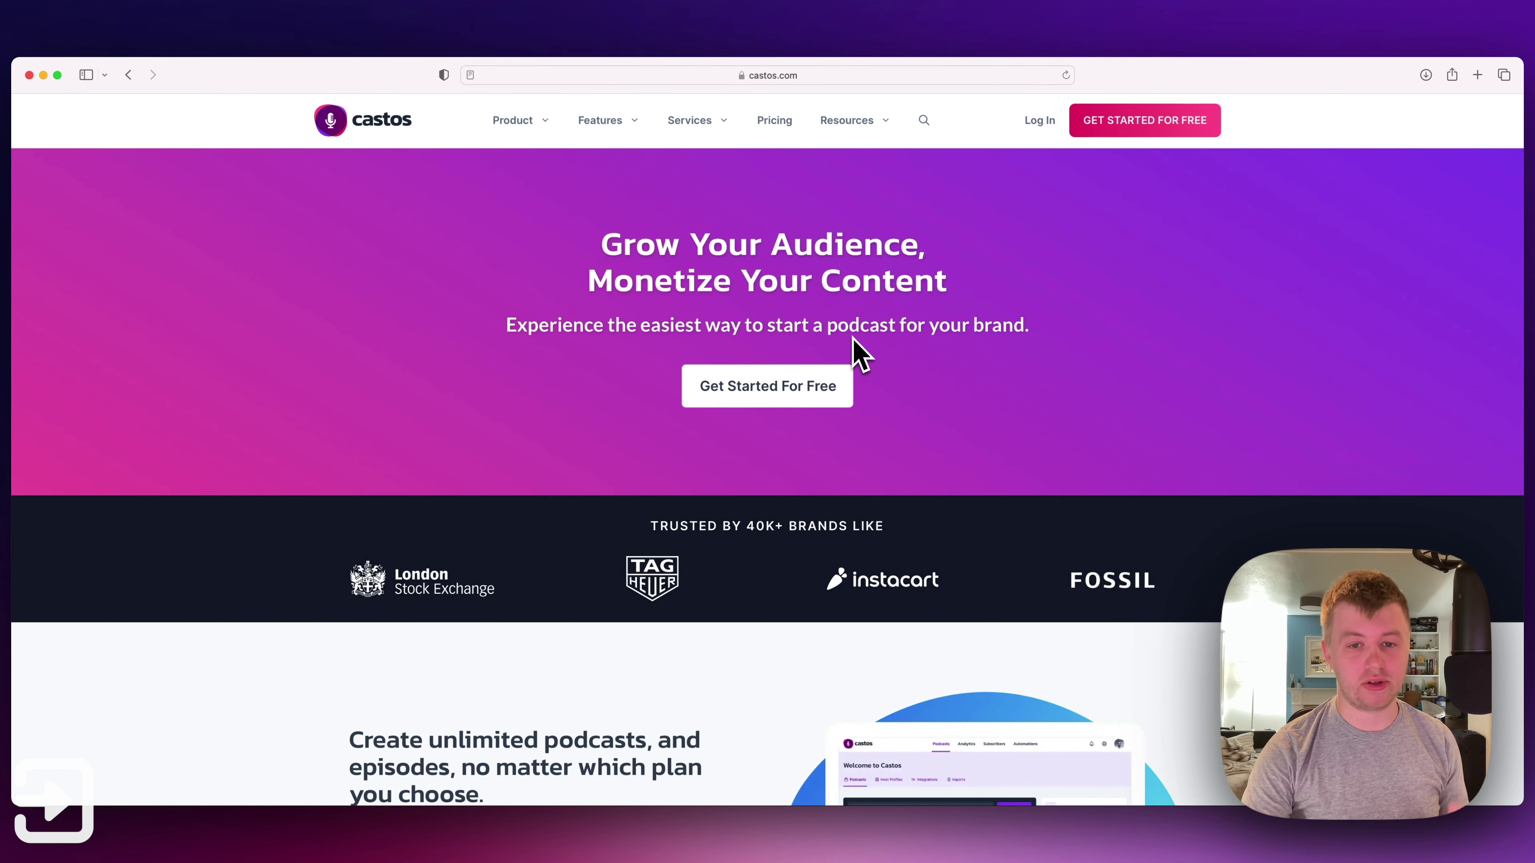
# Step: Show yearly plan pricing: Starter $190, Growth $490, Pro $990, Premium from $4,990
pyautogui.scroll(1, 857, 344)
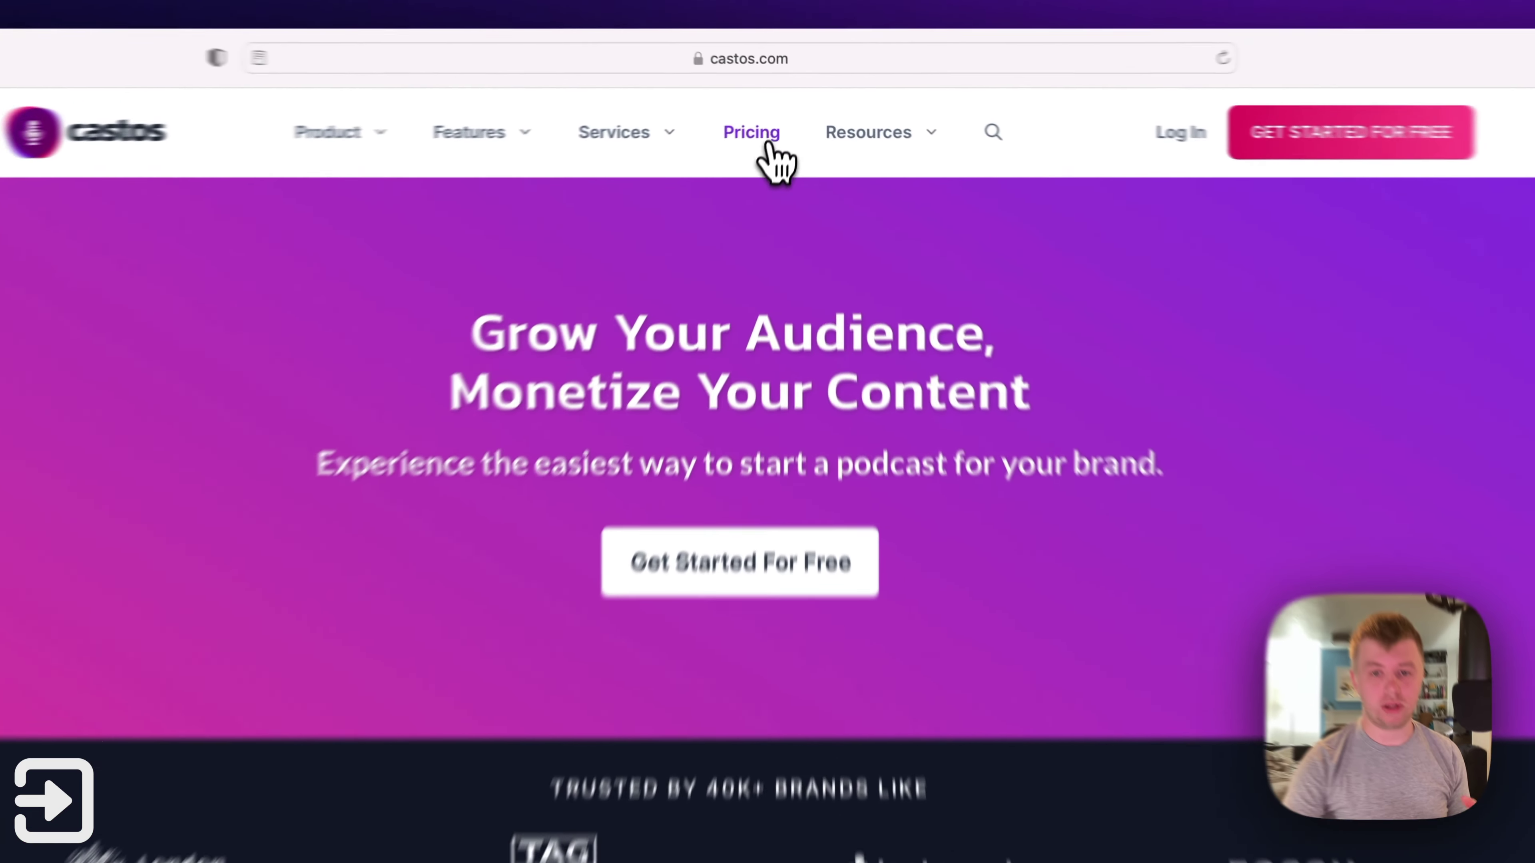
pyautogui.click(778, 121)
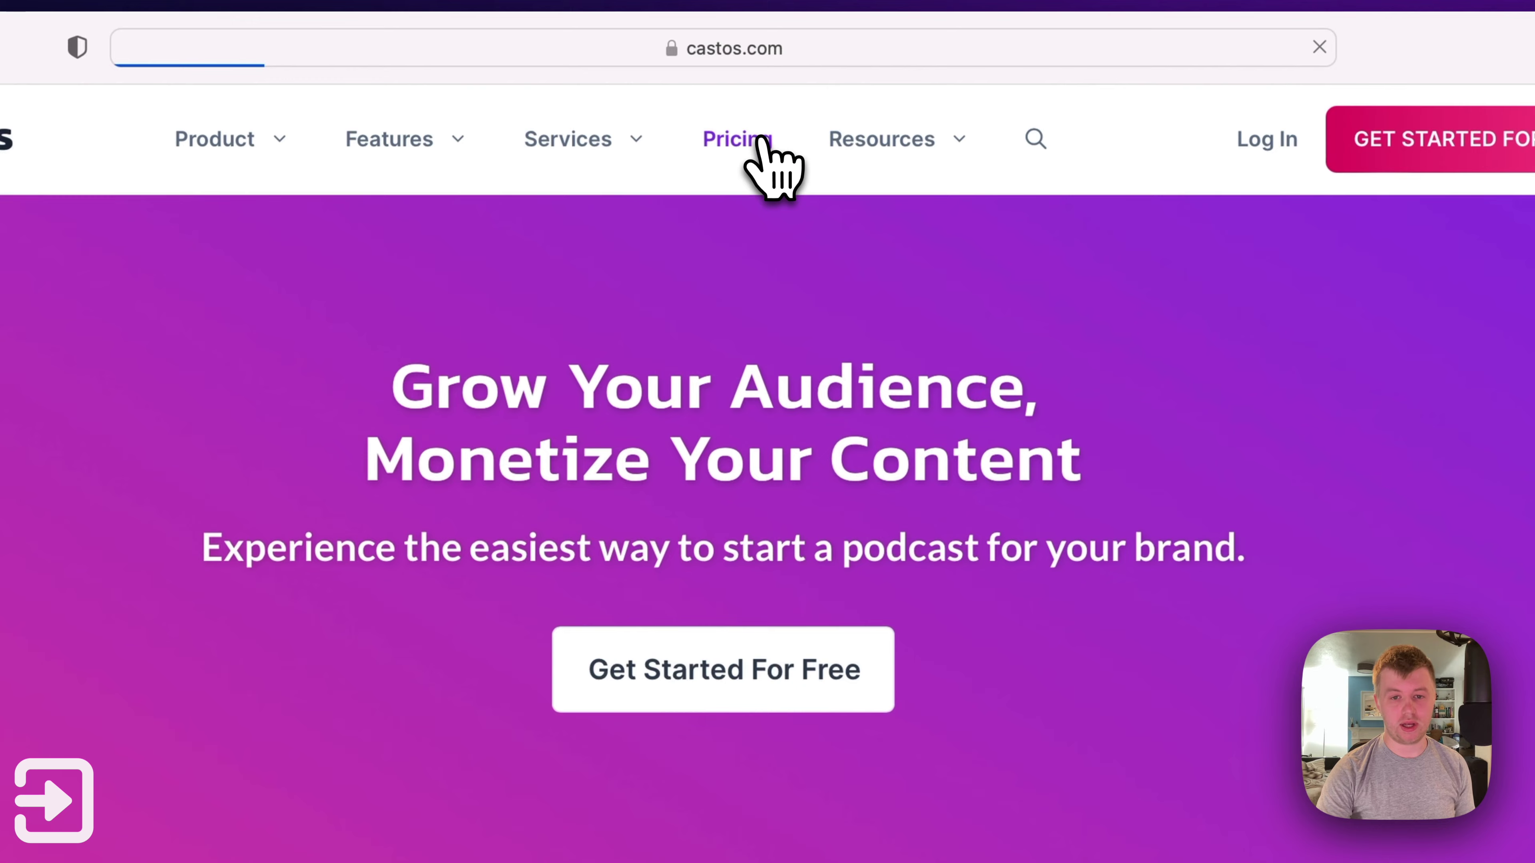
pyautogui.scroll(-5, 774, 248)
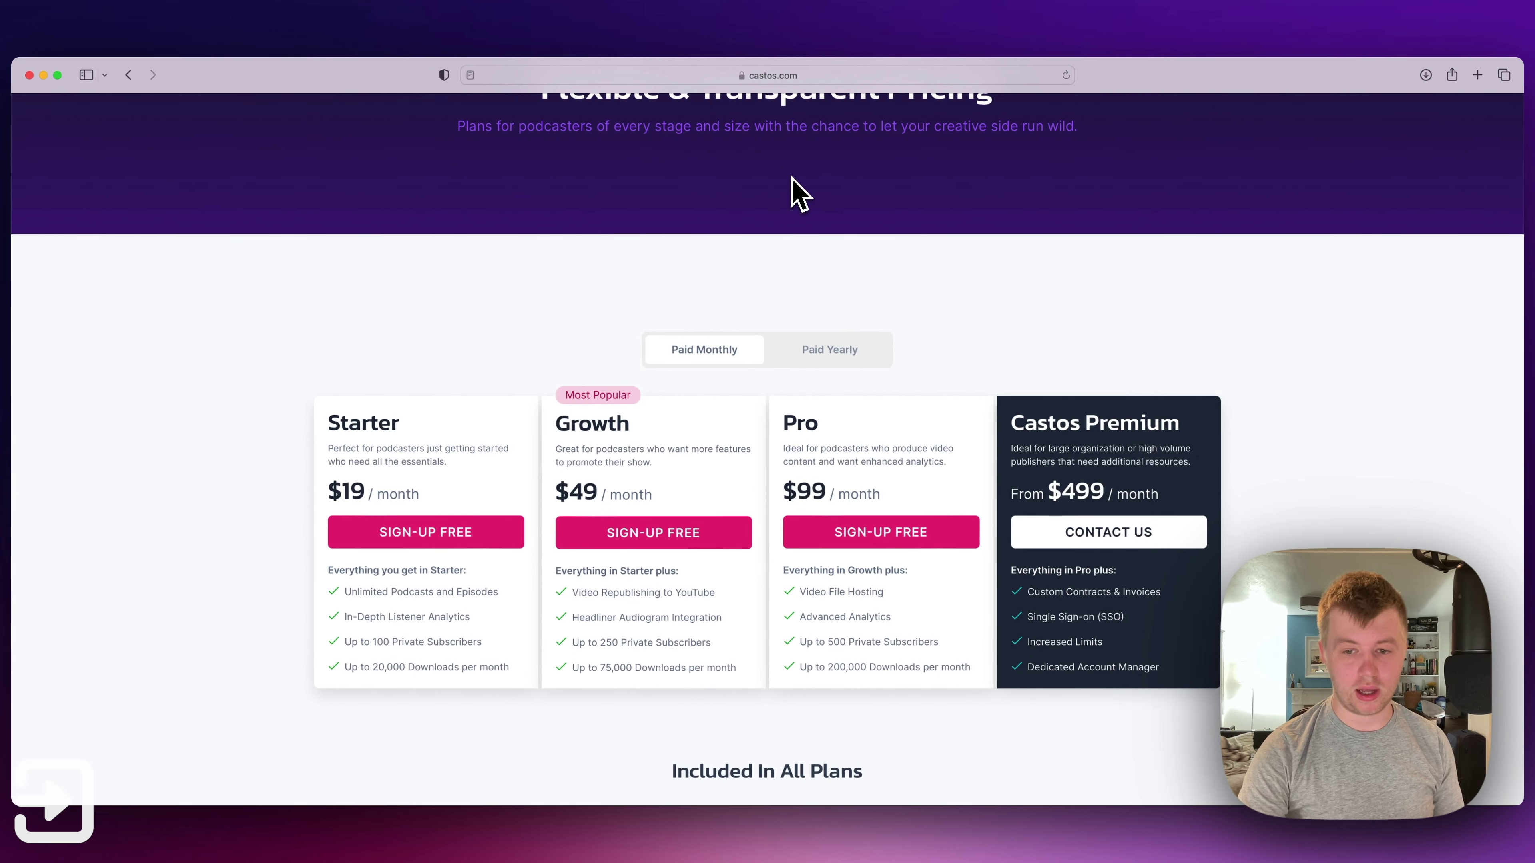
pyautogui.click(831, 350)
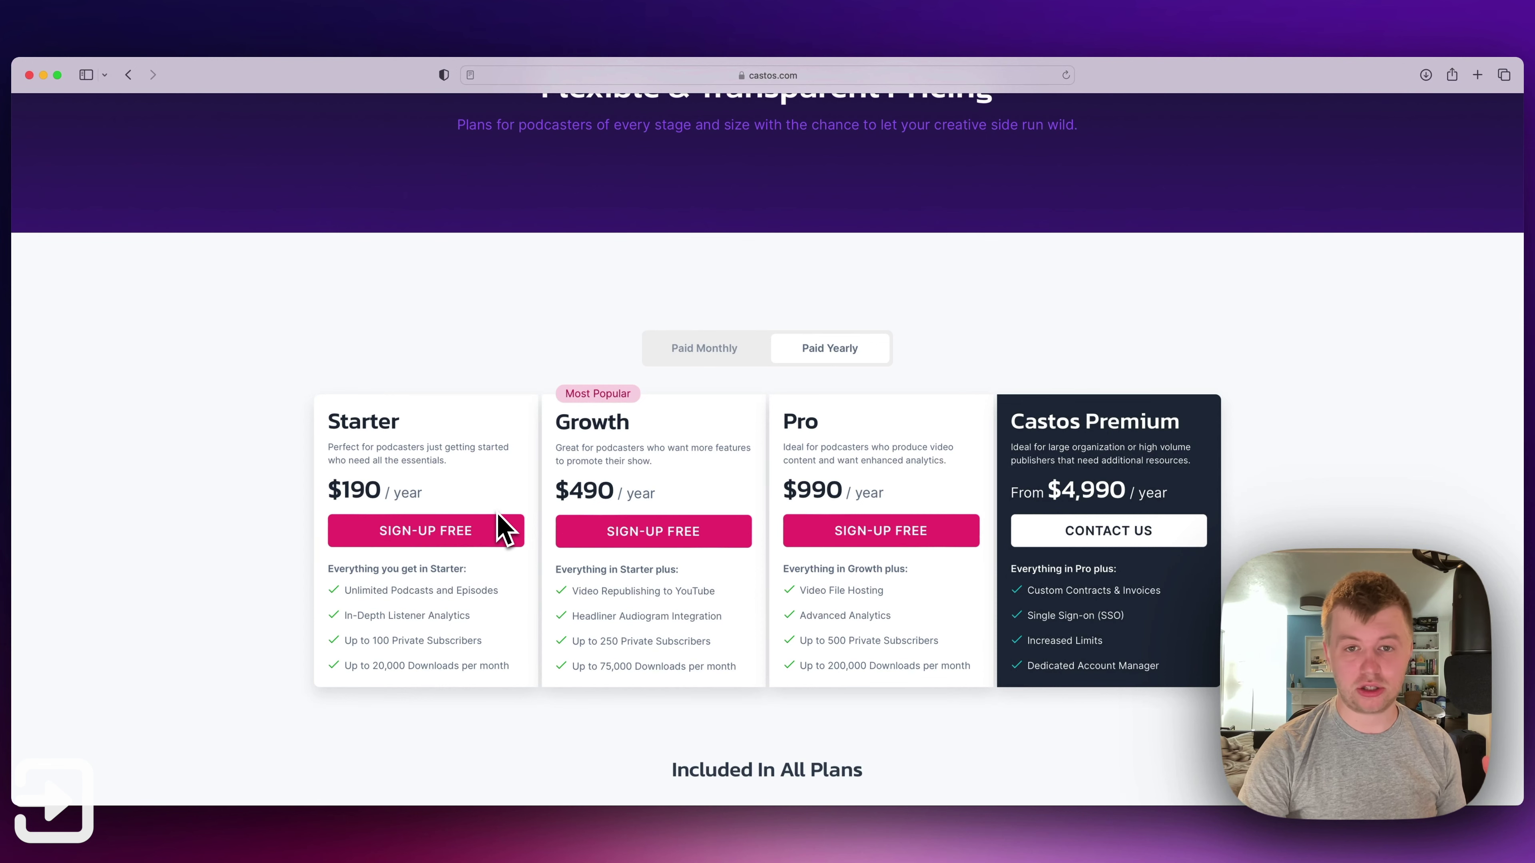
pyautogui.scroll(3, 501, 529)
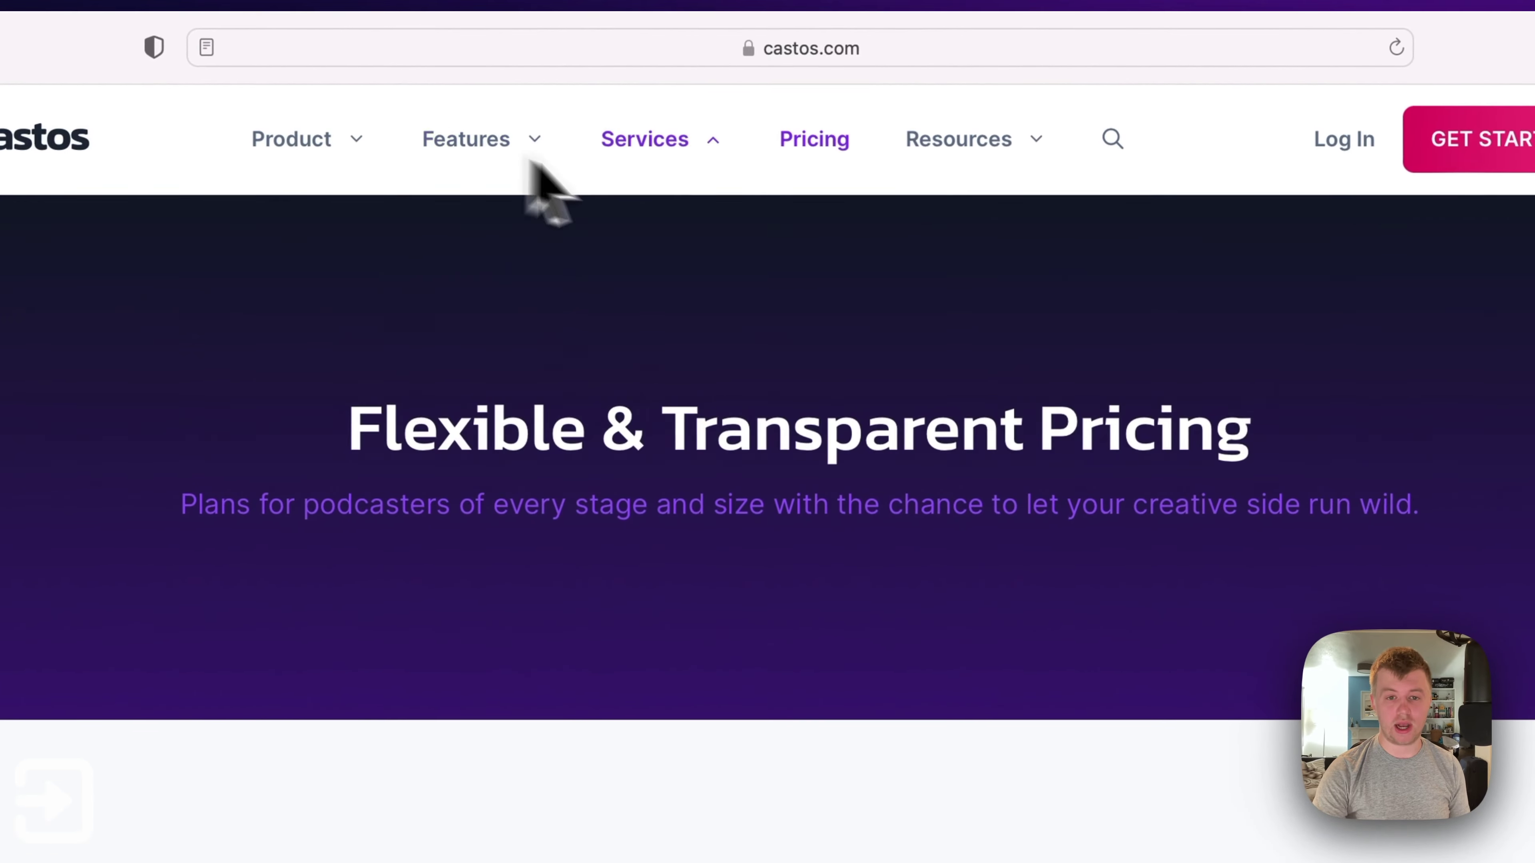
# Step: Open the Dynamic Ads feature page from Features and scroll through it
pyautogui.moveTo(745, 166)
pyautogui.moveTo(525, 145)
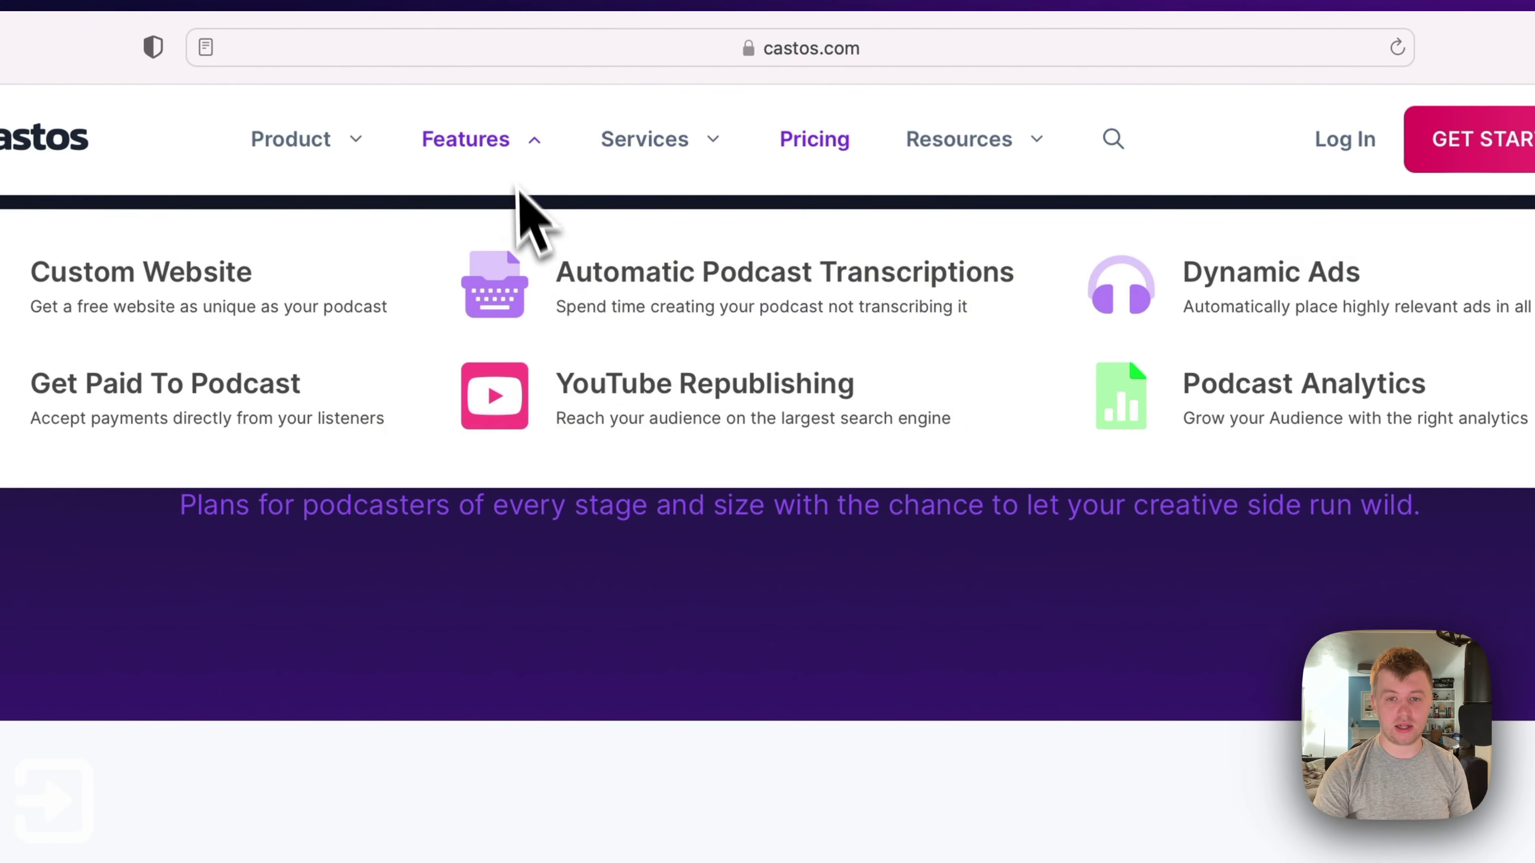
pyautogui.click(823, 257)
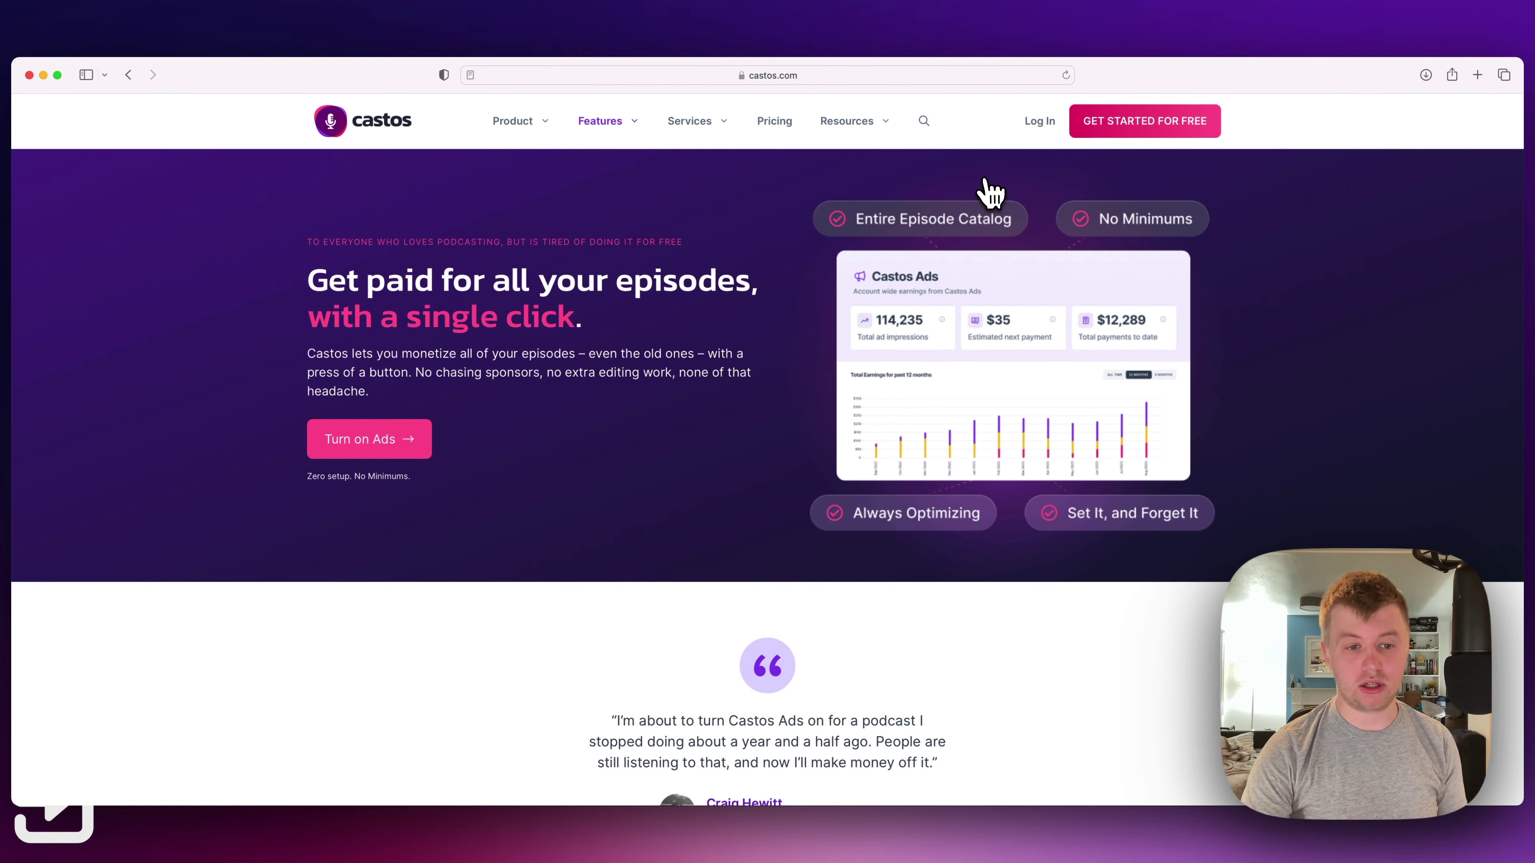
pyautogui.scroll(-3, 710, 302)
pyautogui.scroll(3, 709, 302)
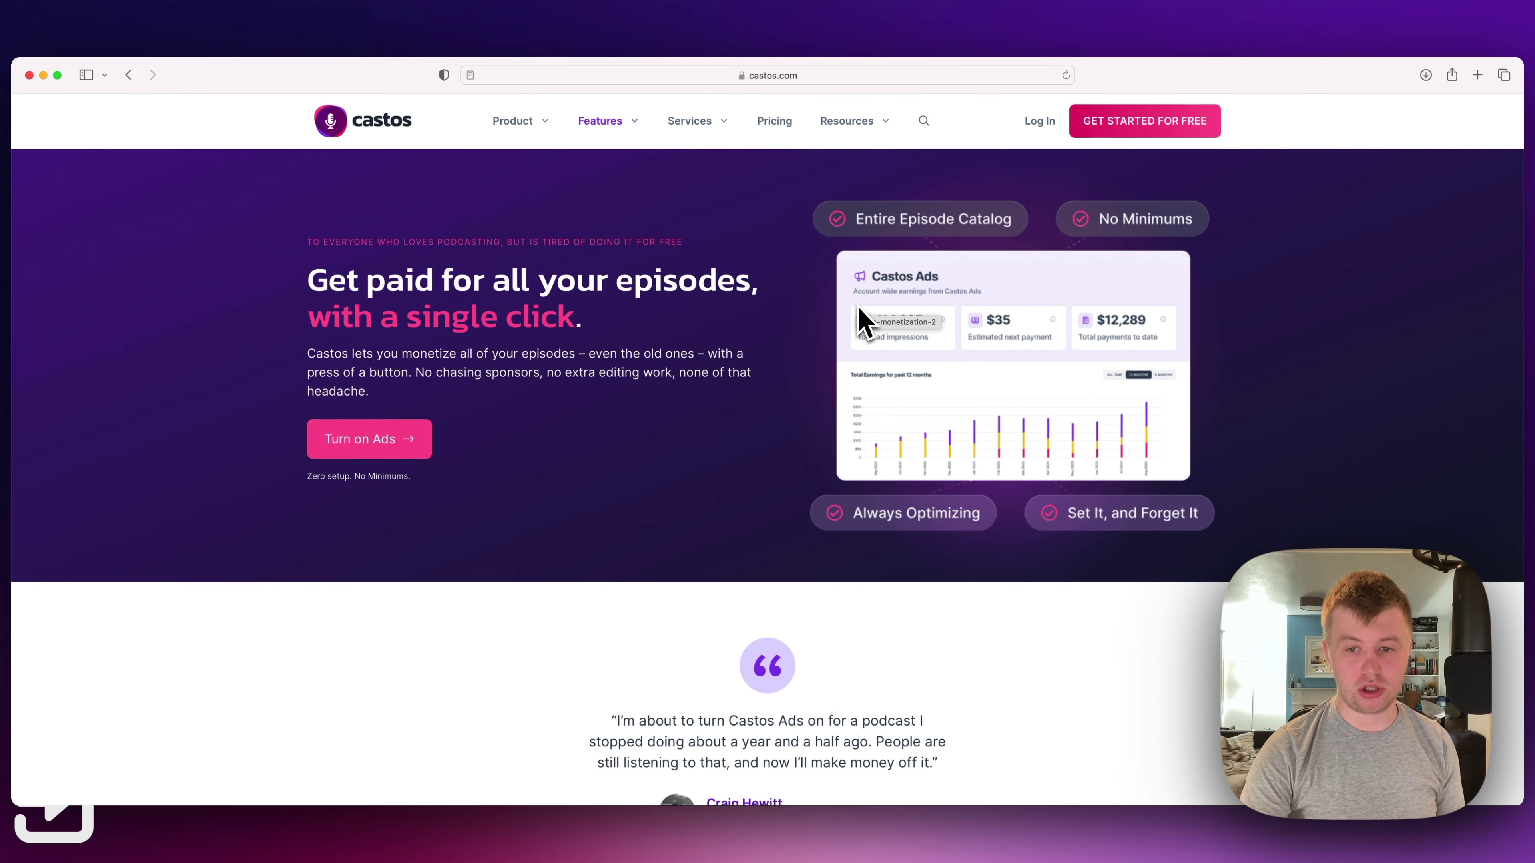
pyautogui.scroll(-15, 860, 311)
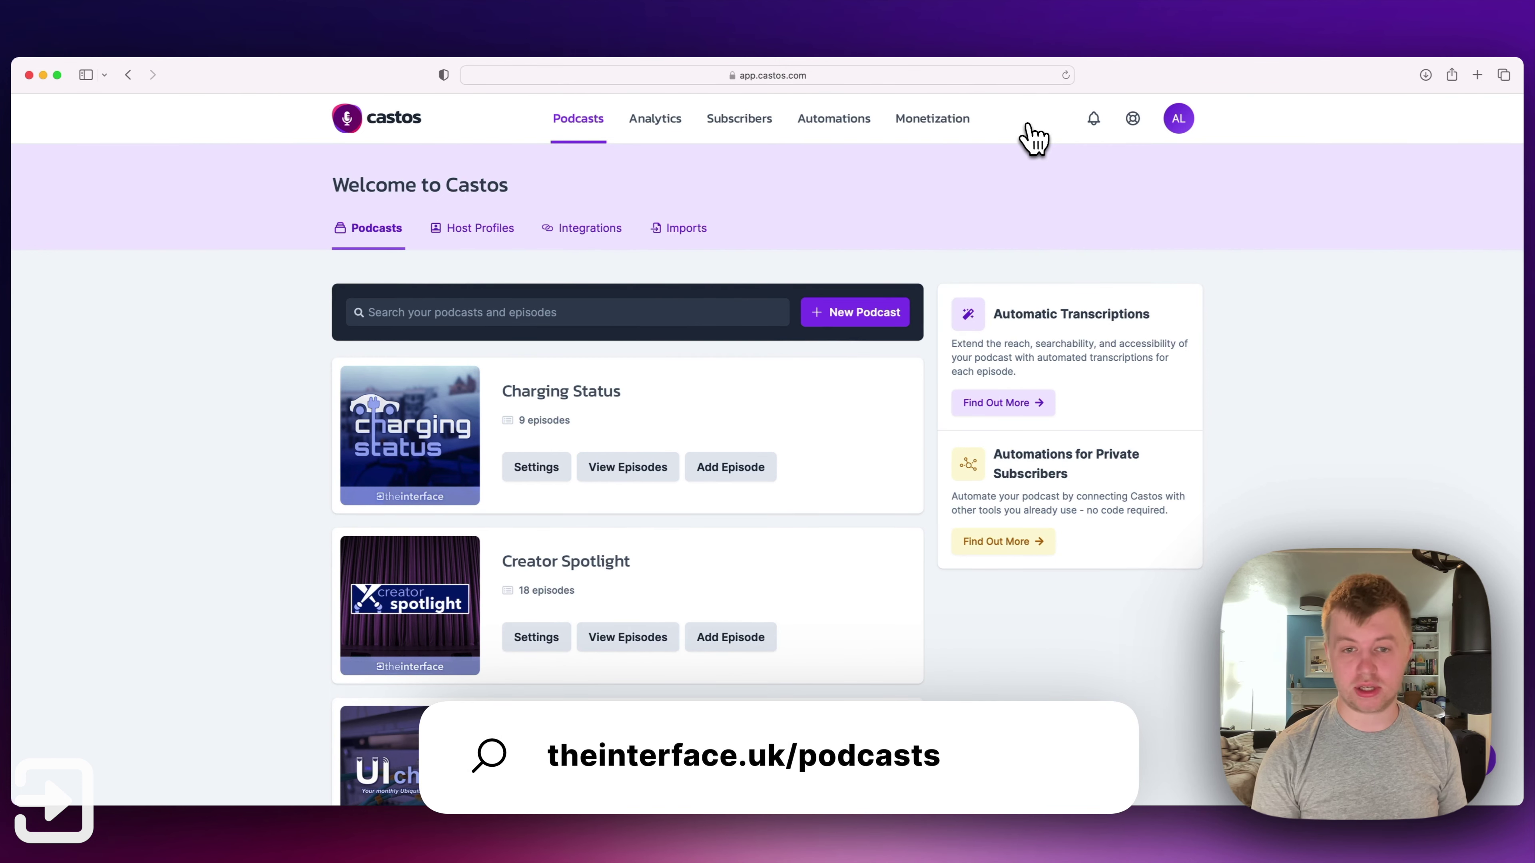
# Step: Open Charging Status settings and look over its Podcast Overview title, description and cover
pyautogui.scroll(-2, 991, 181)
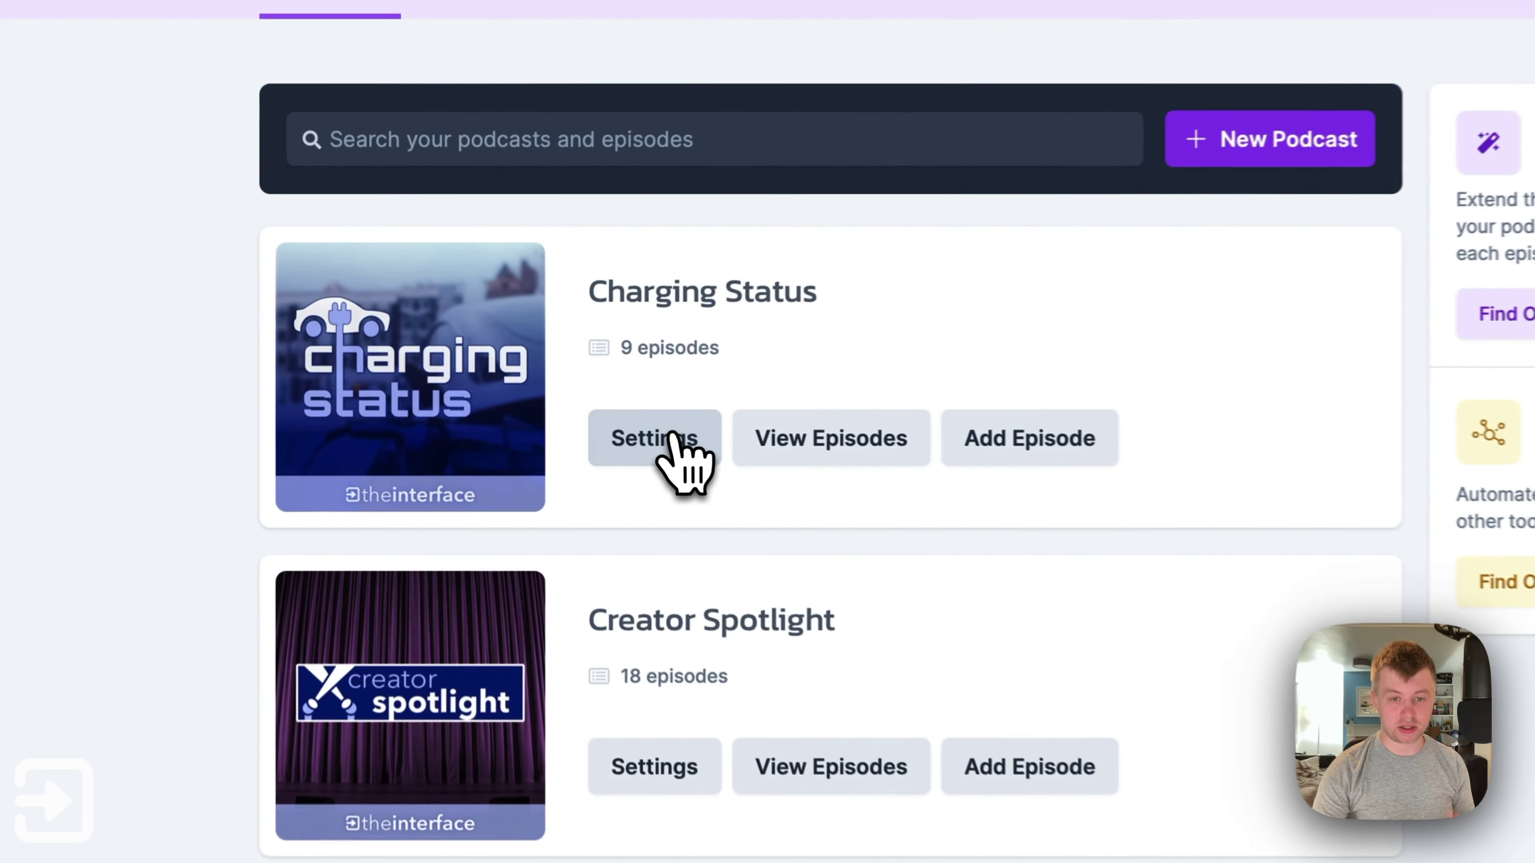
pyautogui.click(547, 396)
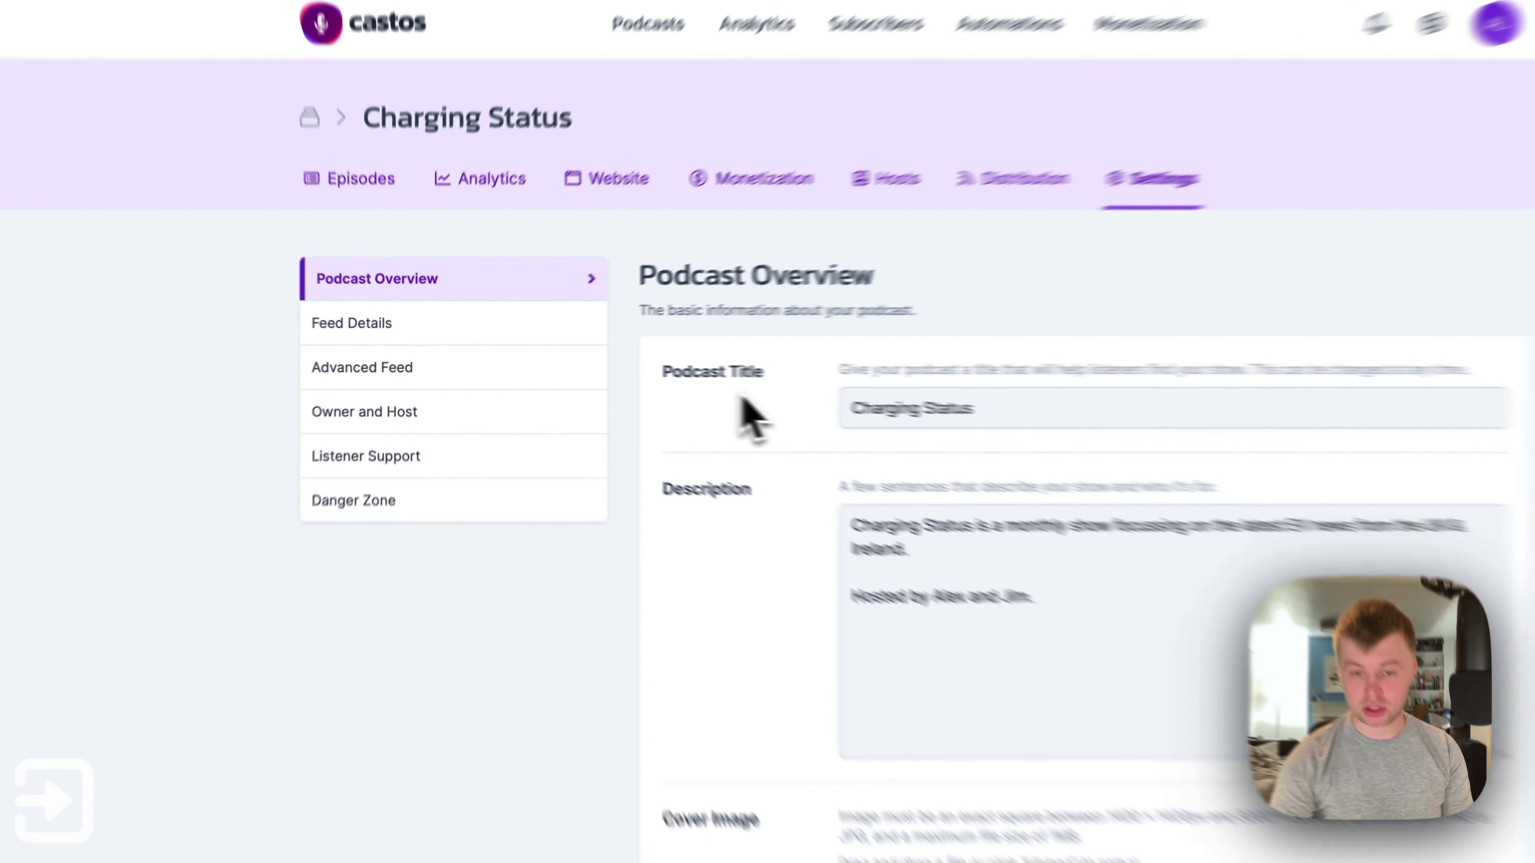
pyautogui.scroll(-5, 767, 412)
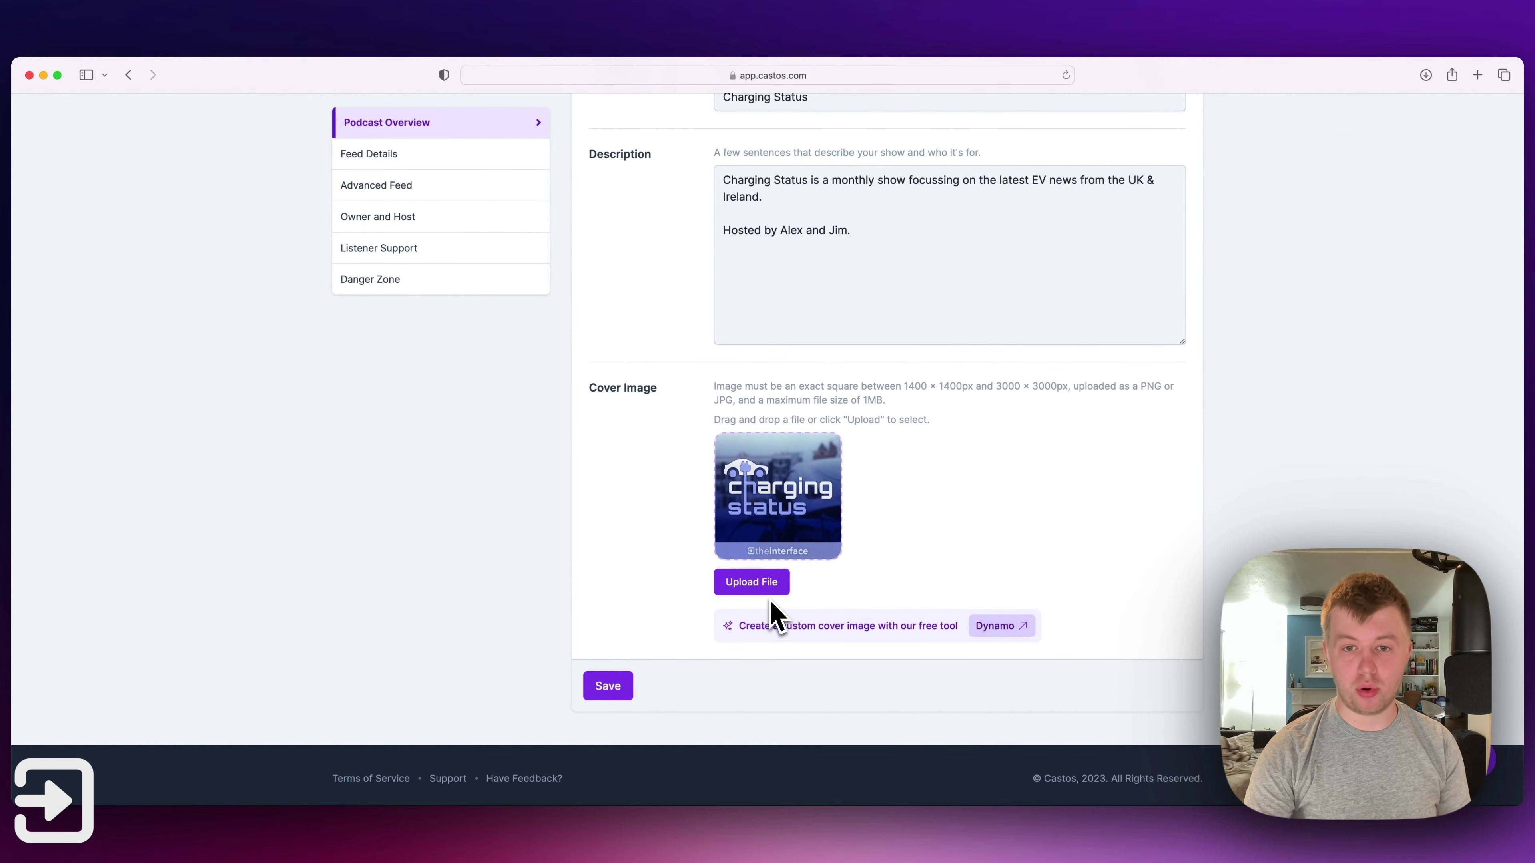
pyautogui.scroll(1, 775, 616)
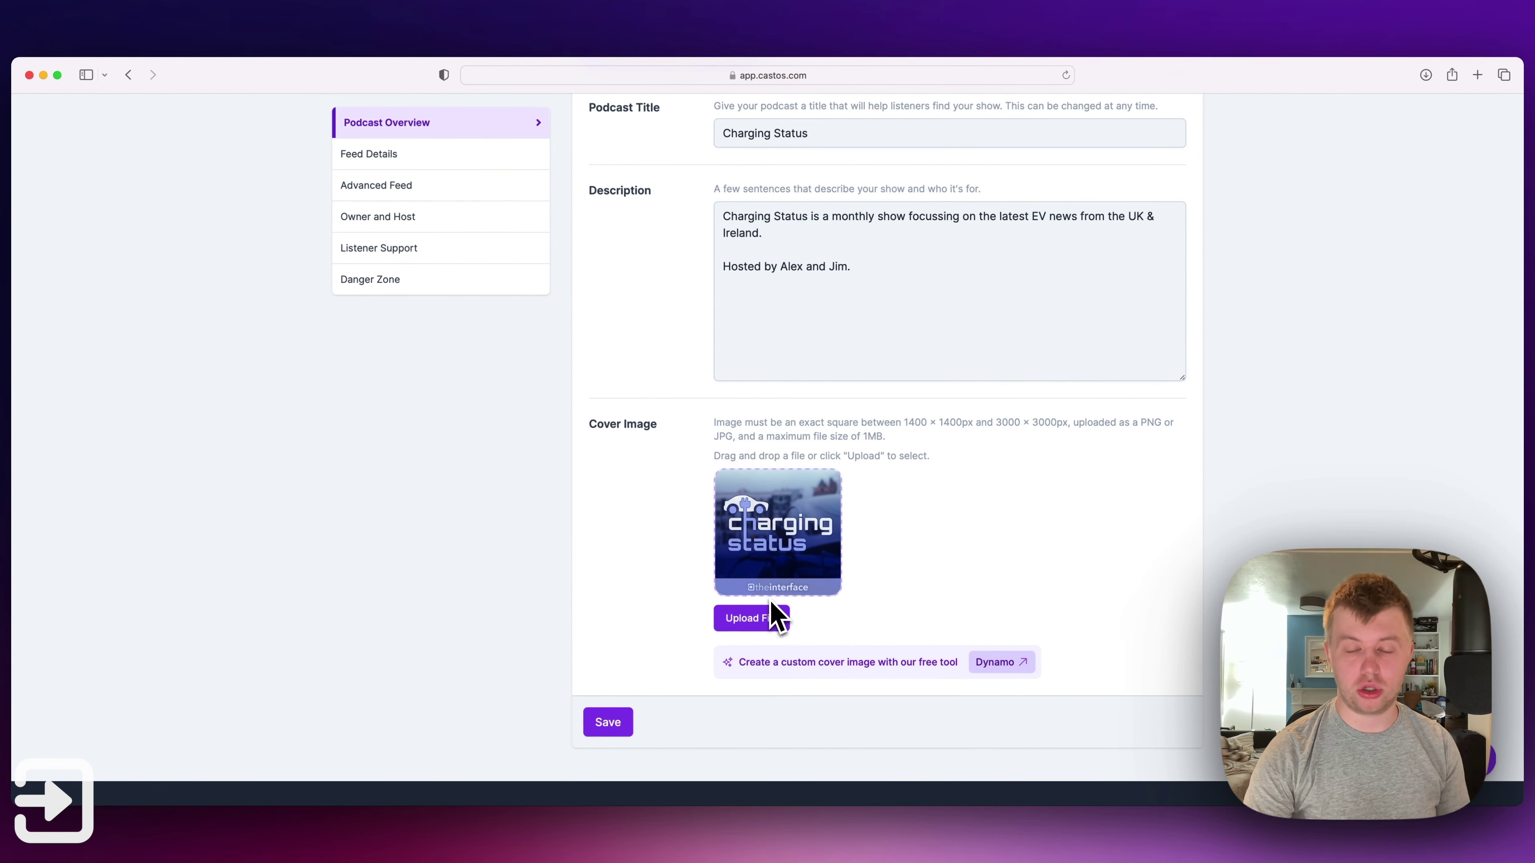
pyautogui.scroll(5, 771, 613)
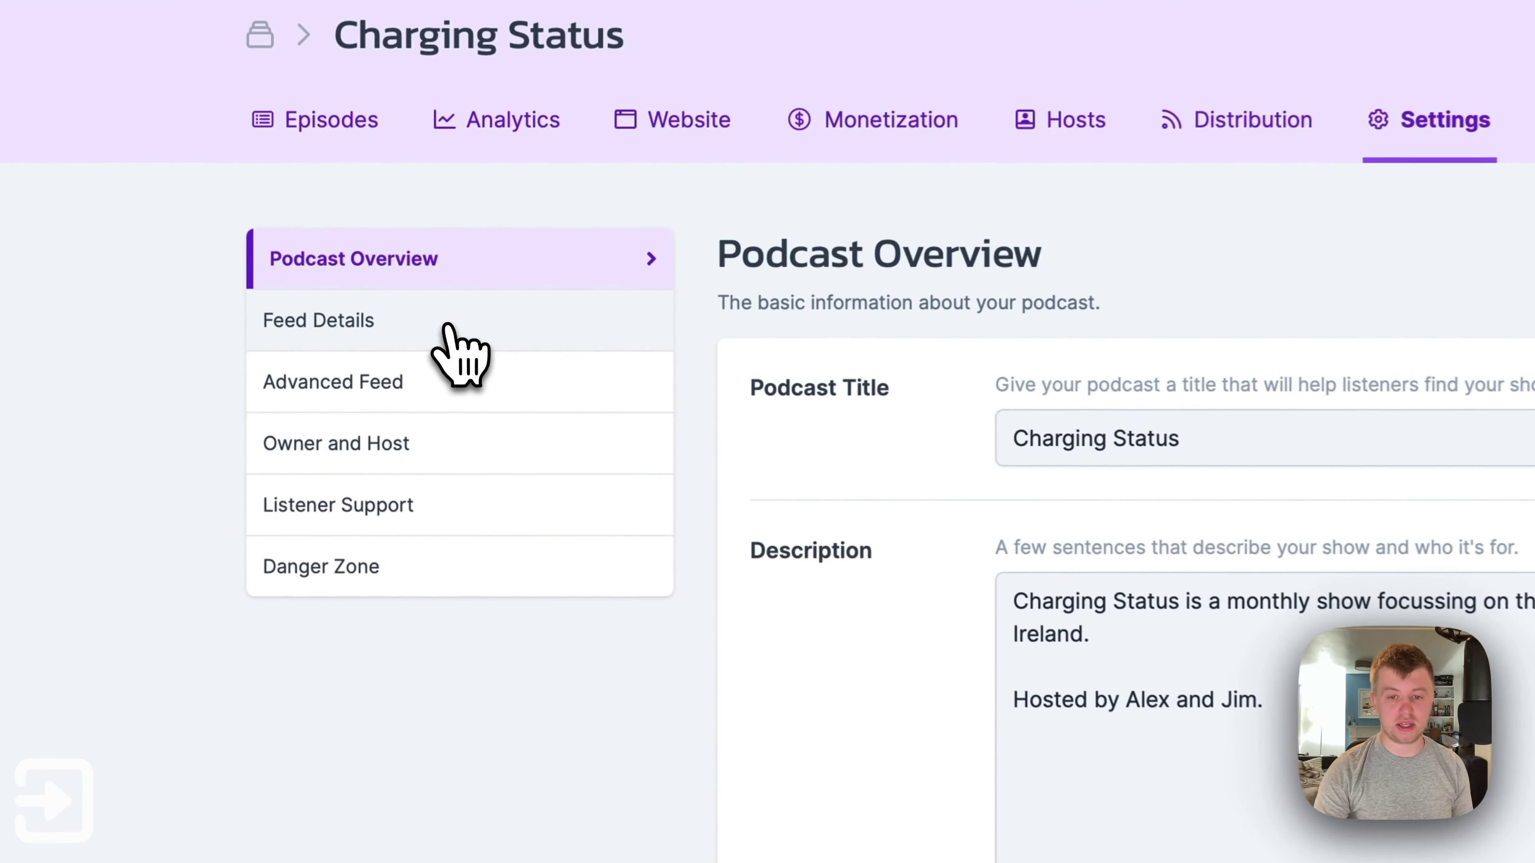
# Step: Review Charging Status's Feed Details, Advanced Feed and Owner and Host pages, then its Episodes list
pyautogui.click(465, 338)
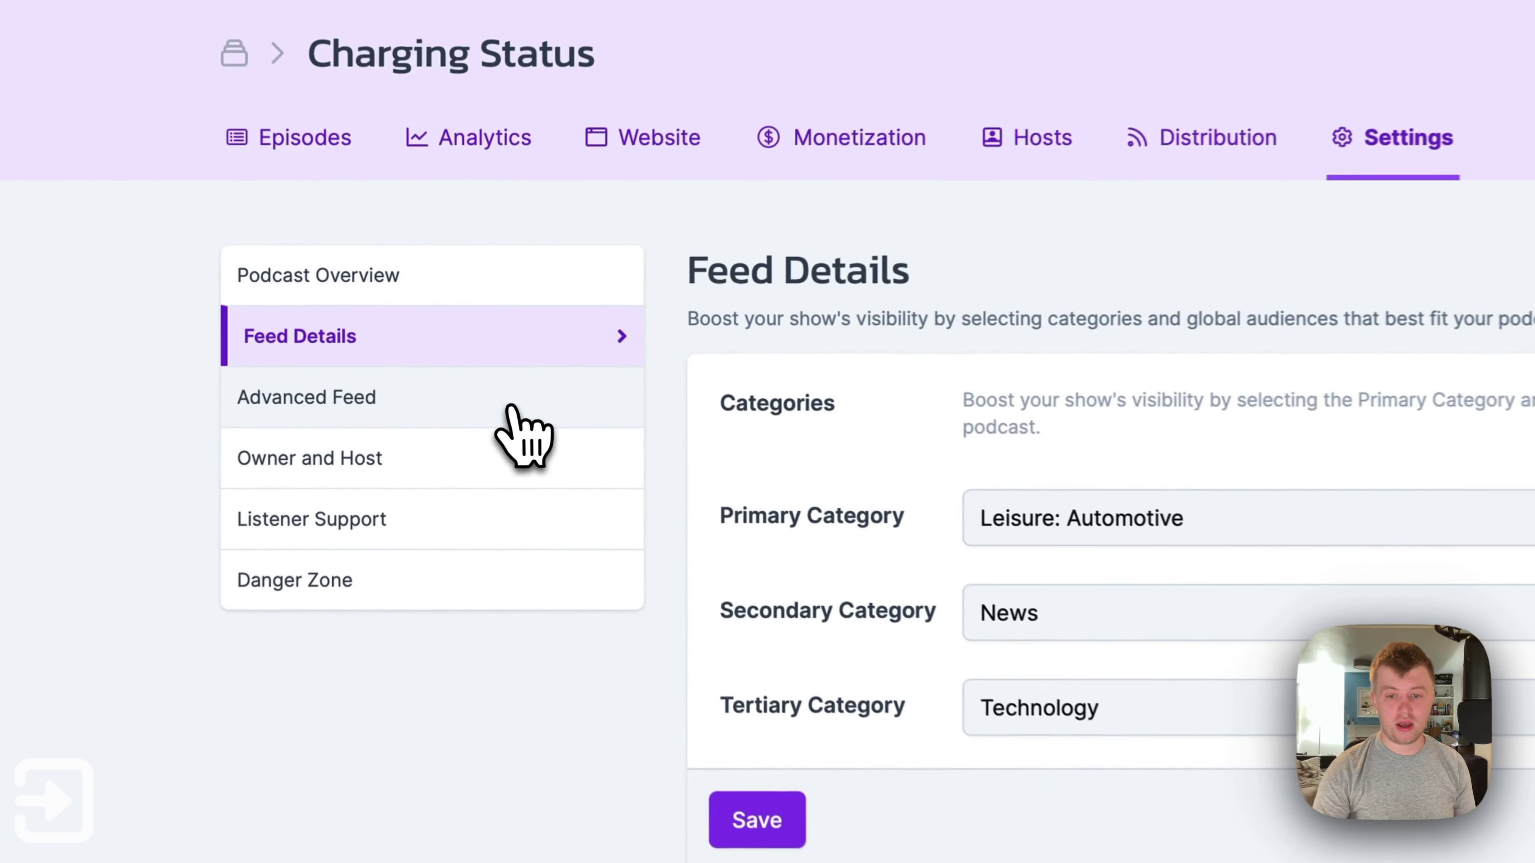
pyautogui.click(483, 361)
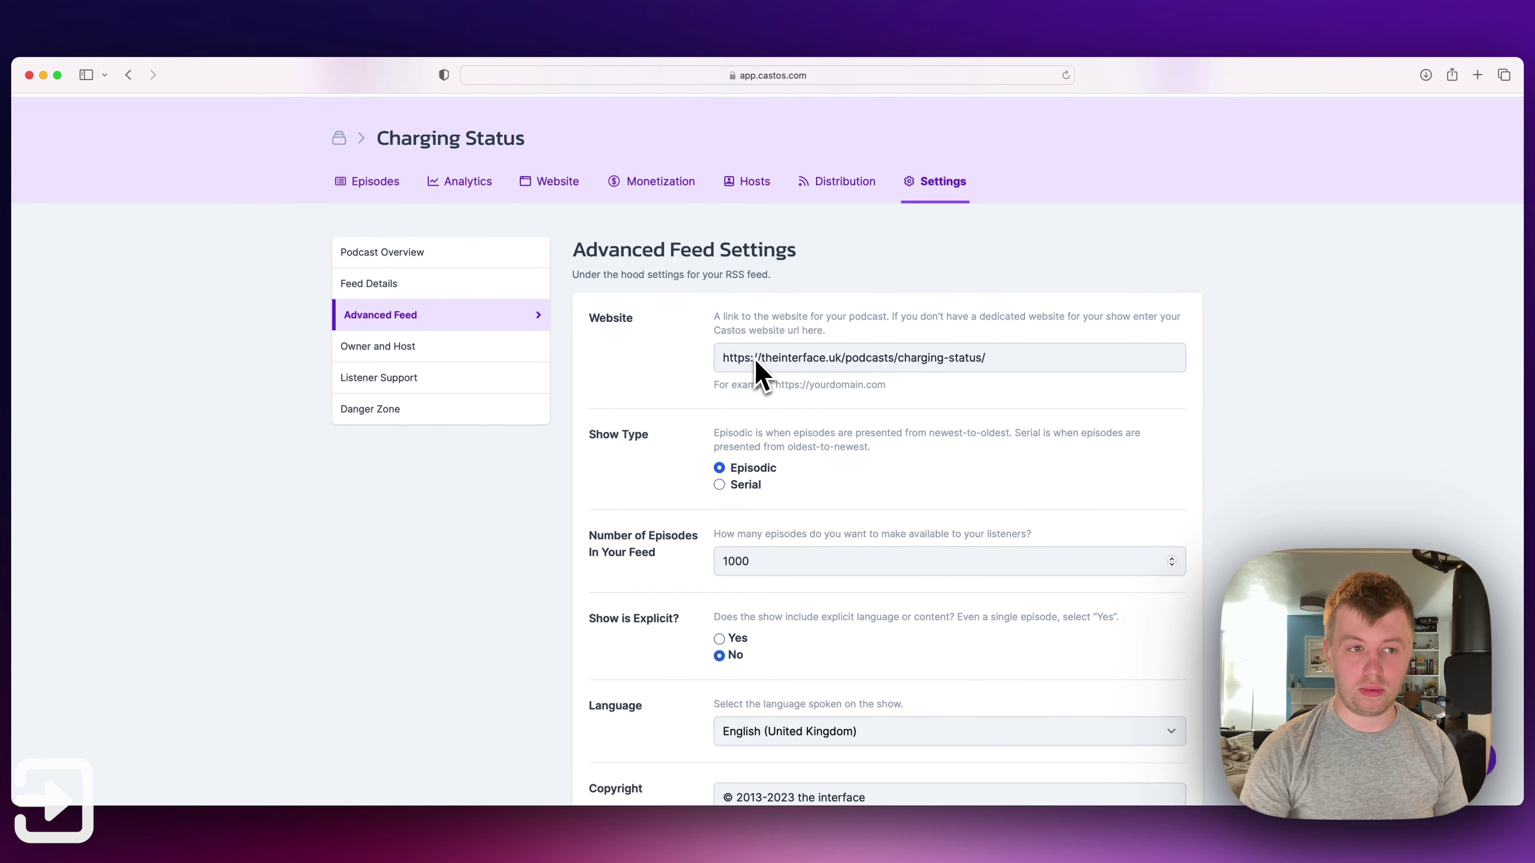
pyautogui.scroll(-3, 759, 375)
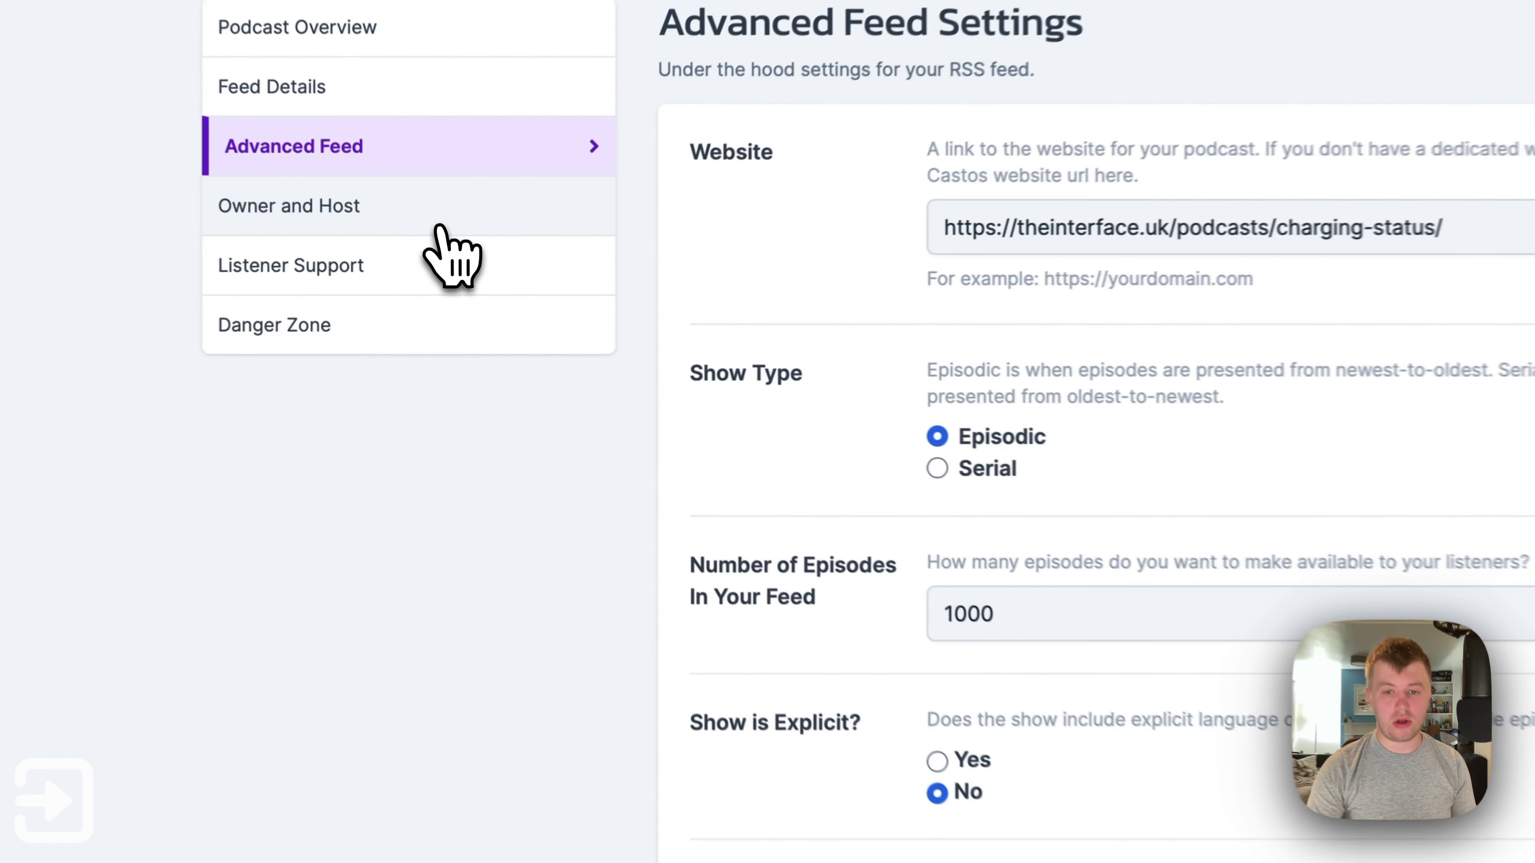
pyautogui.click(450, 254)
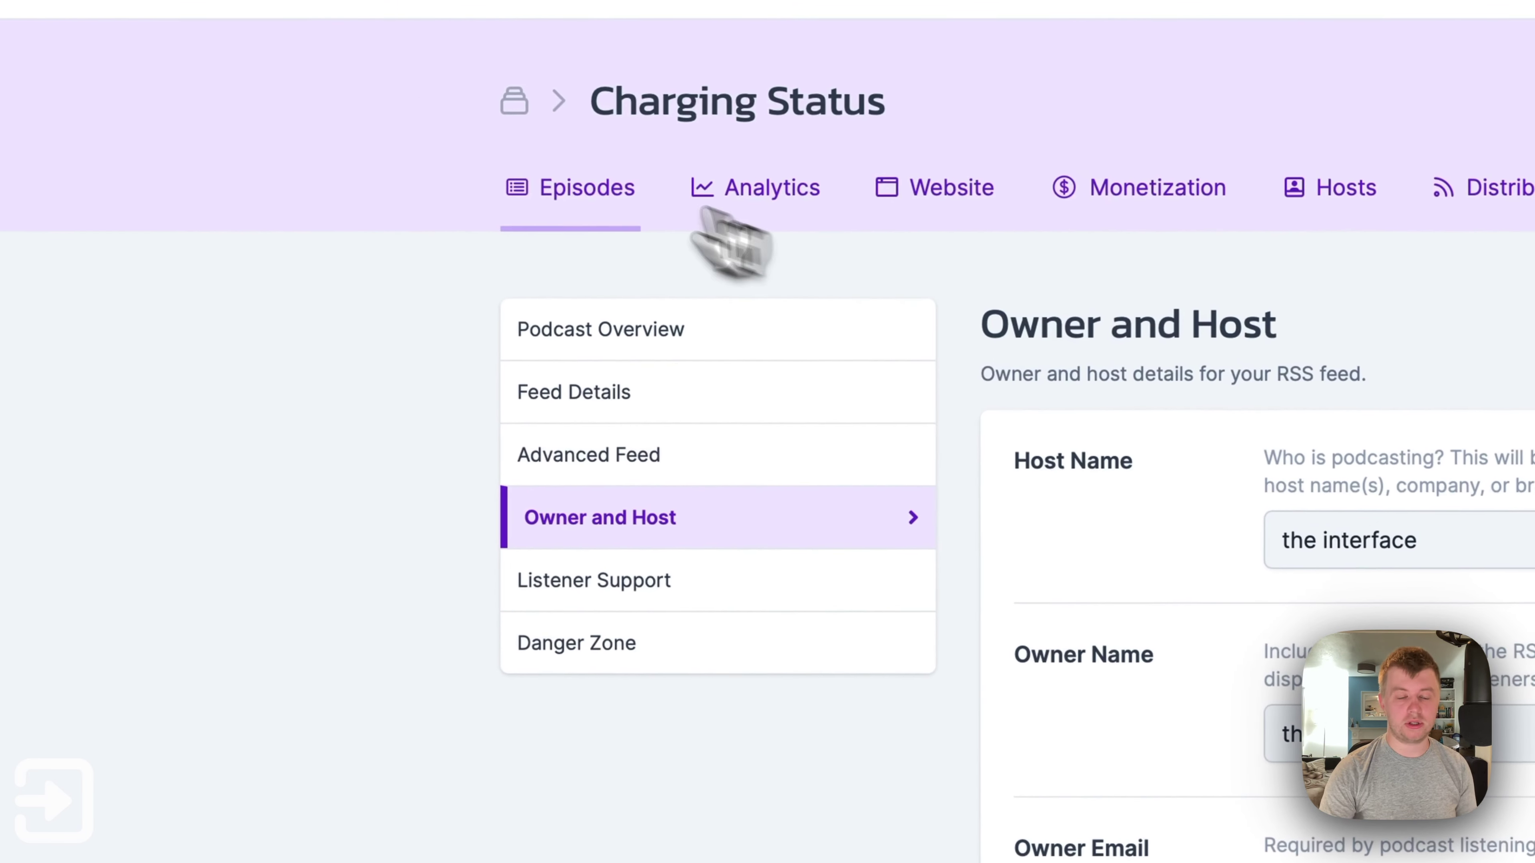
pyautogui.click(544, 182)
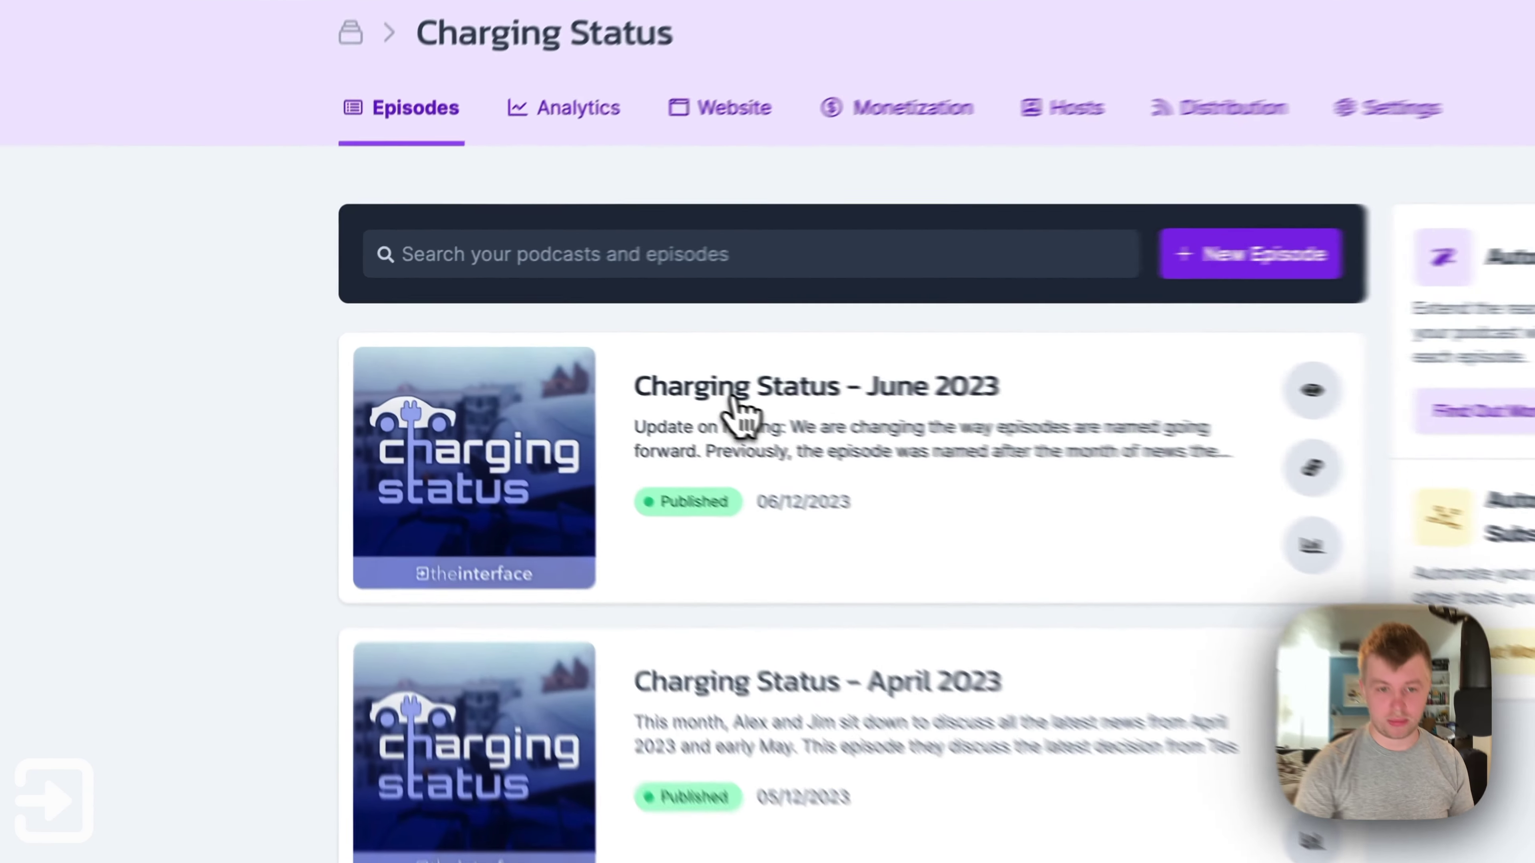
# Step: Edit the June 2023 episode, select the description's Website link, and scroll to Media File
pyautogui.click(562, 357)
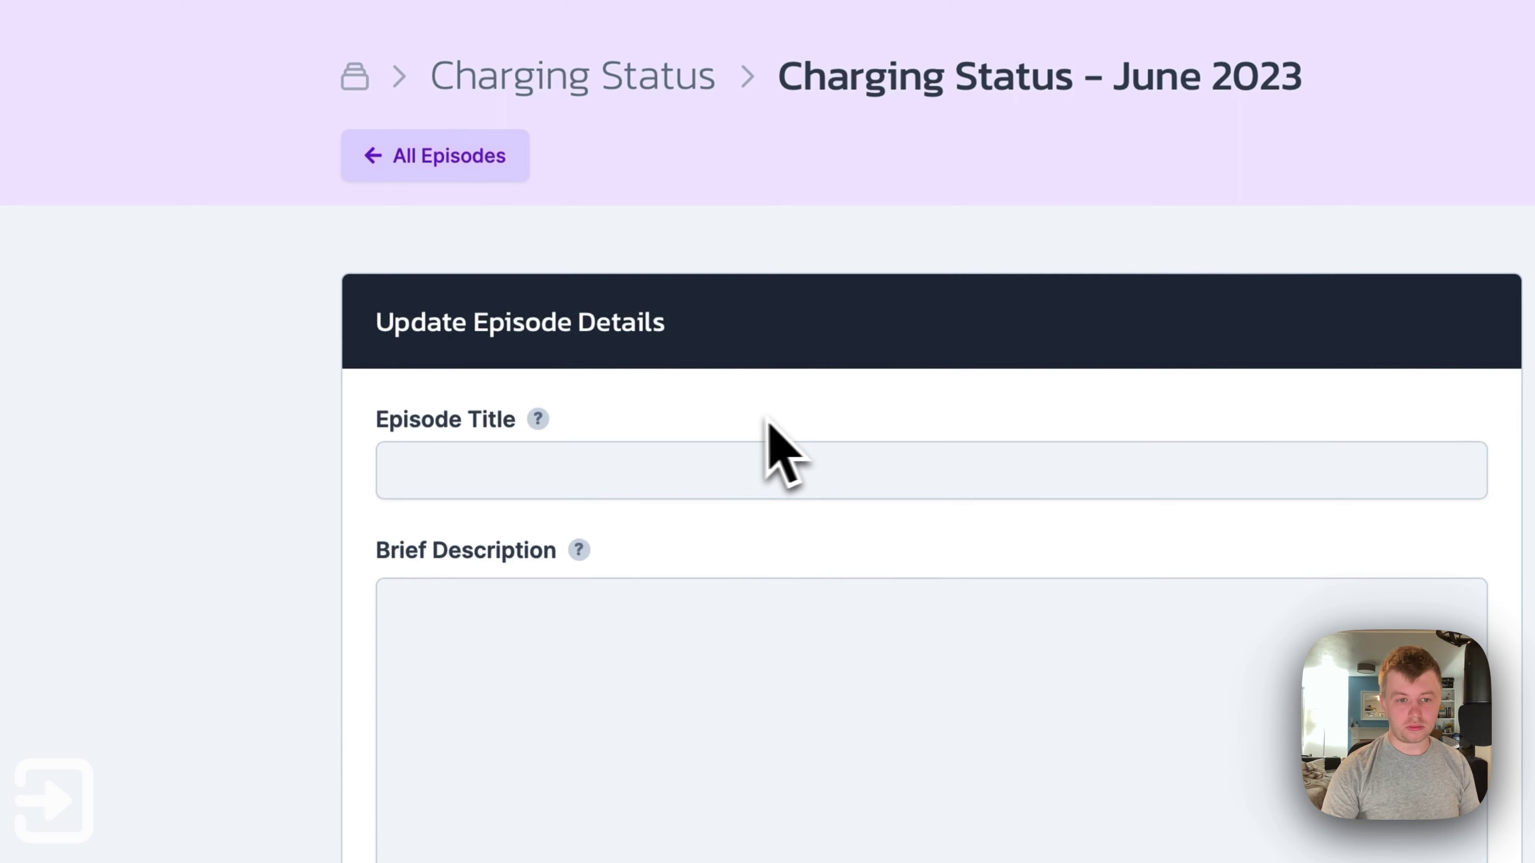
pyautogui.scroll(-1, 747, 447)
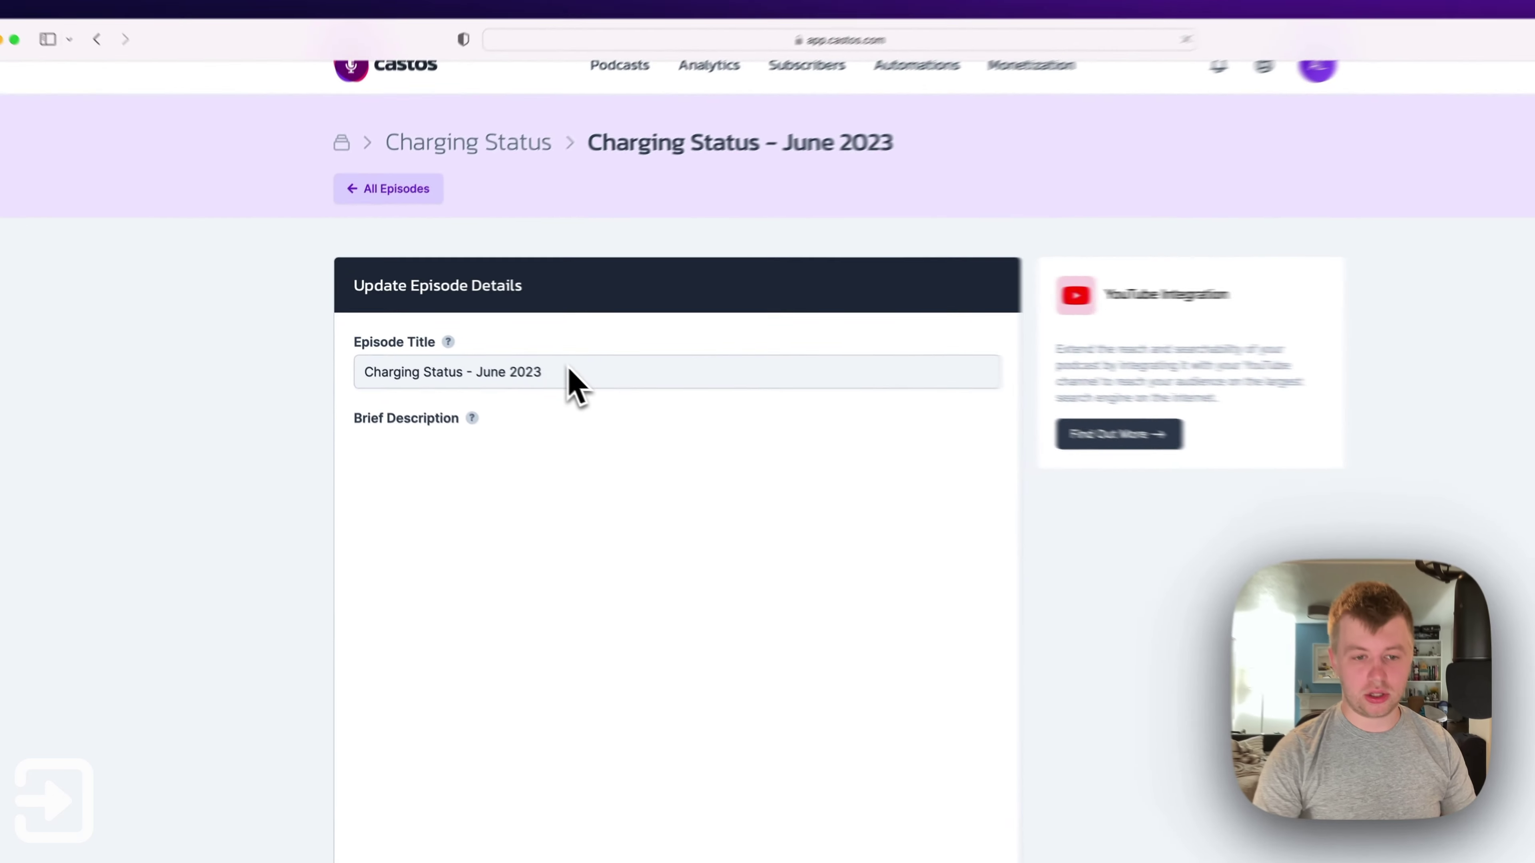
pyautogui.scroll(-2, 572, 387)
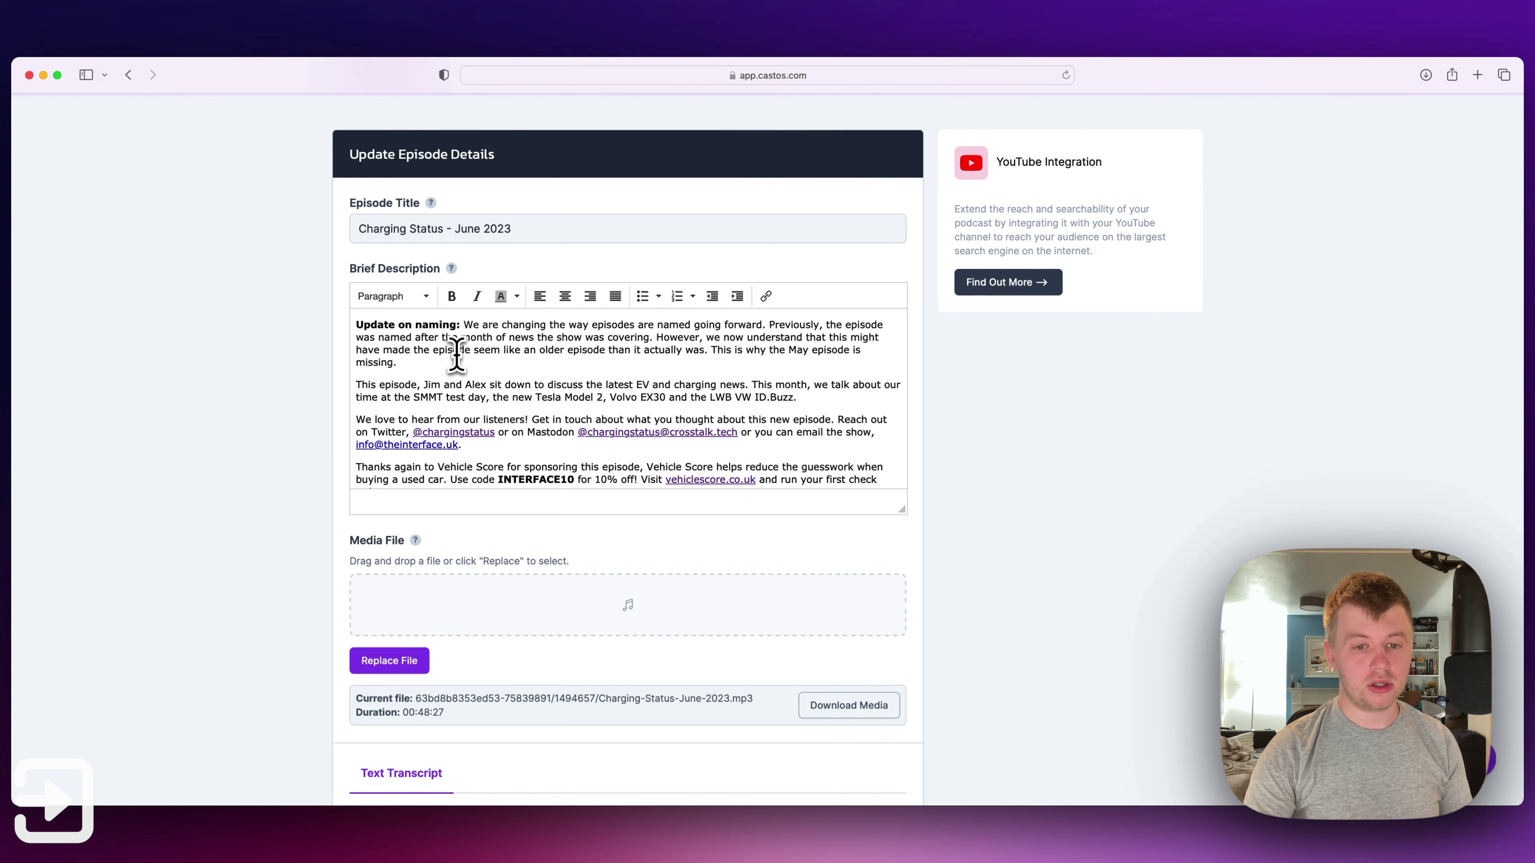
pyautogui.scroll(-3, 580, 380)
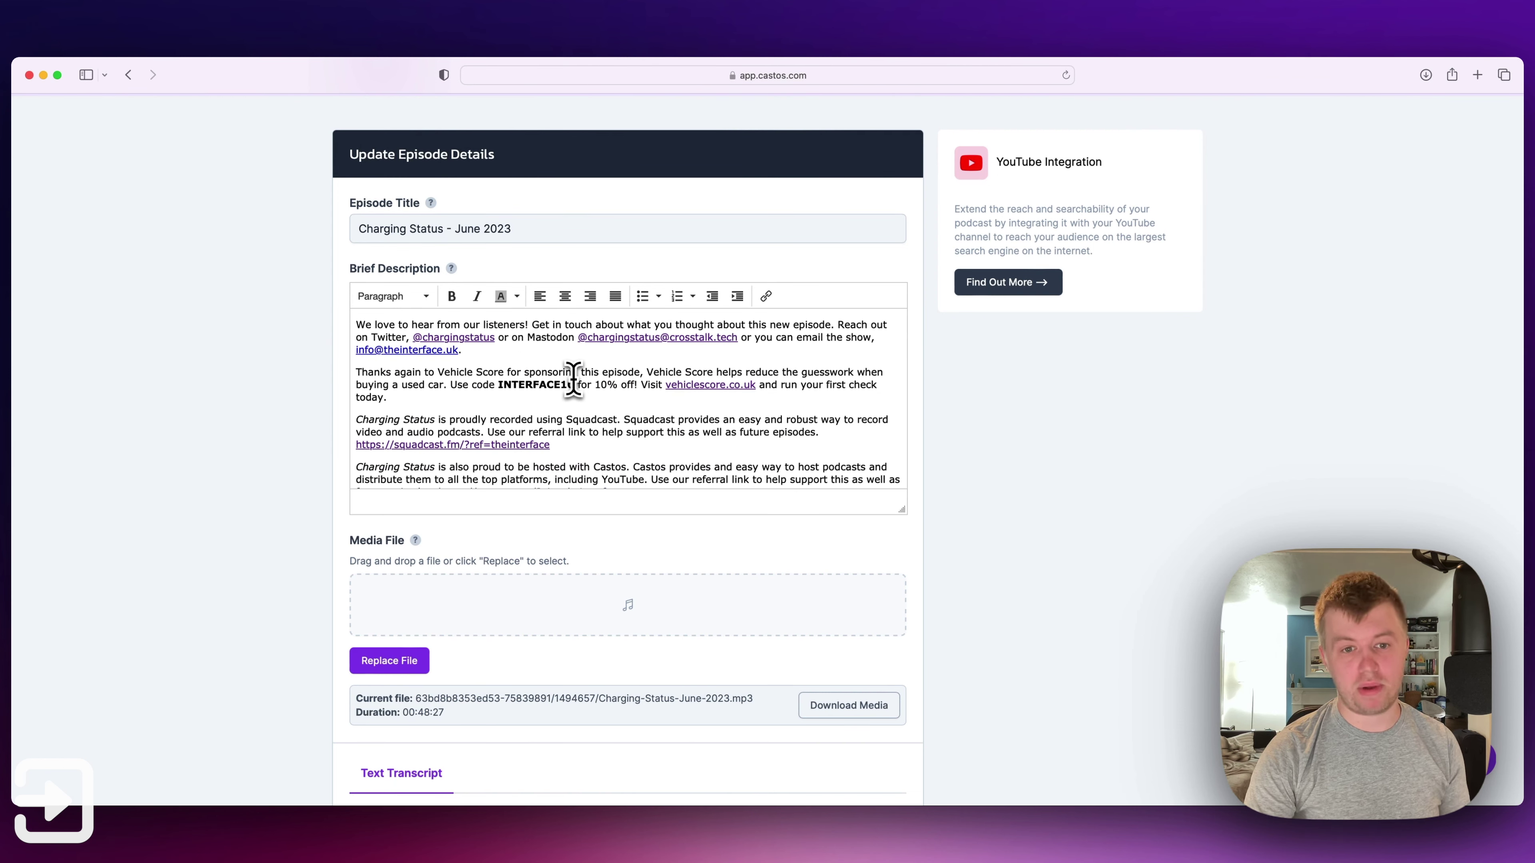
pyautogui.scroll(-5, 572, 380)
pyautogui.scroll(3, 573, 380)
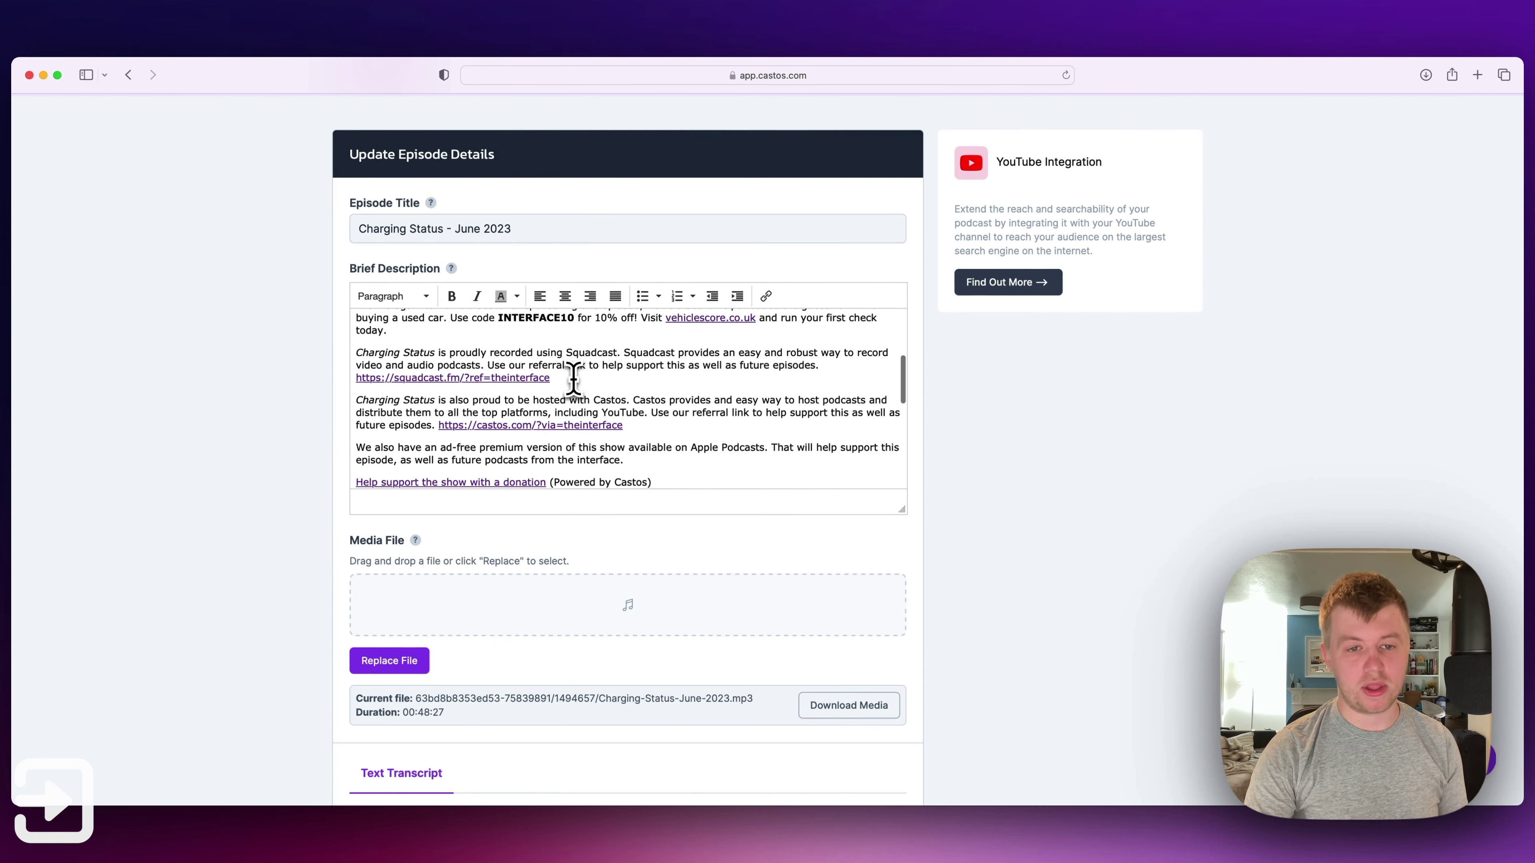
pyautogui.scroll(-5, 572, 380)
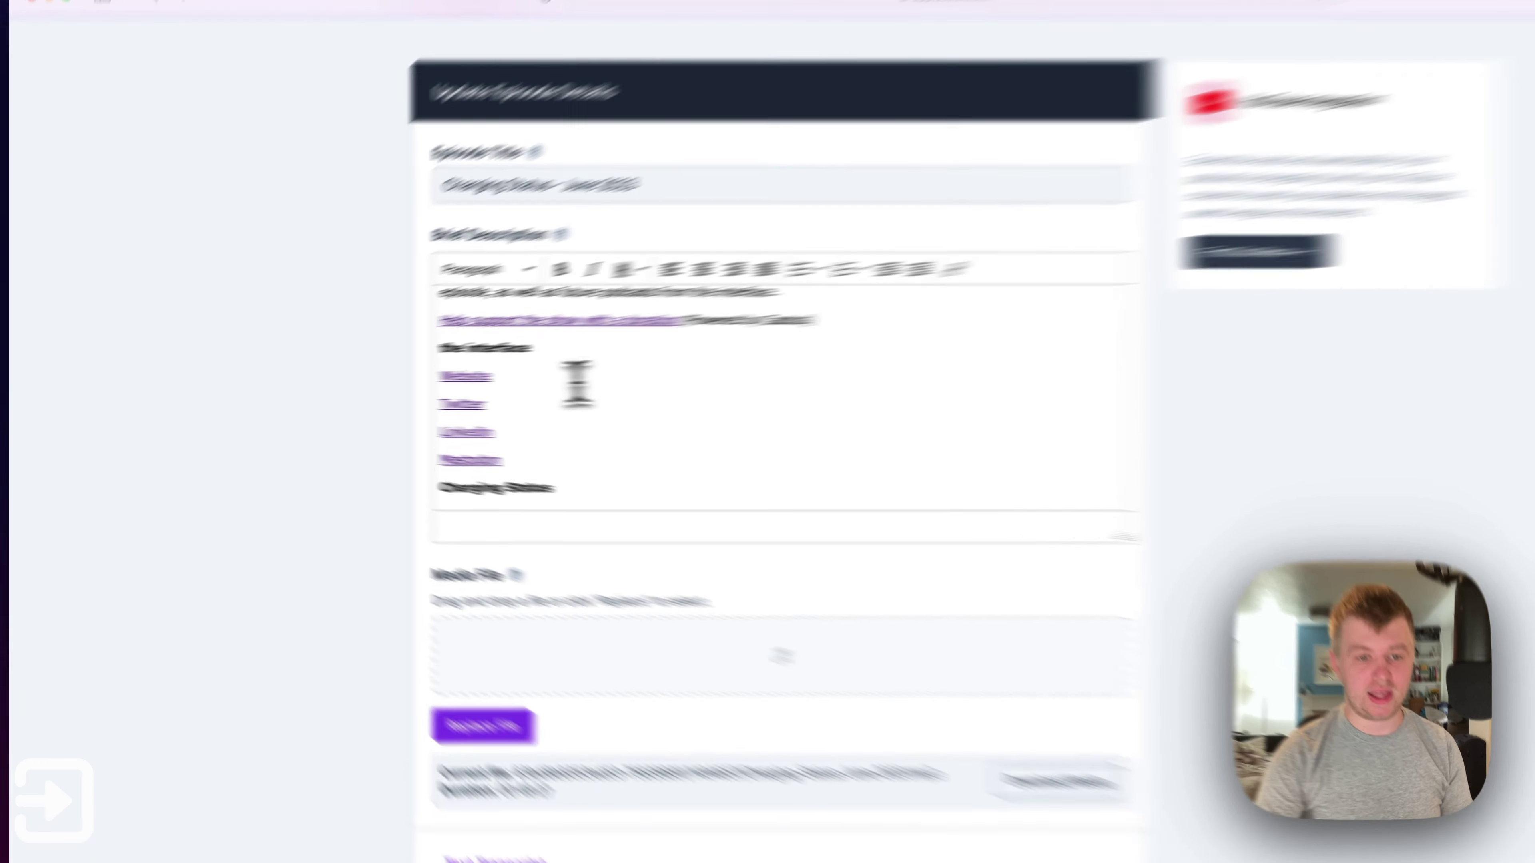
pyautogui.doubleClick(375, 380)
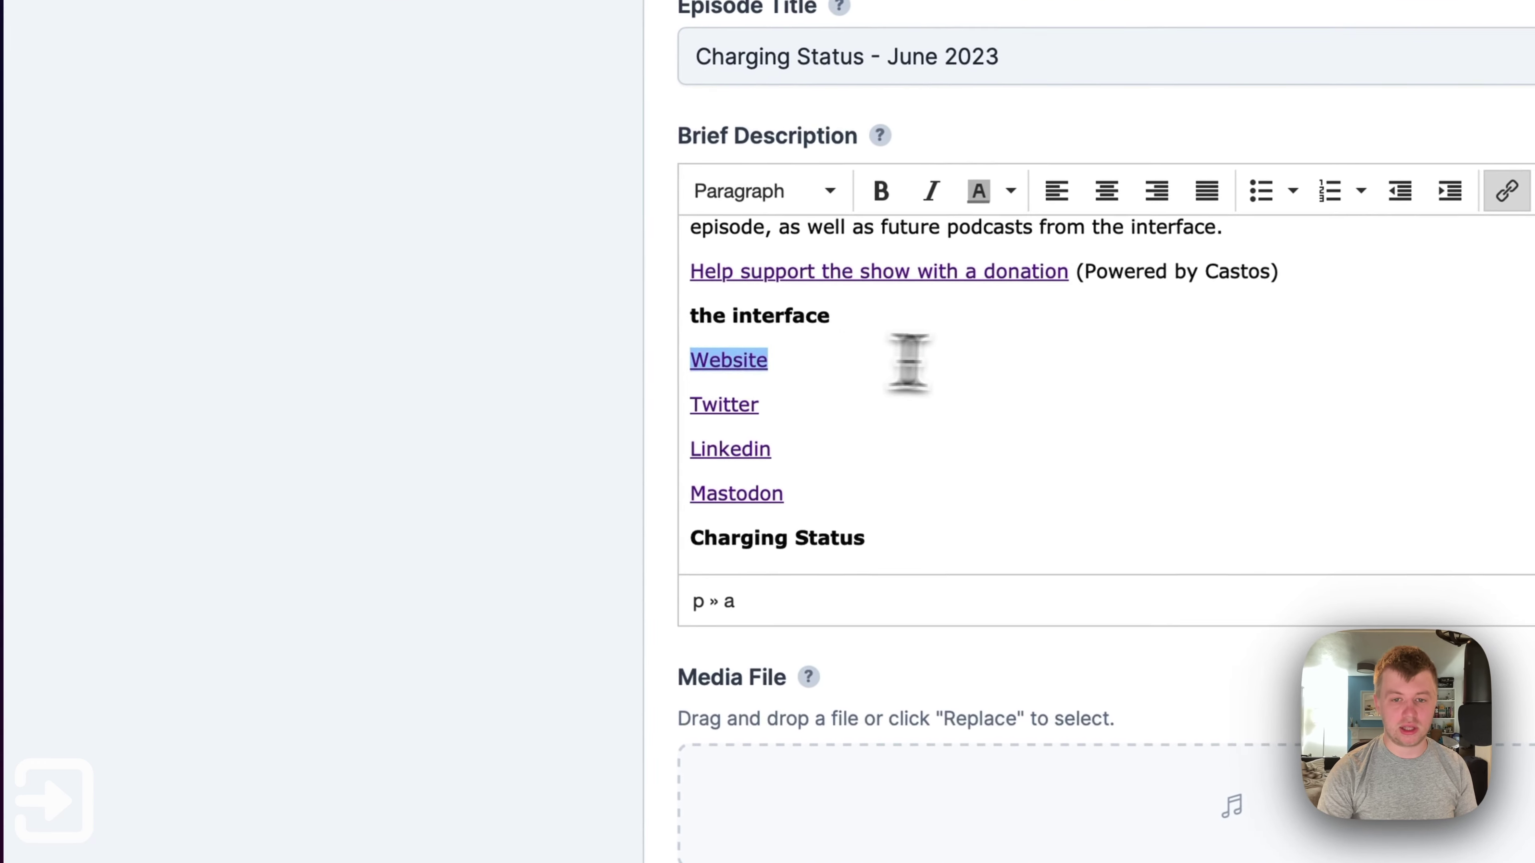
pyautogui.scroll(-10, 1077, 329)
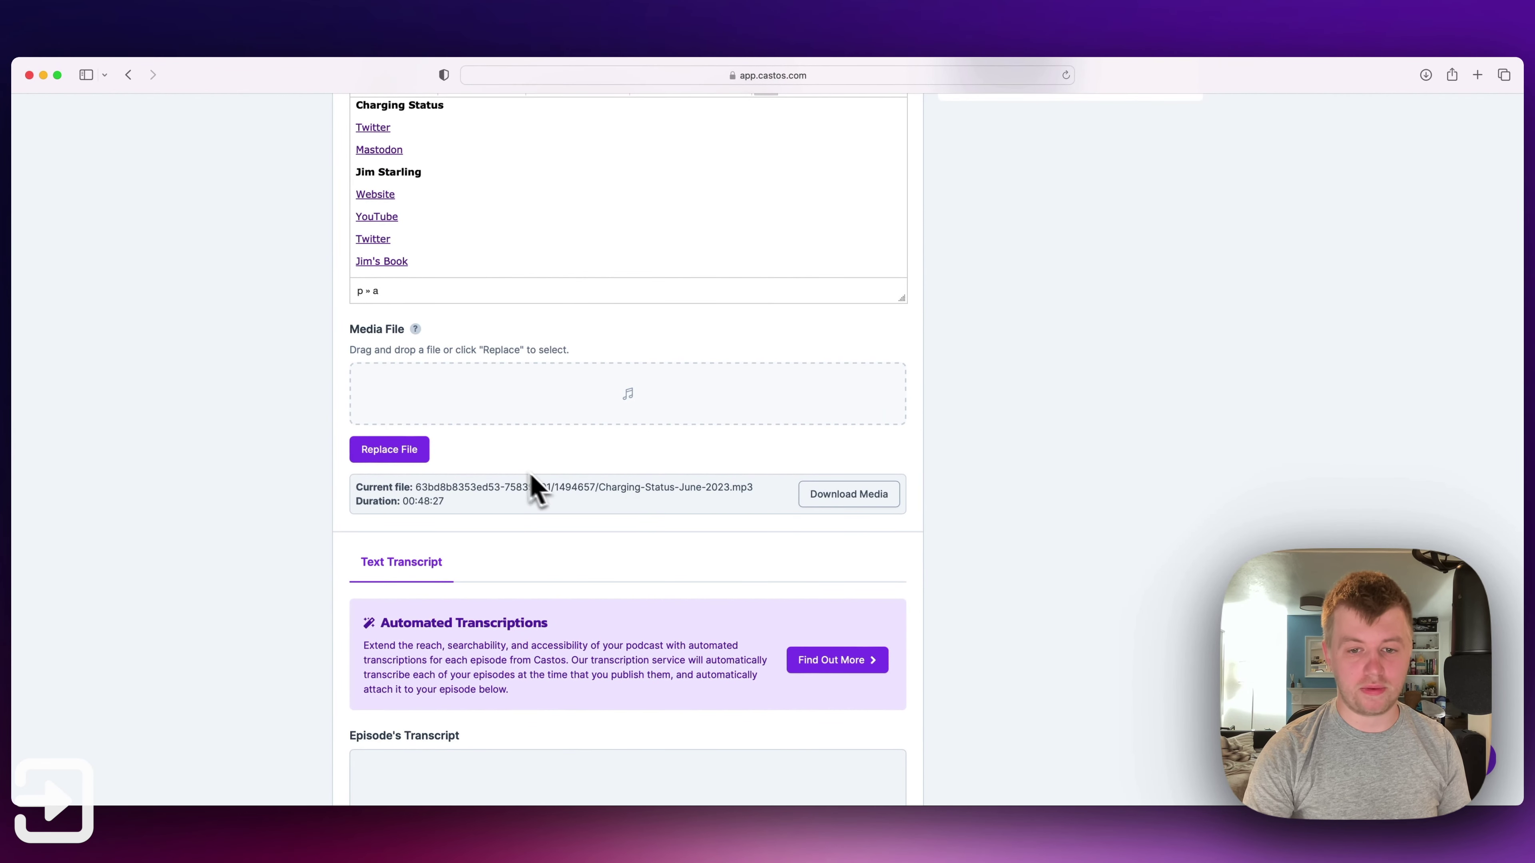
# Step: Read the June 2023 description down to its social links, then return to All Episodes
pyautogui.scroll(-8, 182, 387)
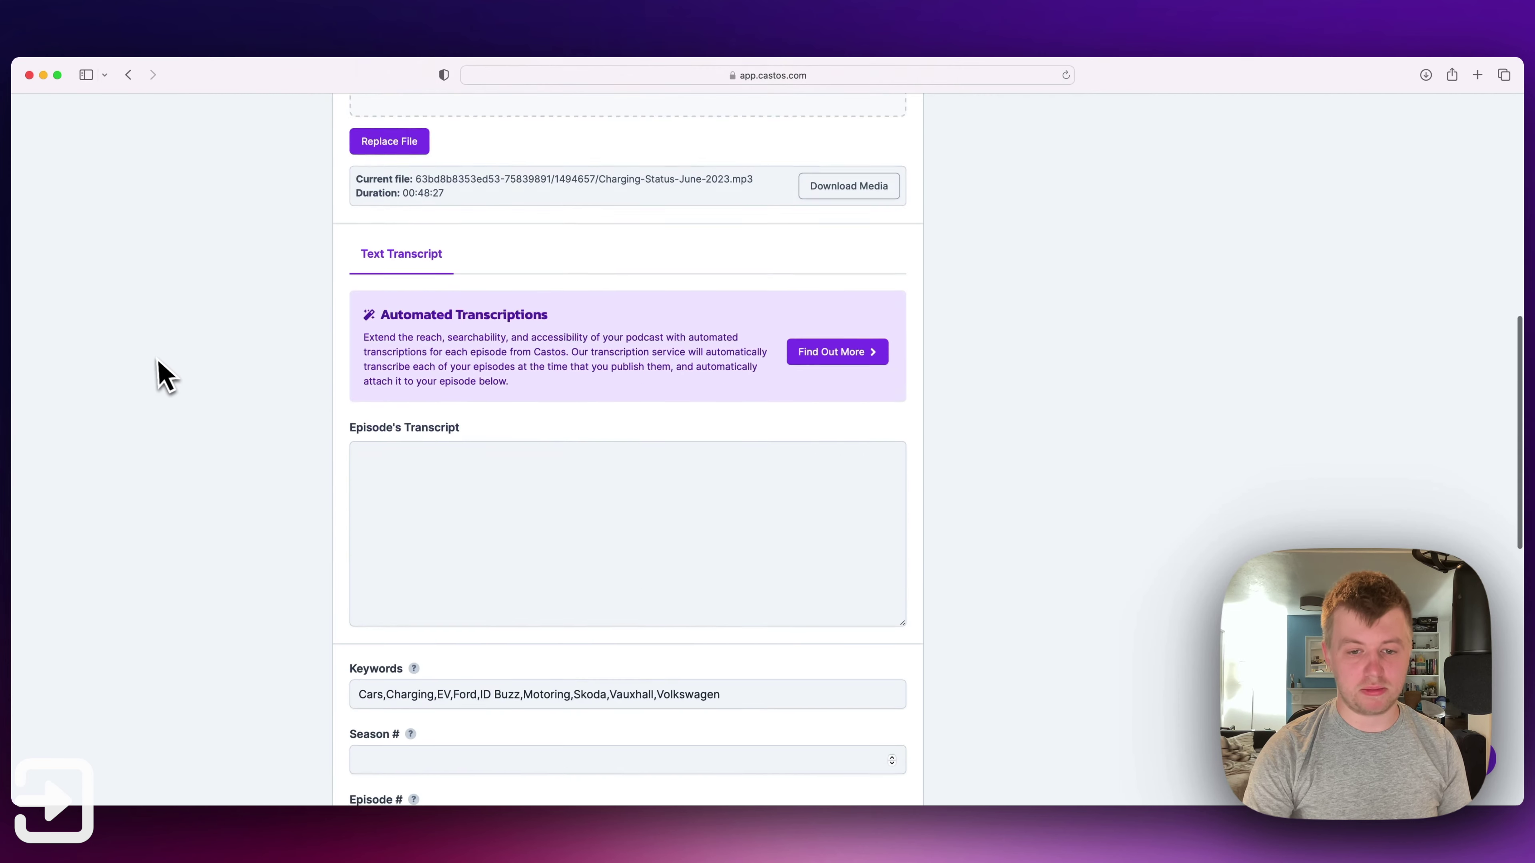
pyautogui.scroll(-5, 156, 373)
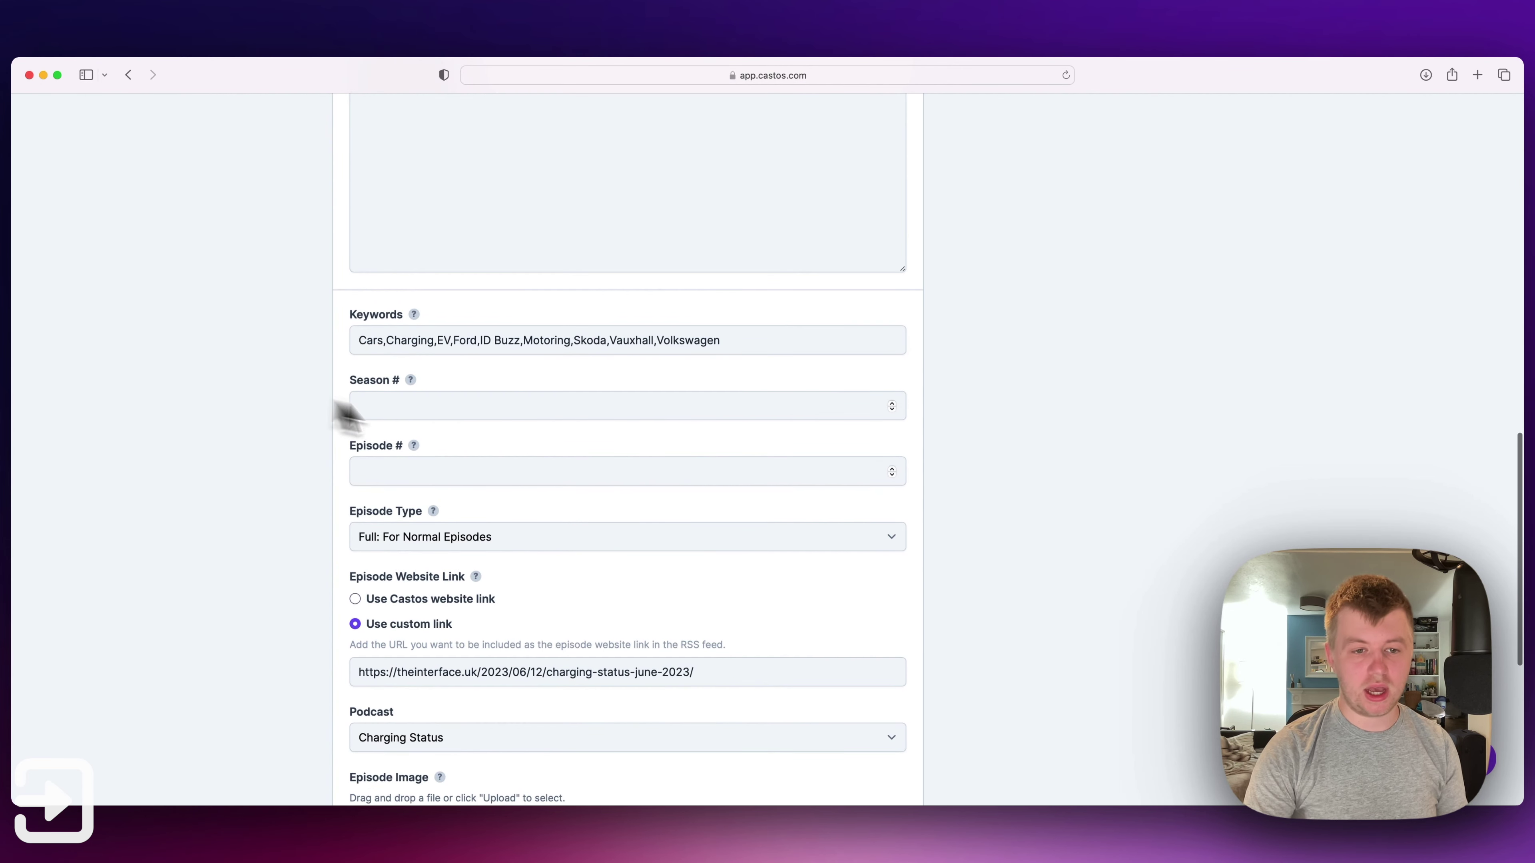
pyautogui.scroll(-8, 347, 466)
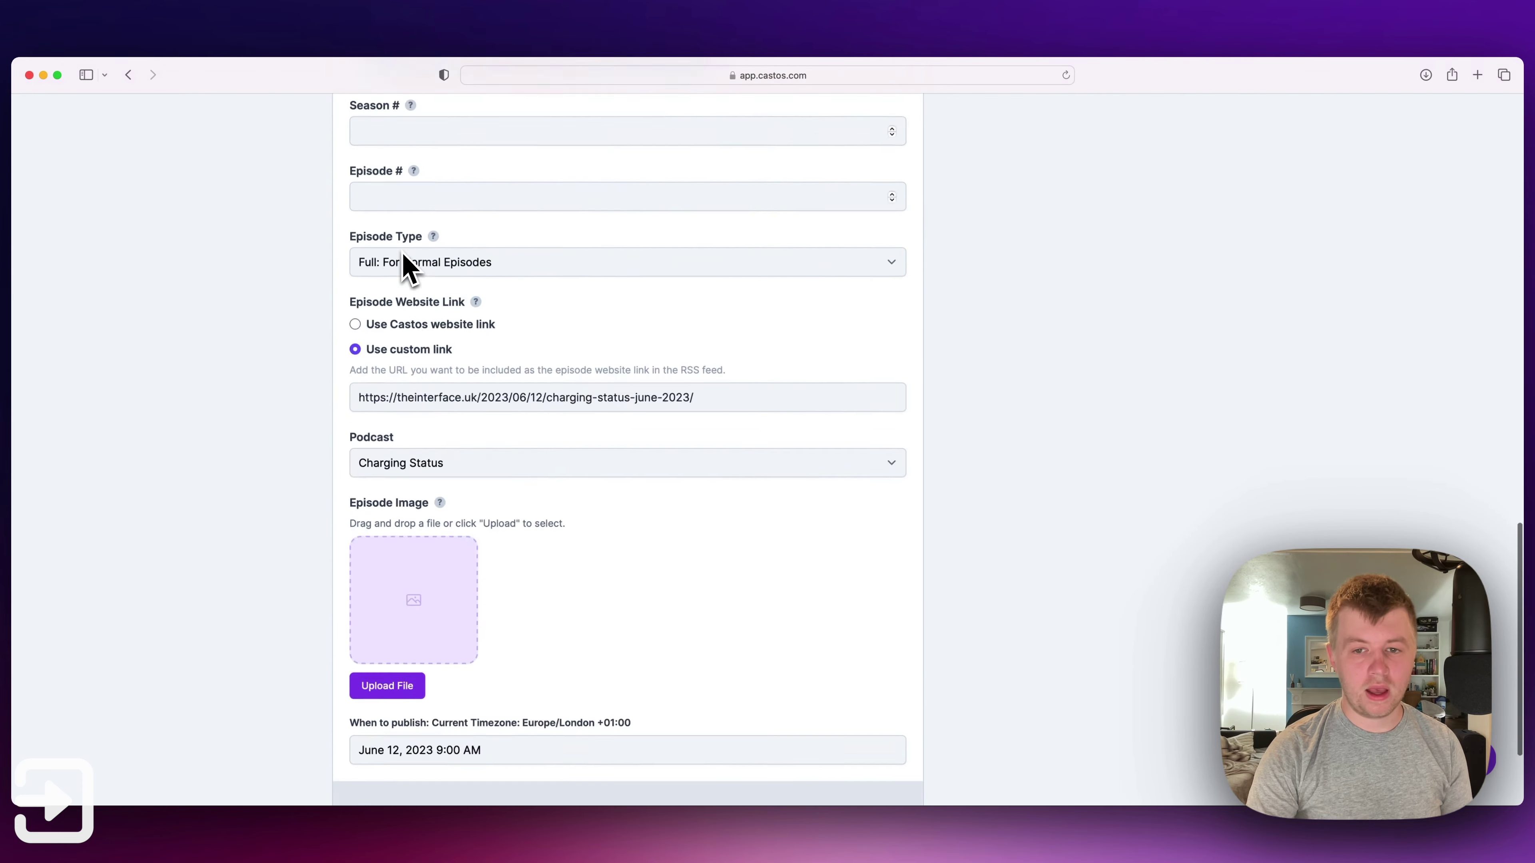
pyautogui.scroll(-3, 404, 266)
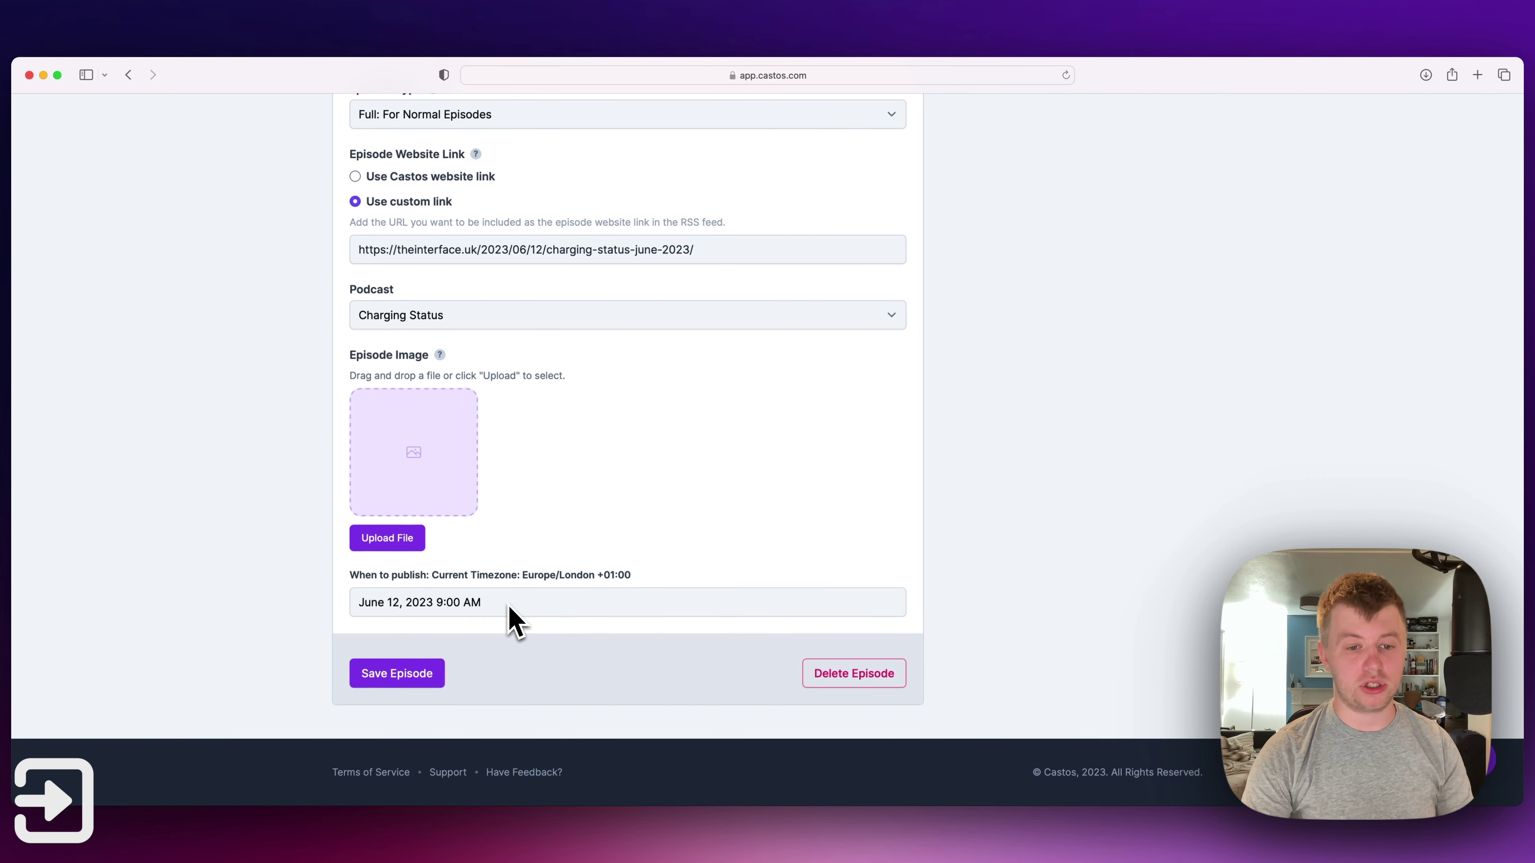
pyautogui.scroll(15, 510, 611)
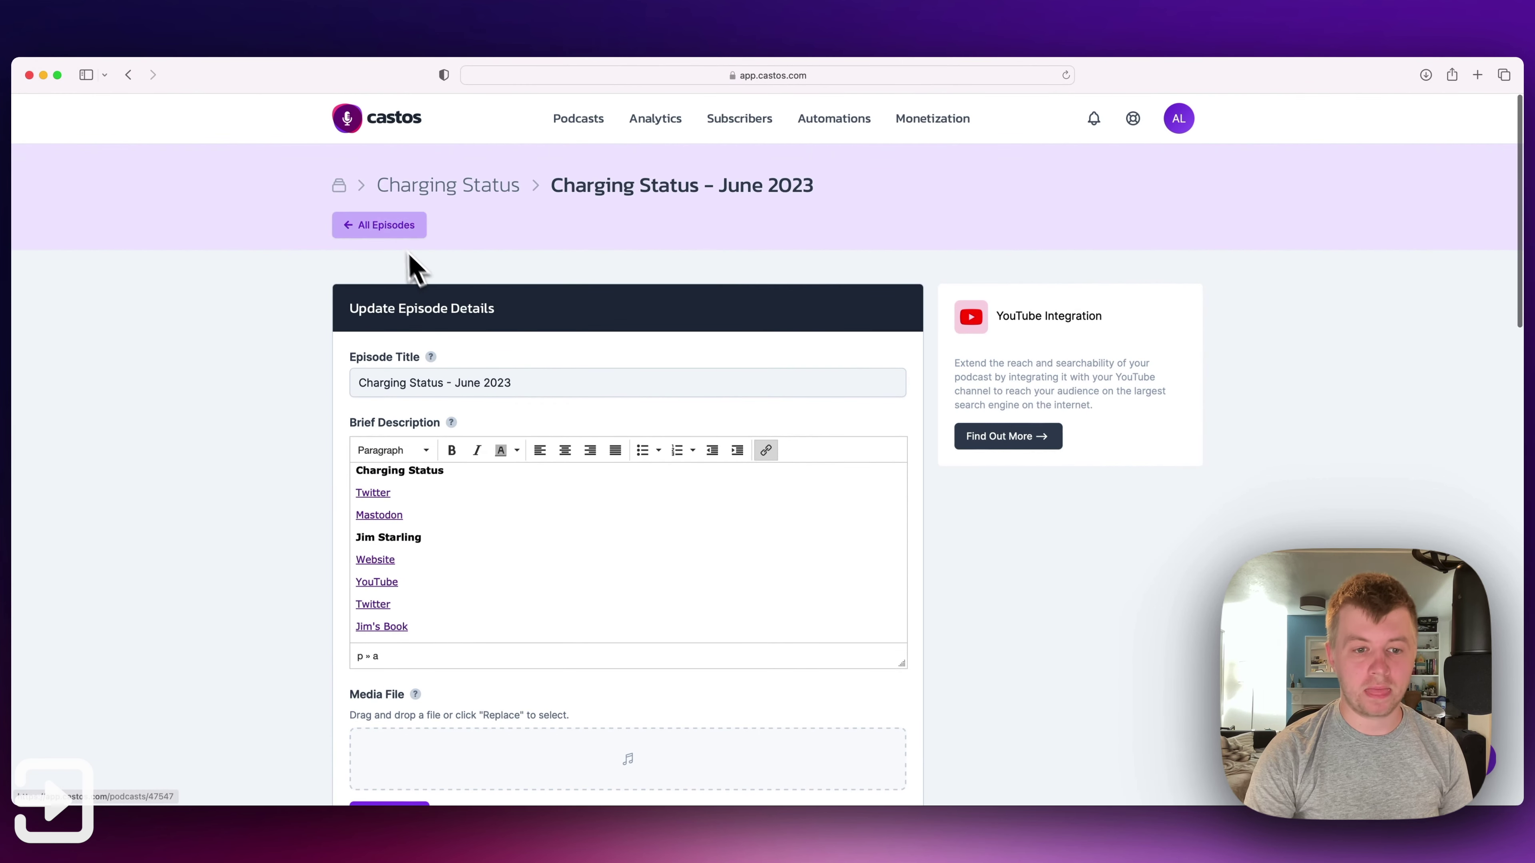
pyautogui.scroll(-2, 483, 460)
pyautogui.scroll(10, 501, 497)
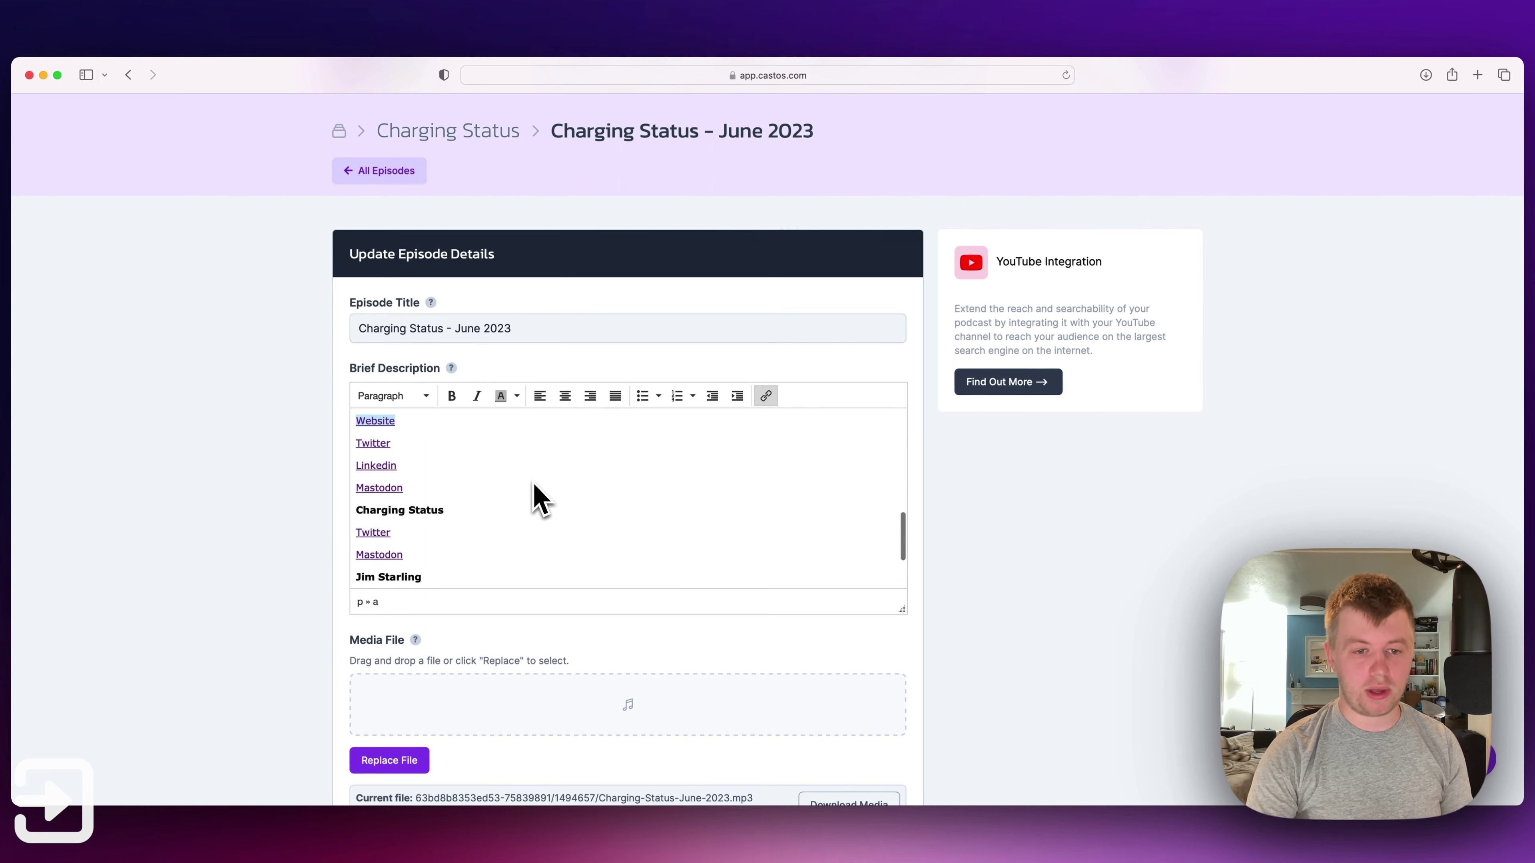
pyautogui.scroll(10, 450, 478)
pyautogui.scroll(-15, 447, 478)
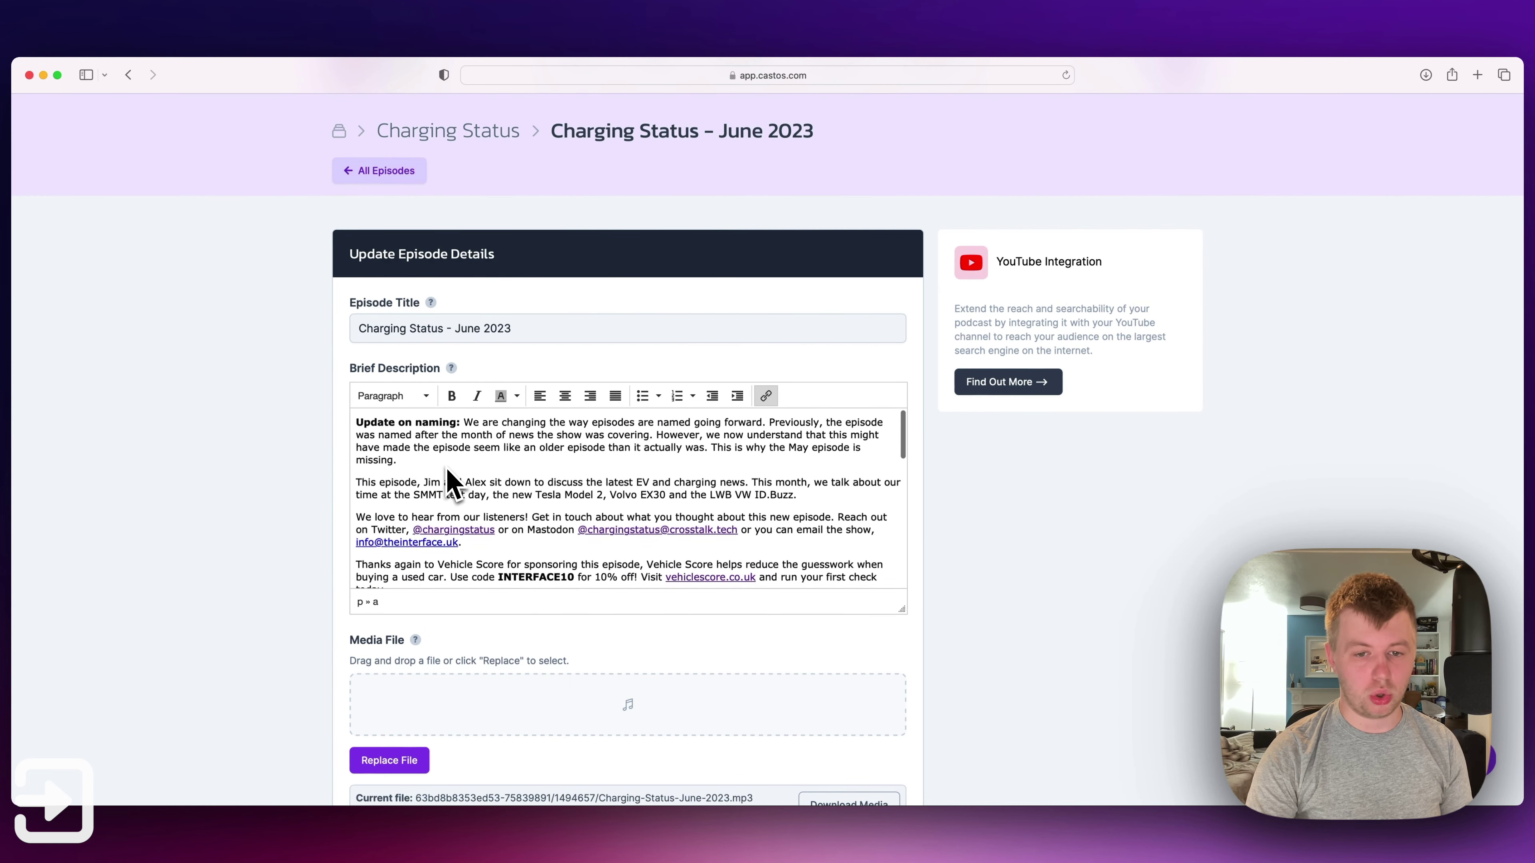
pyautogui.scroll(3, 447, 480)
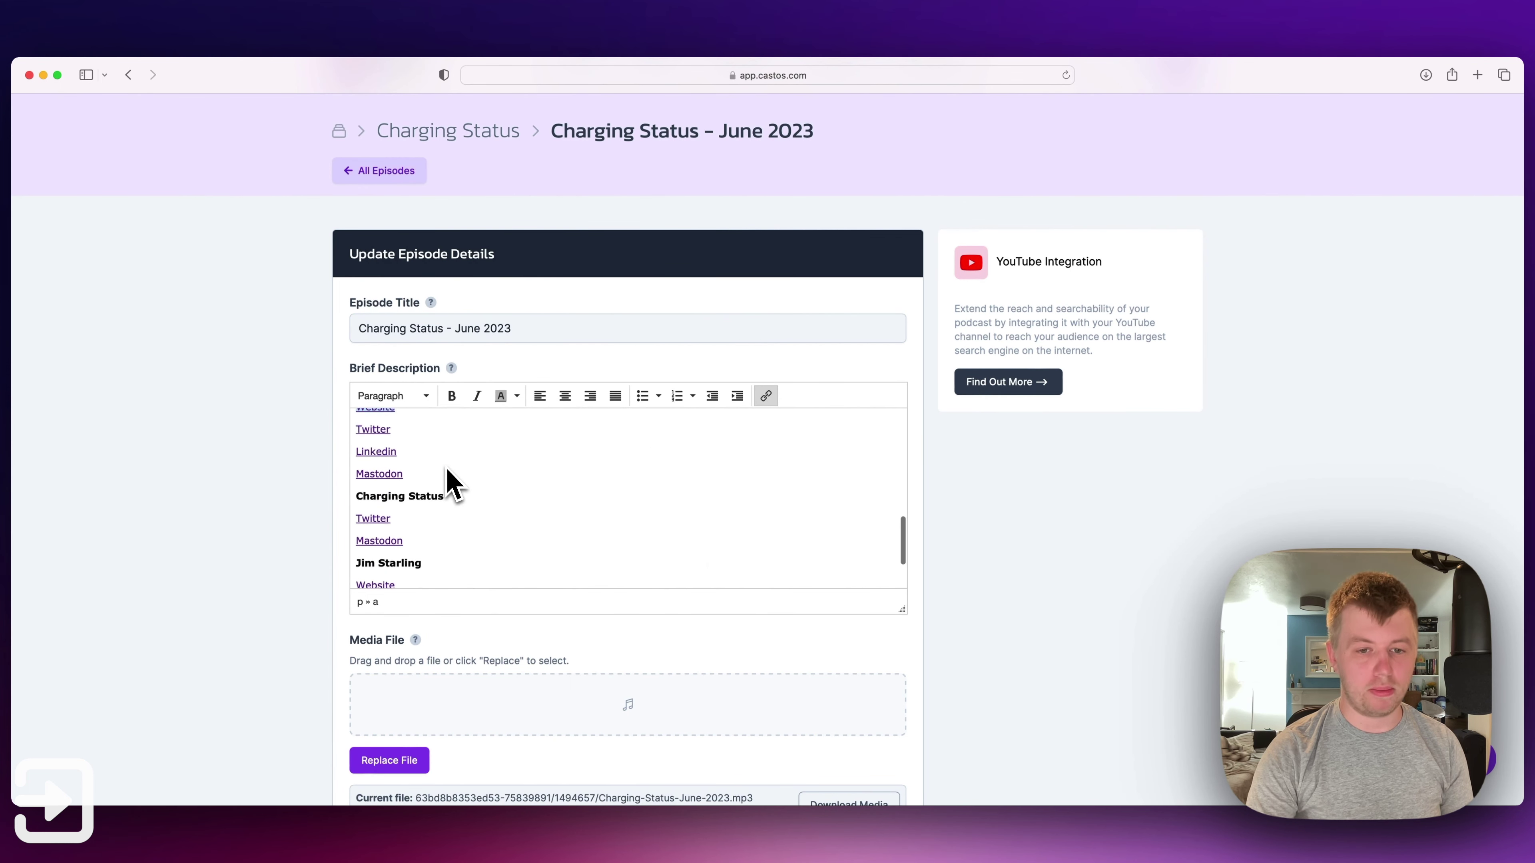
pyautogui.scroll(-3, 445, 480)
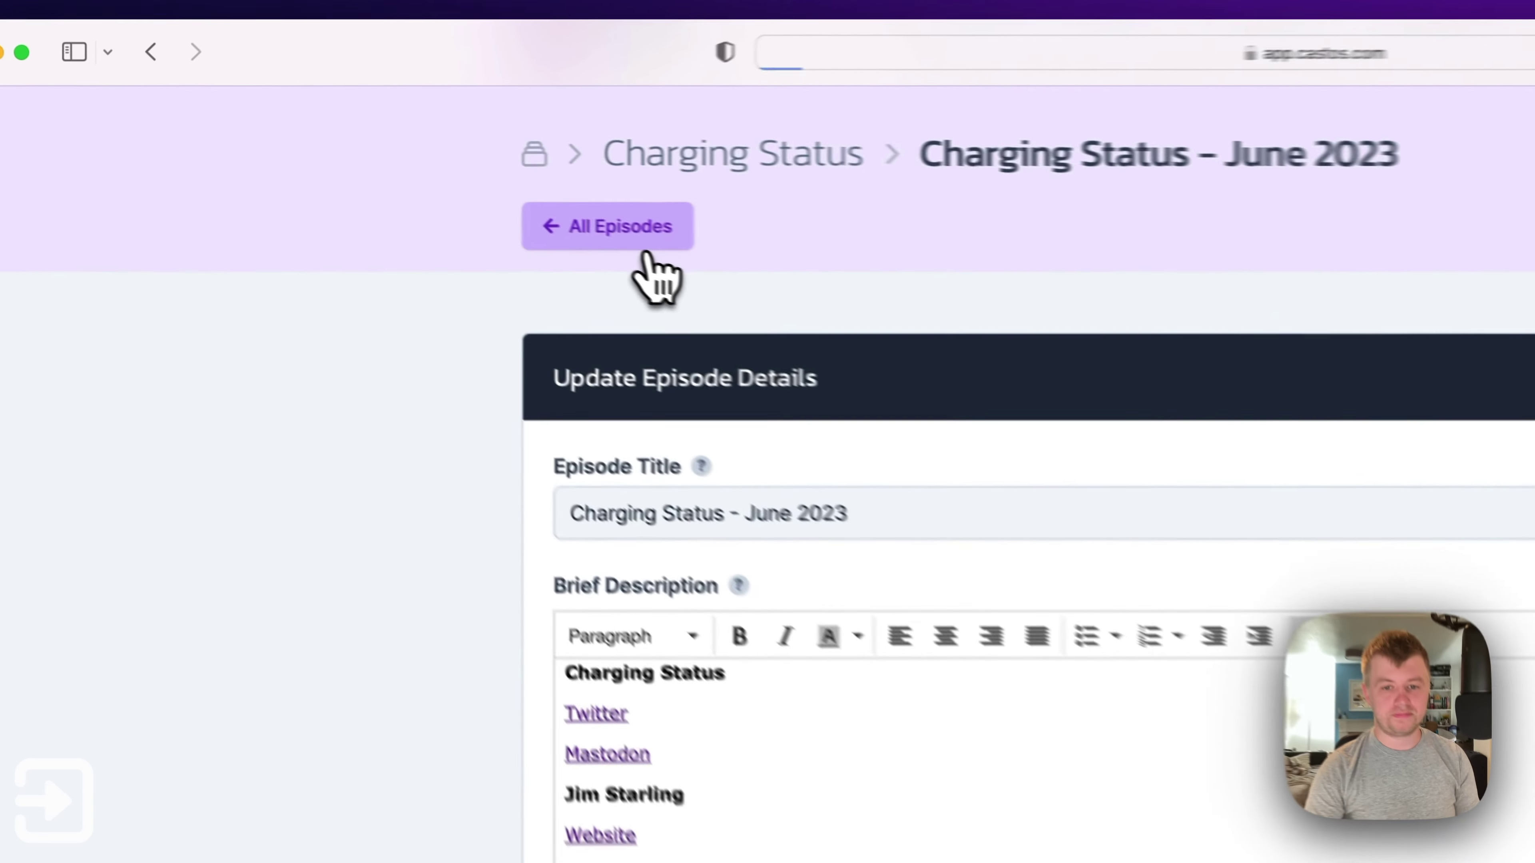
pyautogui.click(401, 179)
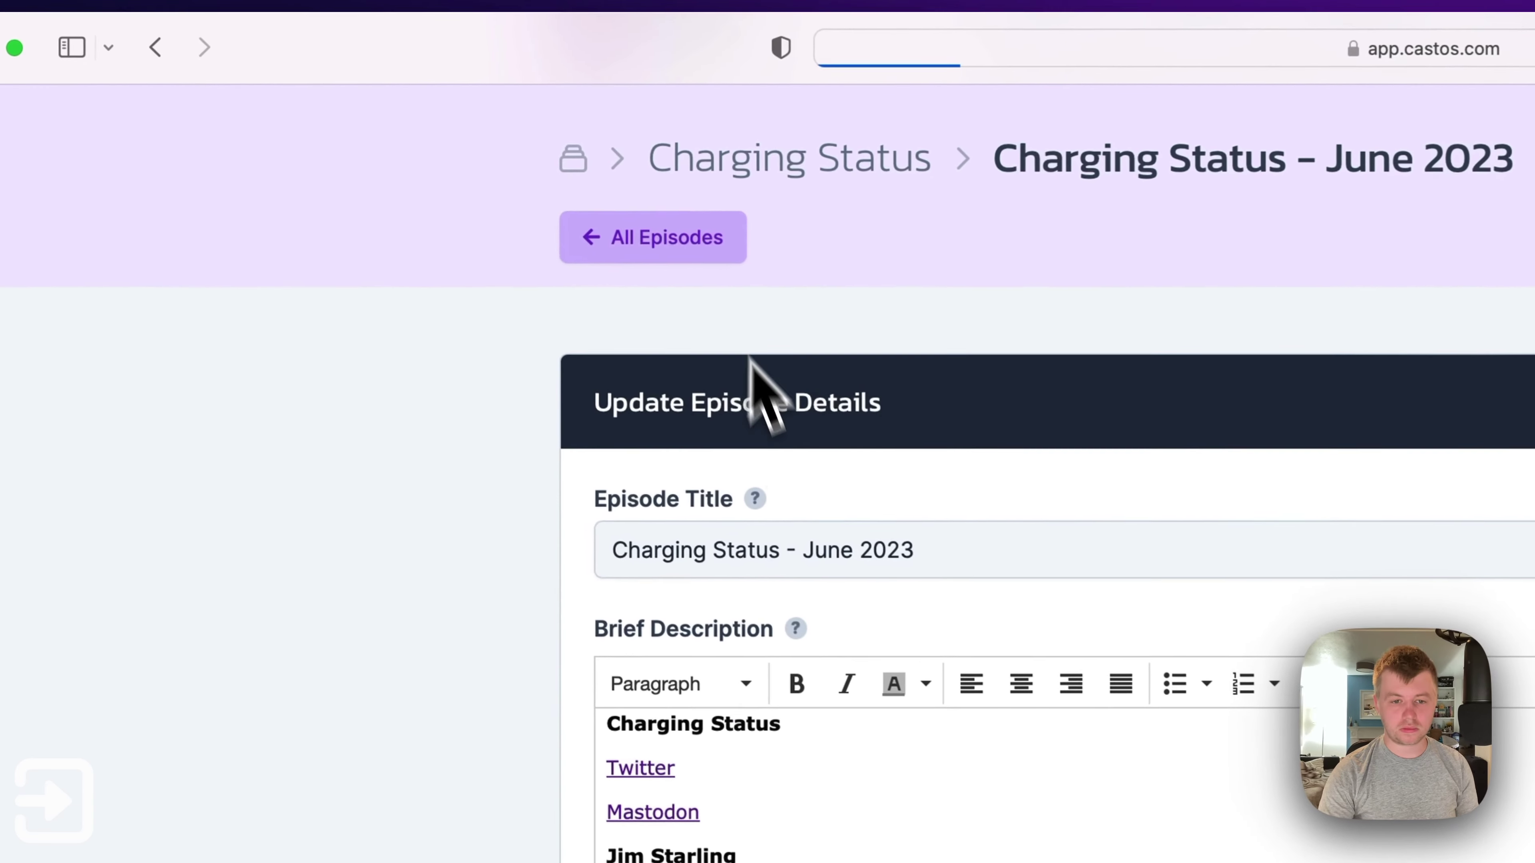
# Step: Open the Charging Status podcast's Monetization settings
pyautogui.scroll(-2, 787, 460)
pyautogui.scroll(2, 794, 441)
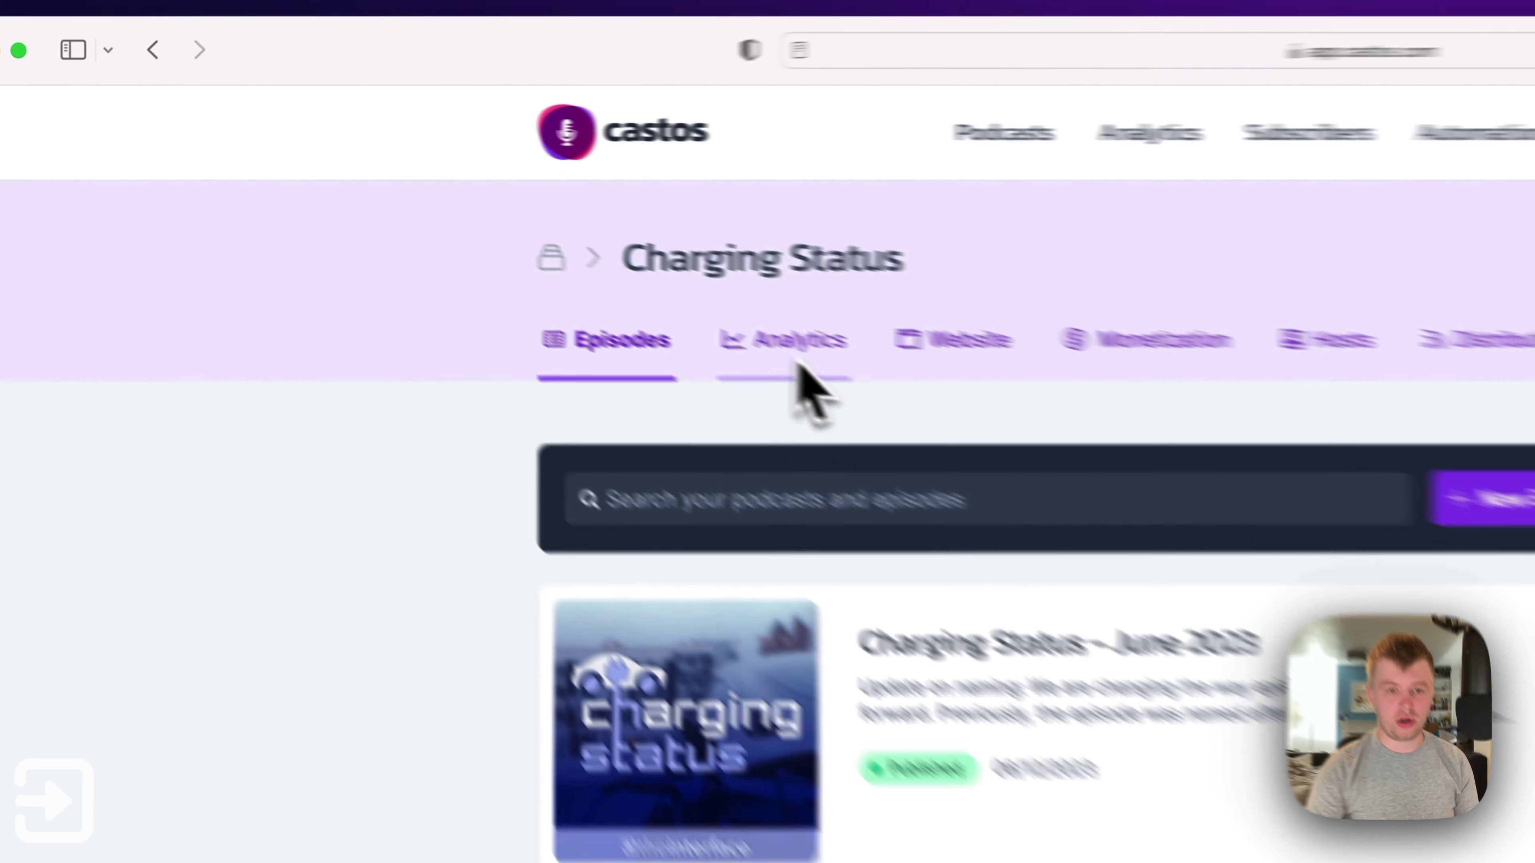
pyautogui.scroll(-10, 508, 246)
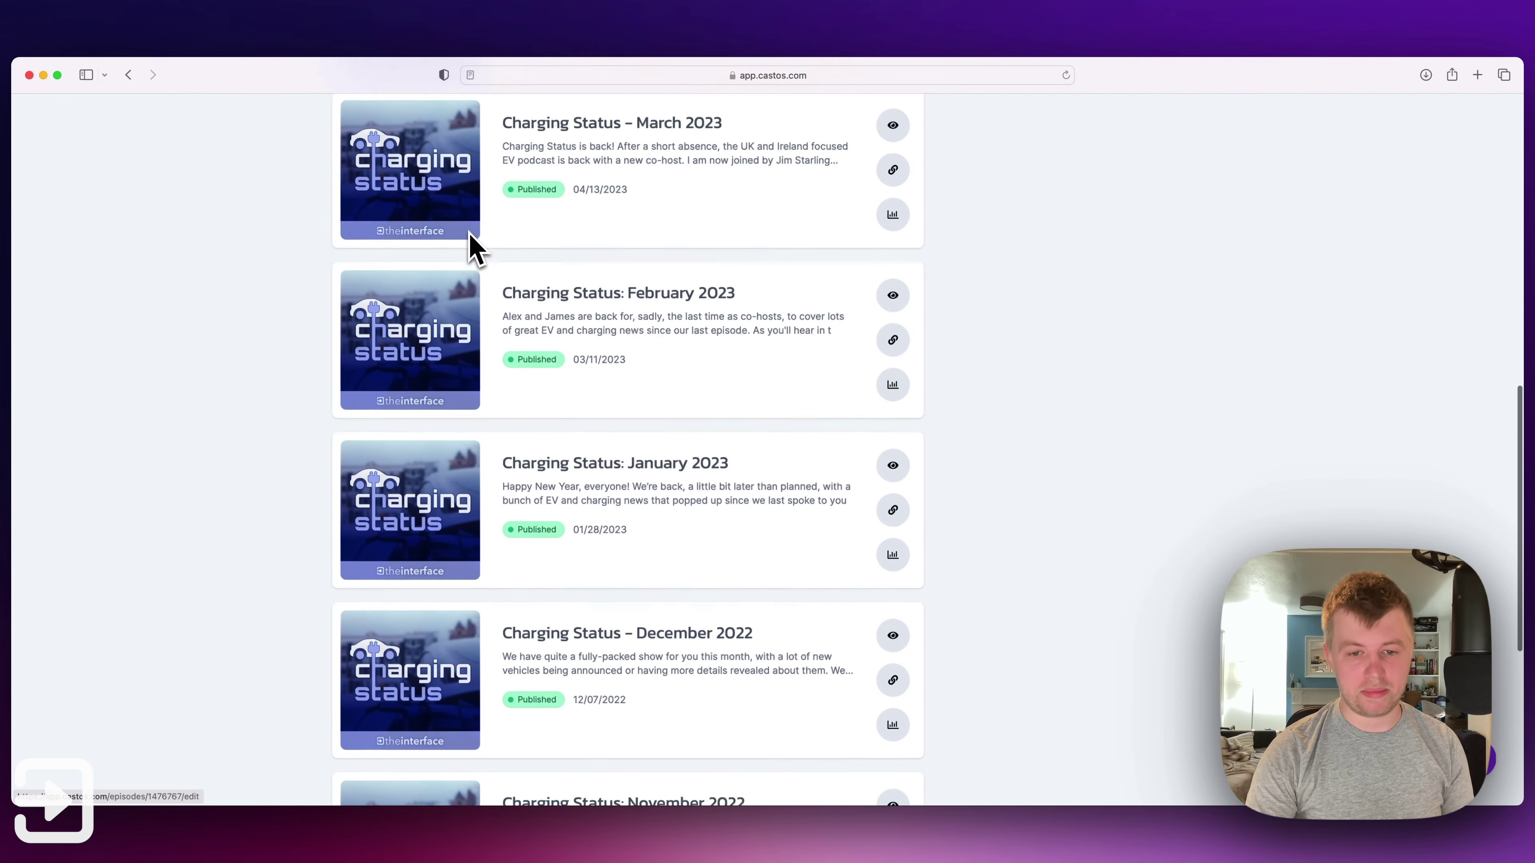
pyautogui.scroll(-5, 472, 239)
pyautogui.scroll(15, 472, 239)
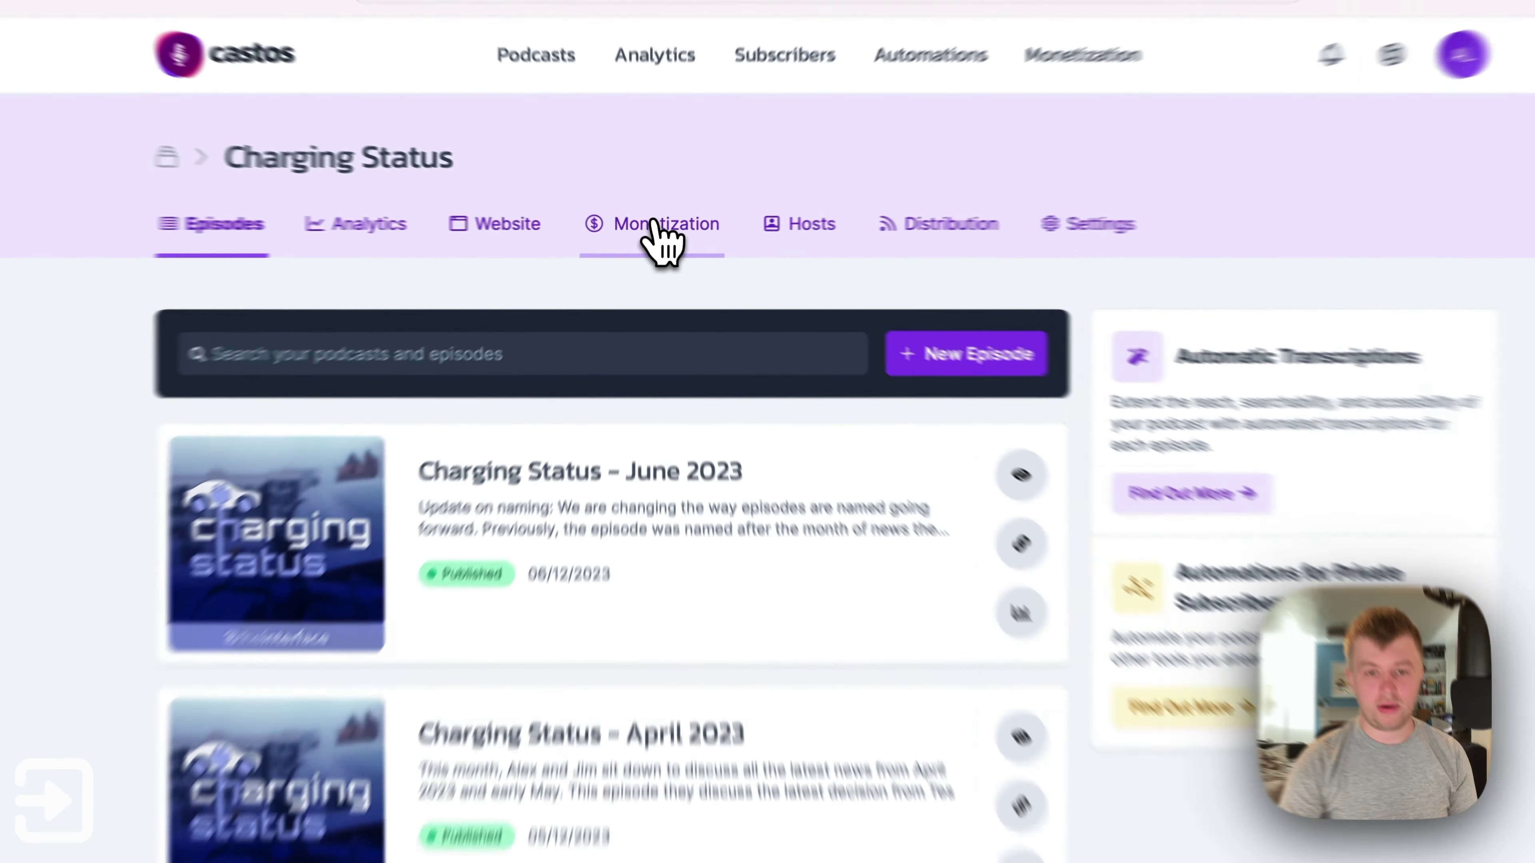
pyautogui.click(660, 230)
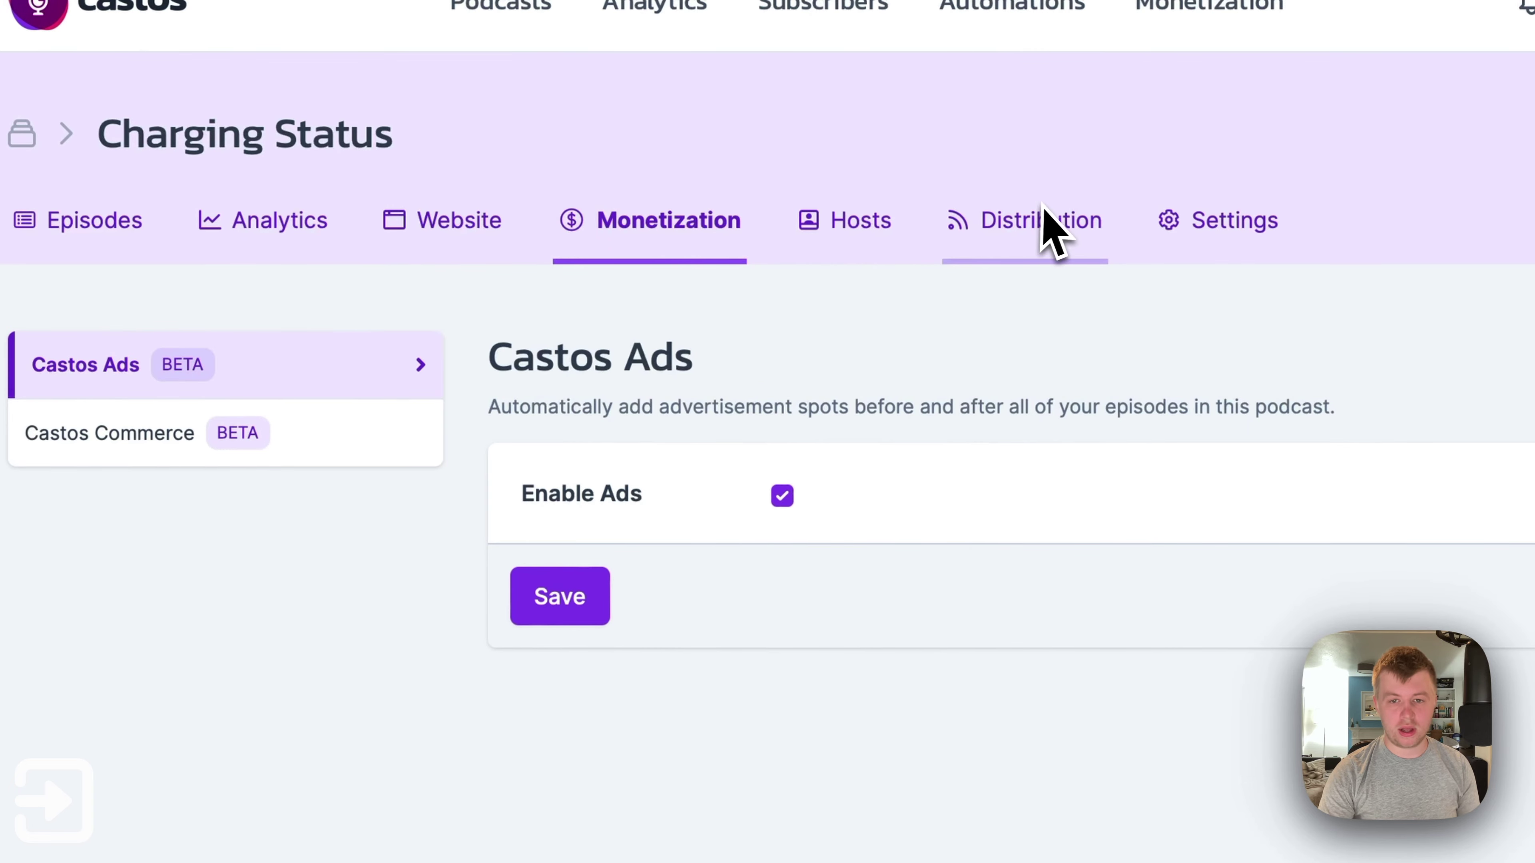
# Step: Check which directories carry the podcast under Distribution, then return to the Podcasts list
pyautogui.click(1052, 226)
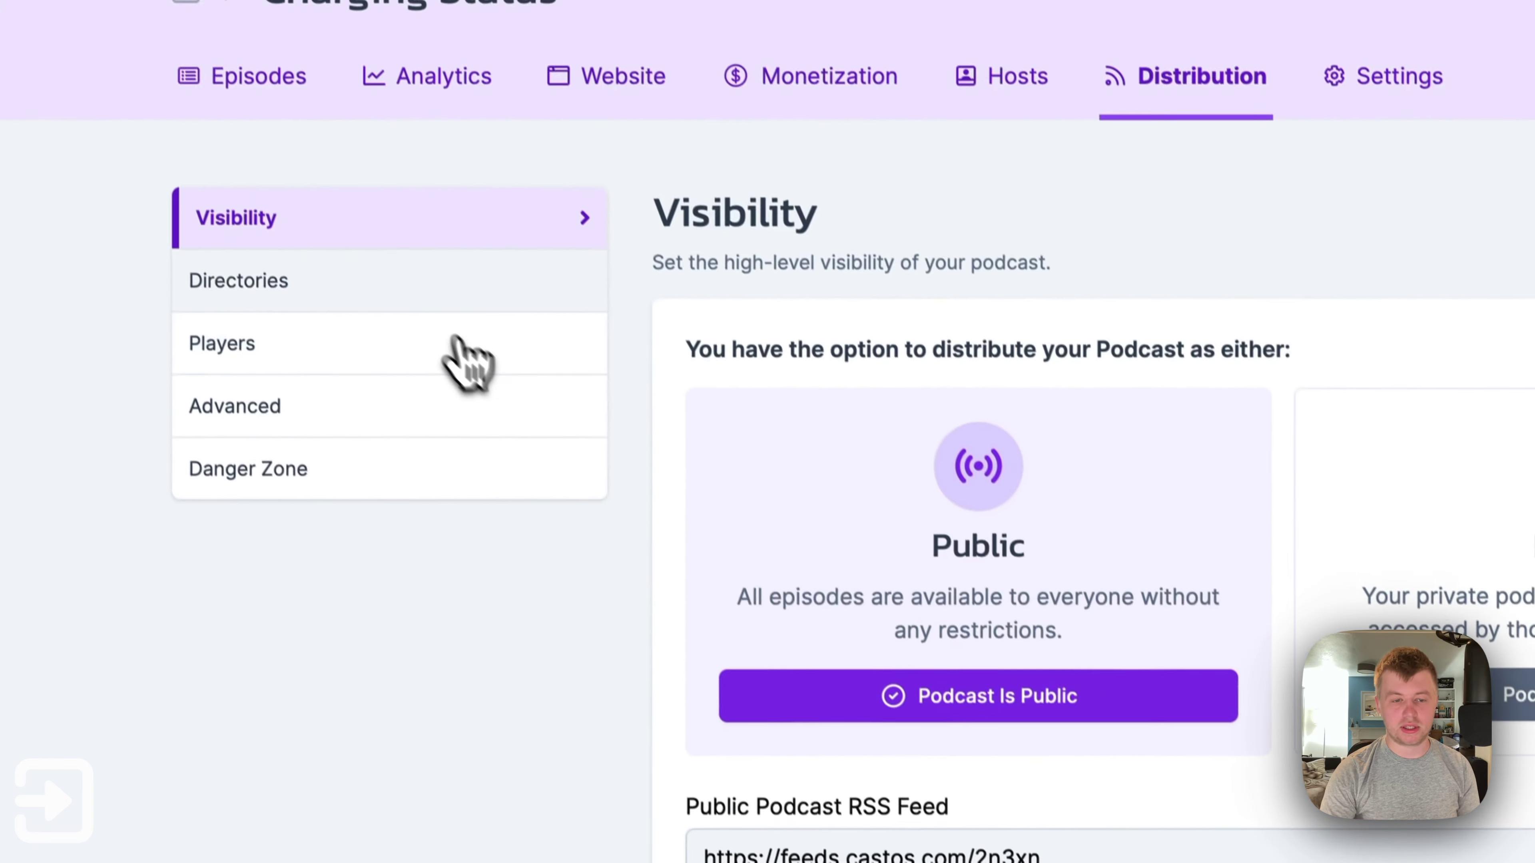
pyautogui.click(448, 283)
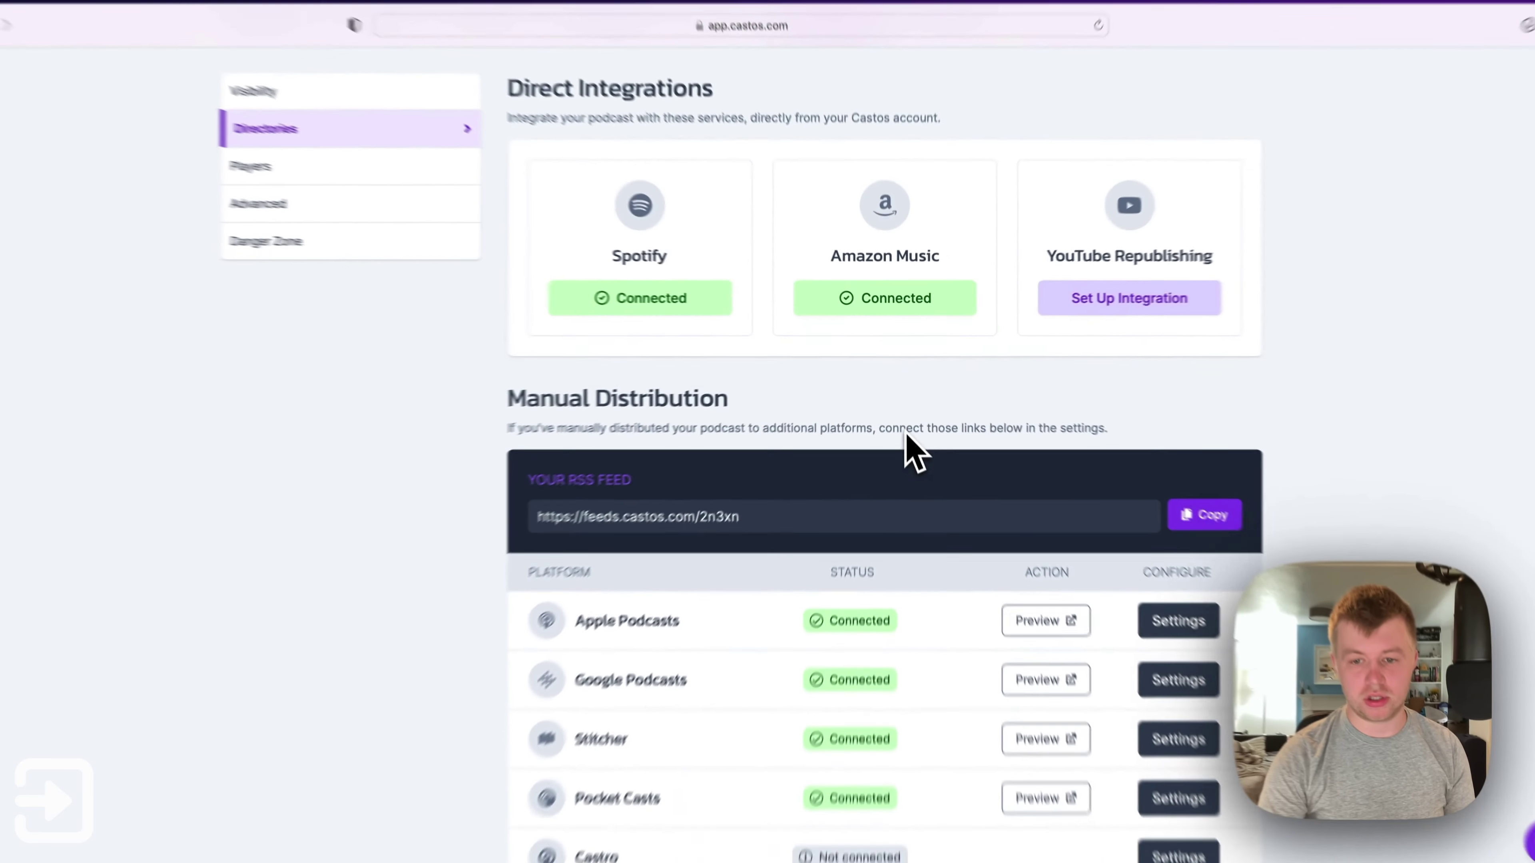
pyautogui.scroll(-5, 932, 404)
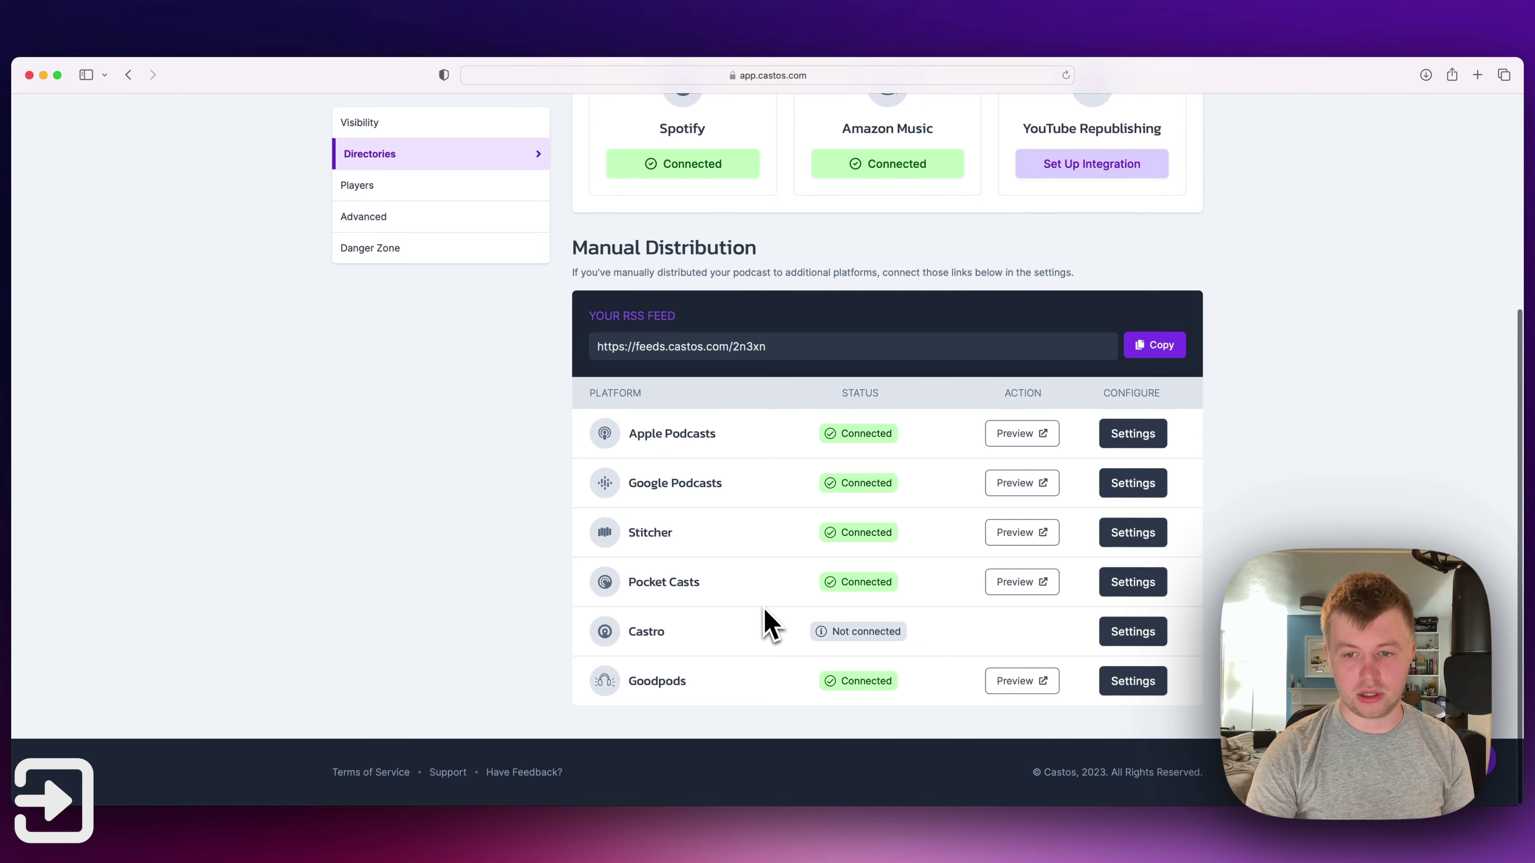
pyautogui.scroll(5, 765, 622)
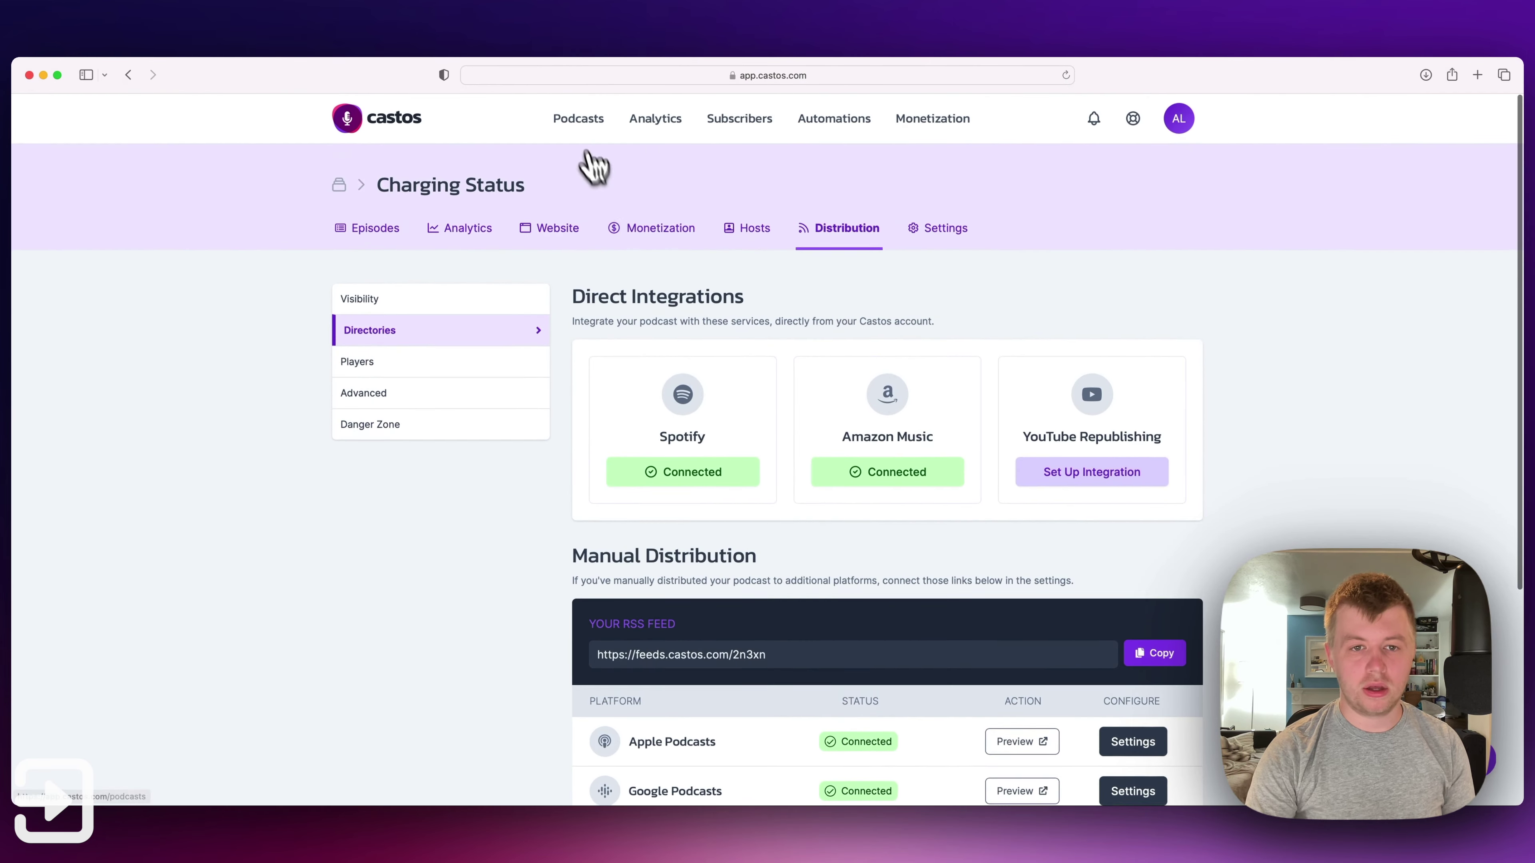
pyautogui.click(579, 123)
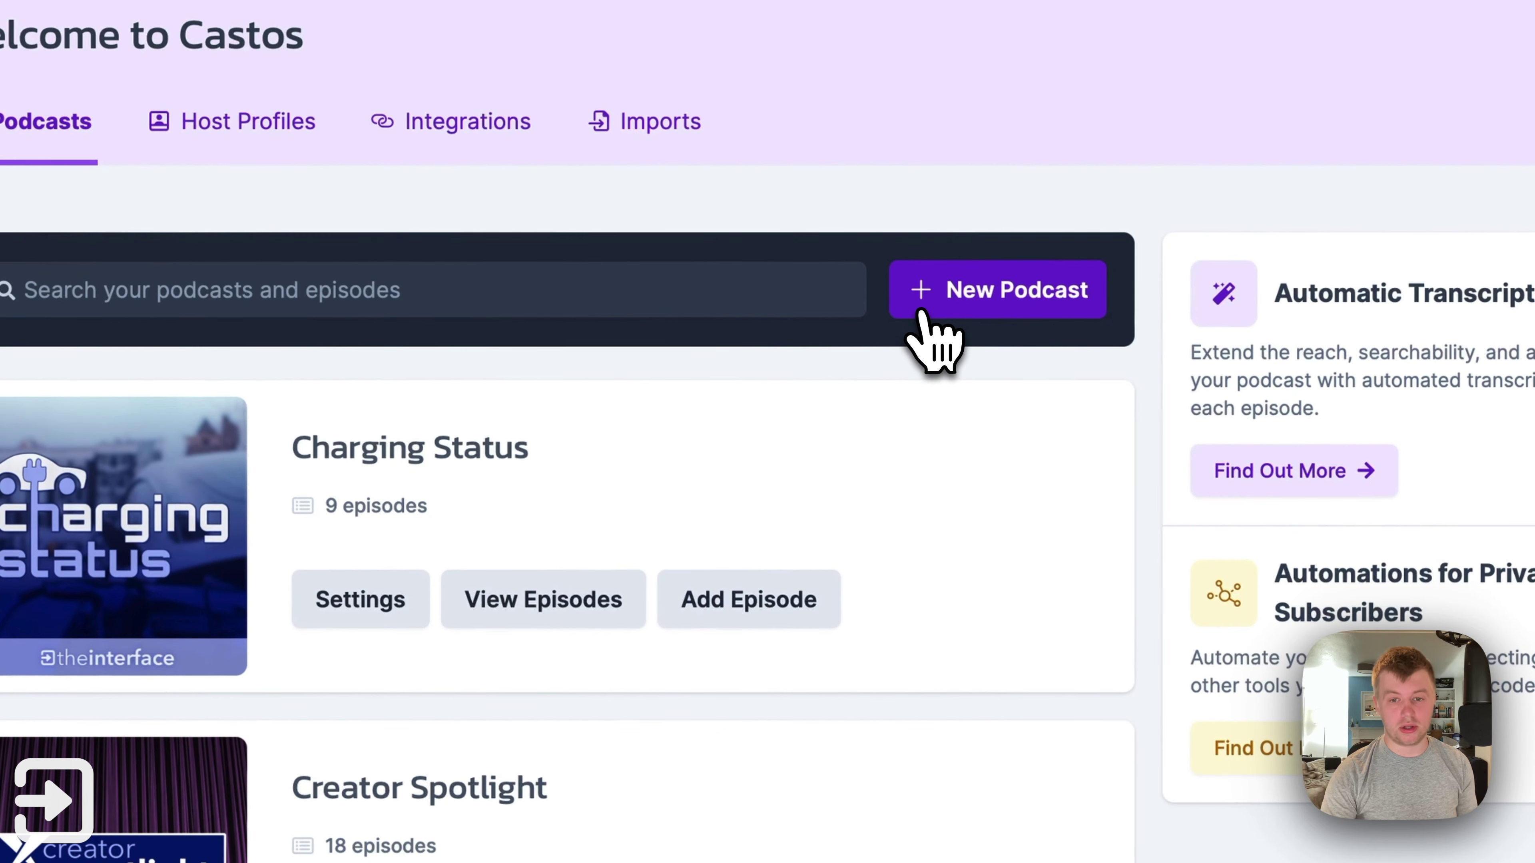
# Step: Start a new podcast titled Castos Basics, described 'All about Castos', skipping the cover step
pyautogui.click(942, 309)
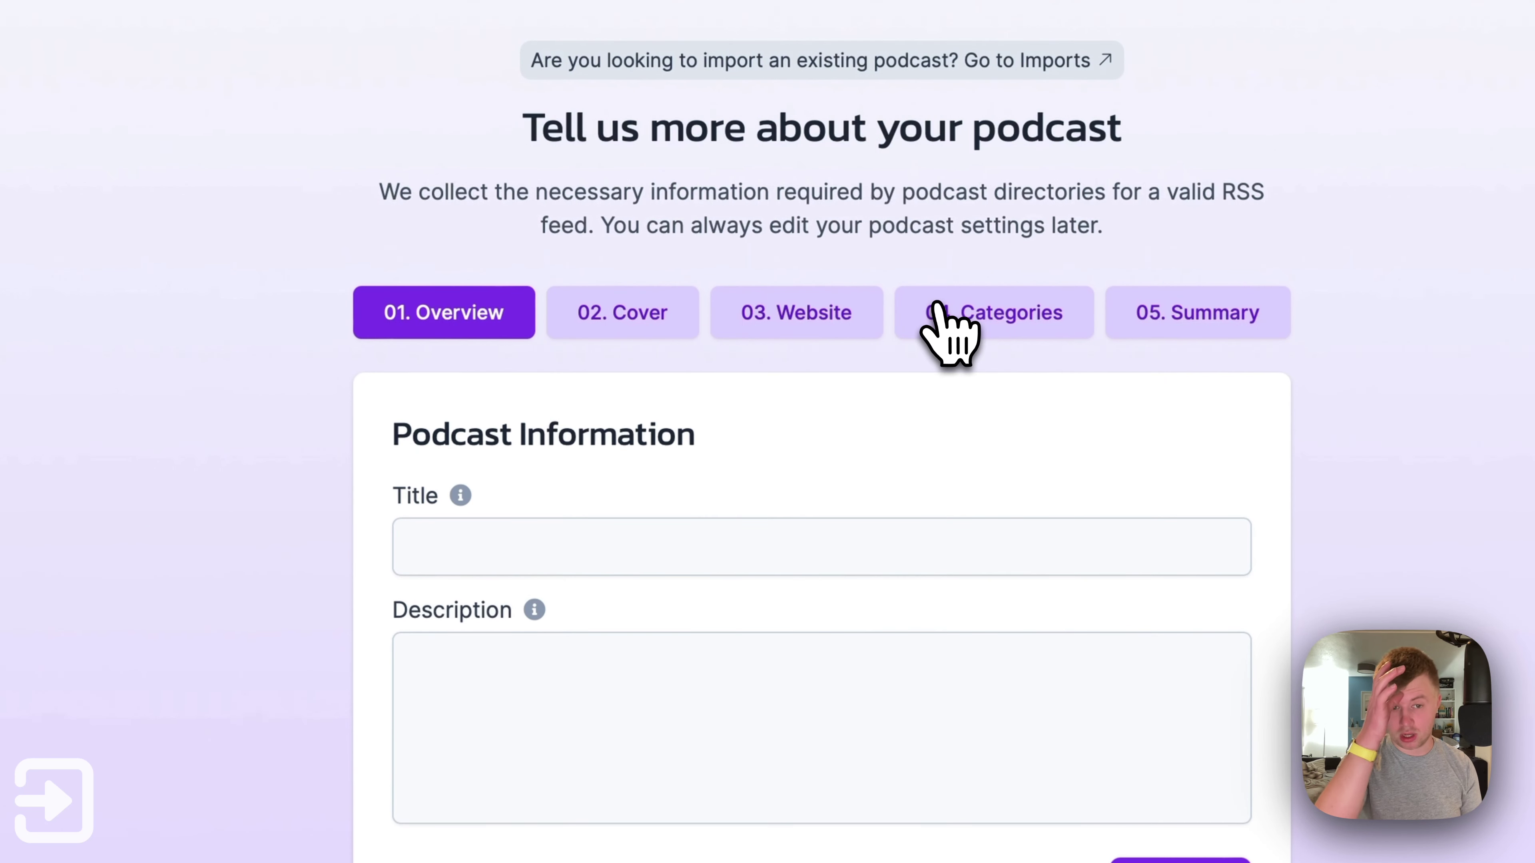
pyautogui.click(779, 527)
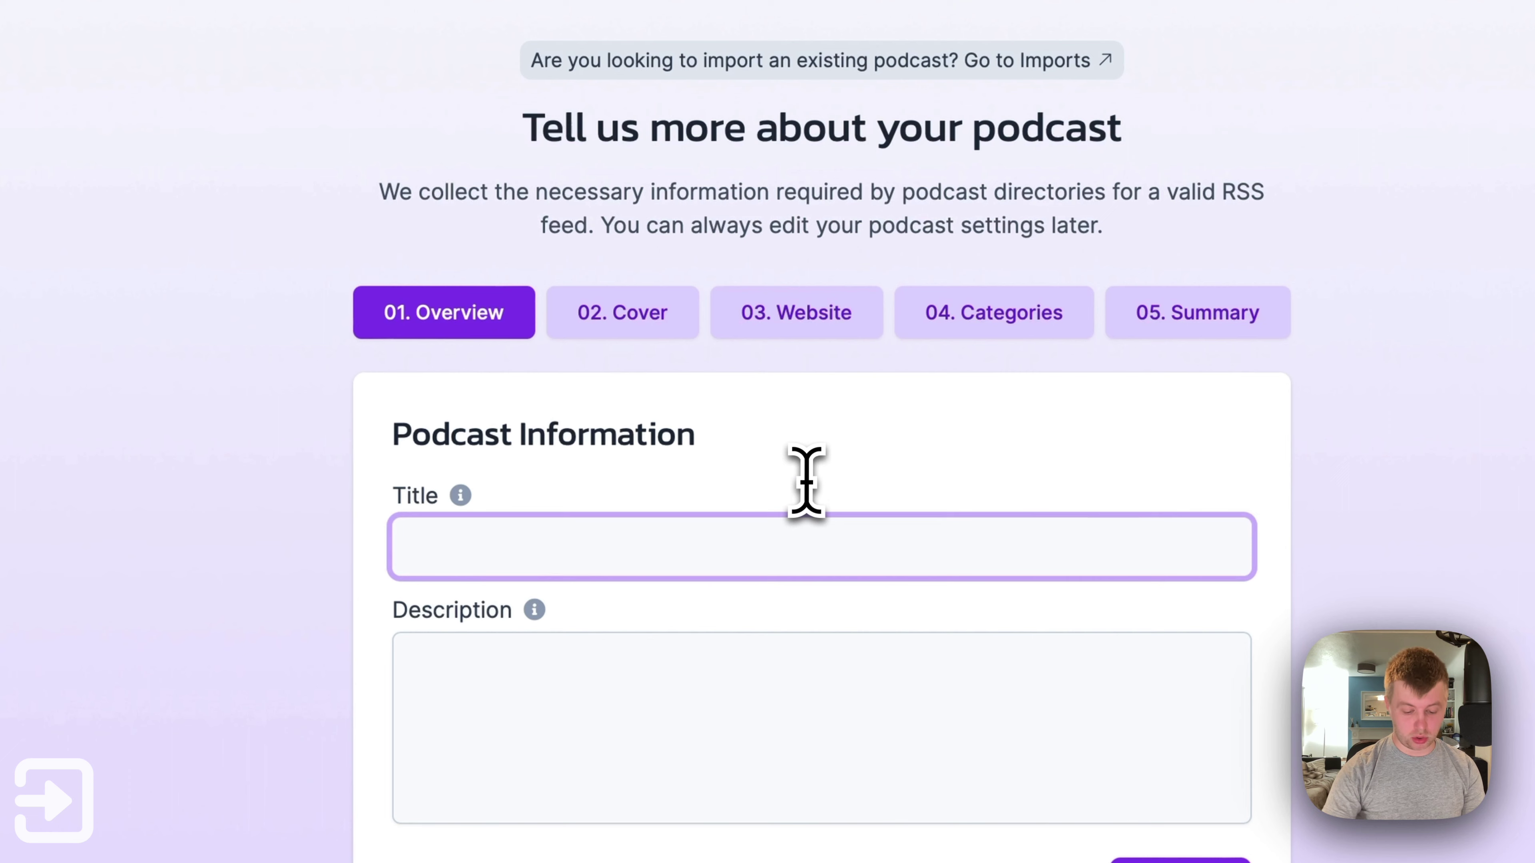
pyautogui.write('H')
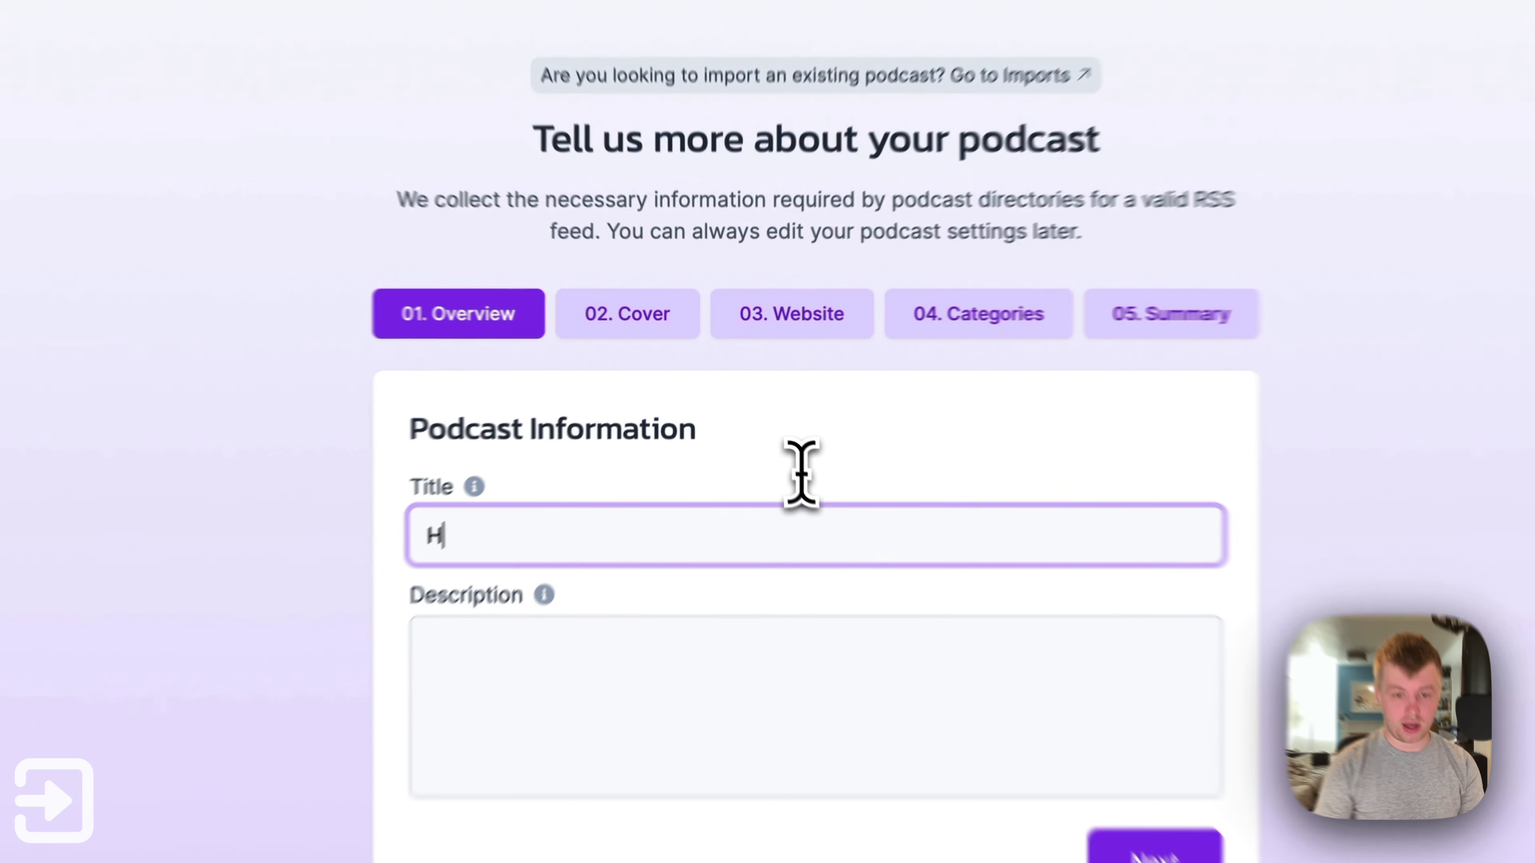
pyautogui.press('BackSpace')
pyautogui.write('Casto')
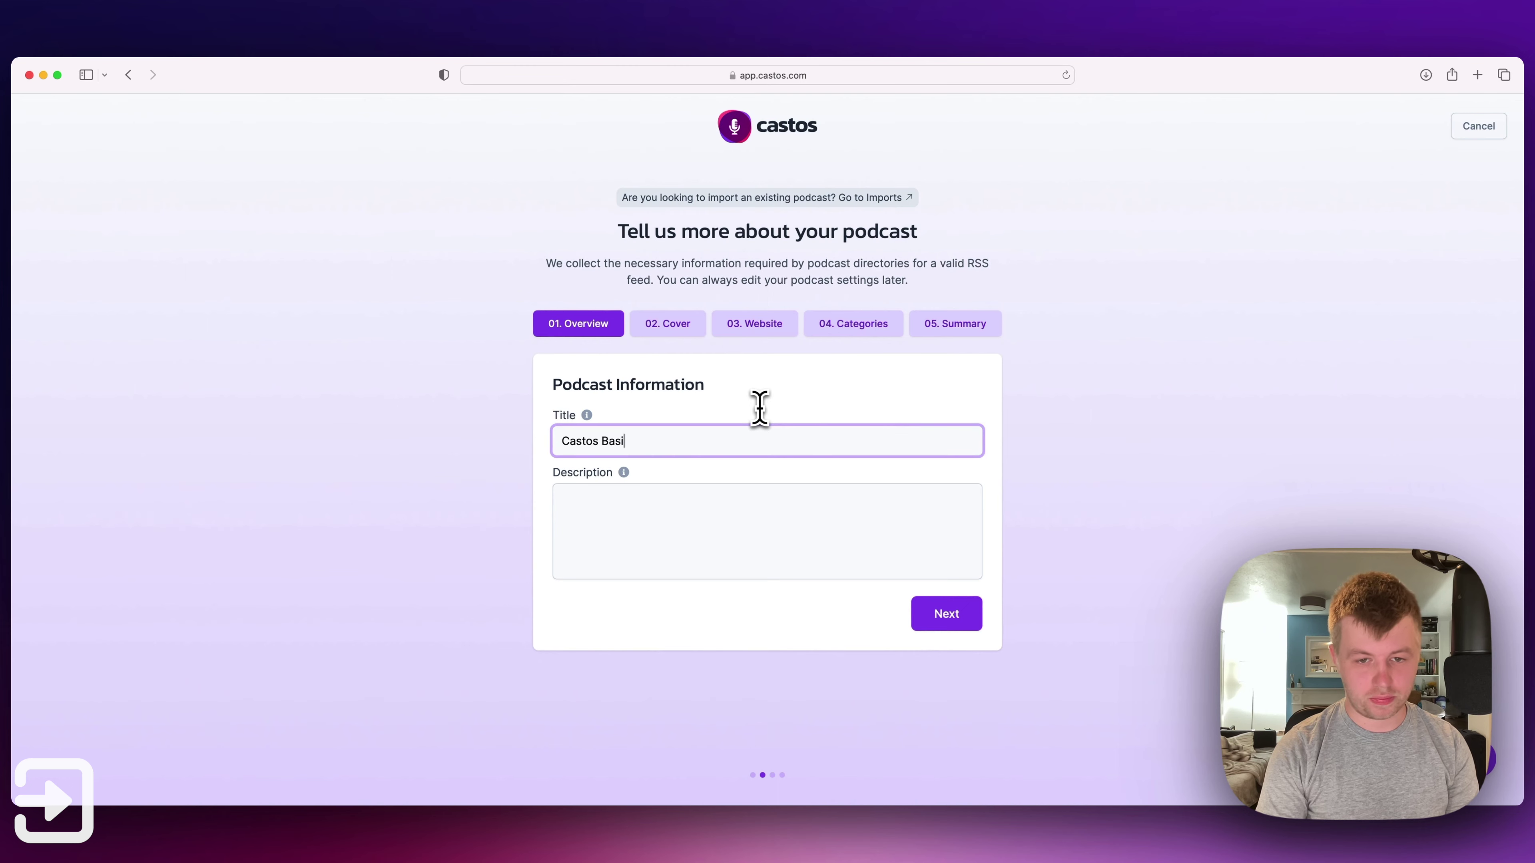
pyautogui.press('Tab')
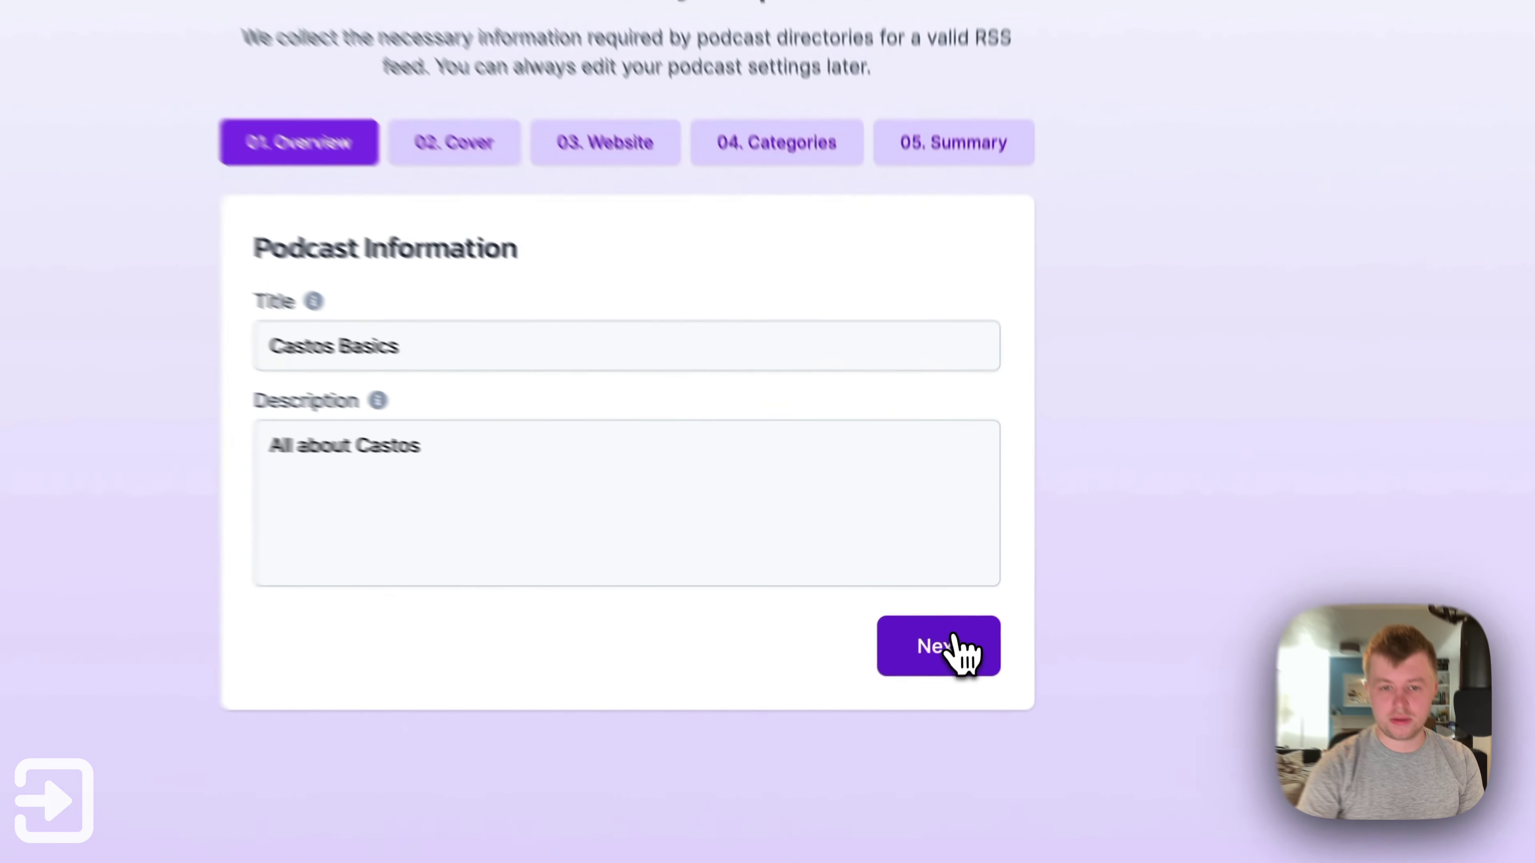
pyautogui.click(959, 617)
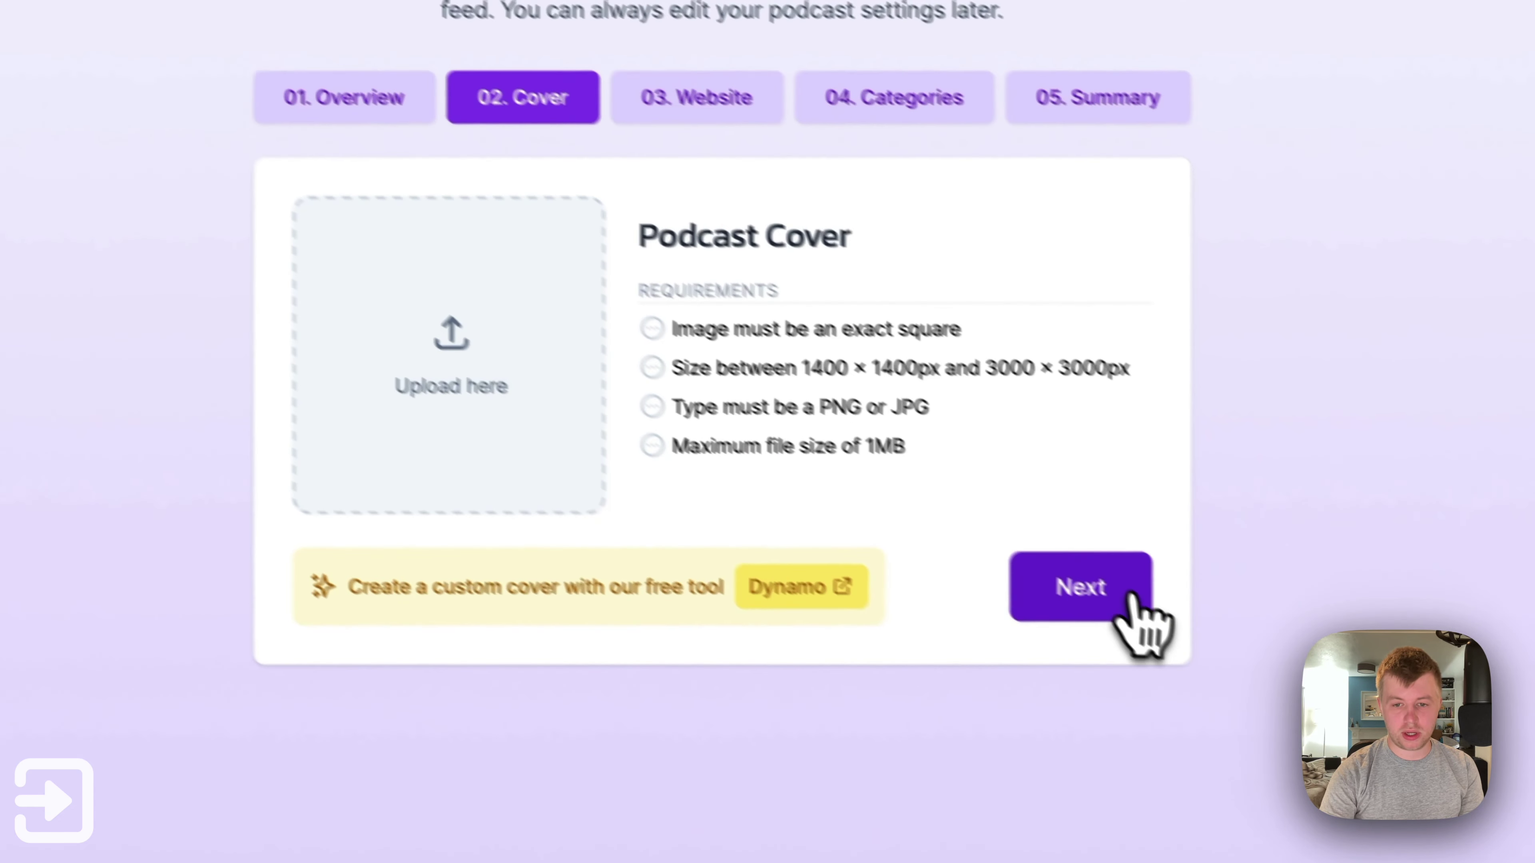
pyautogui.click(1133, 605)
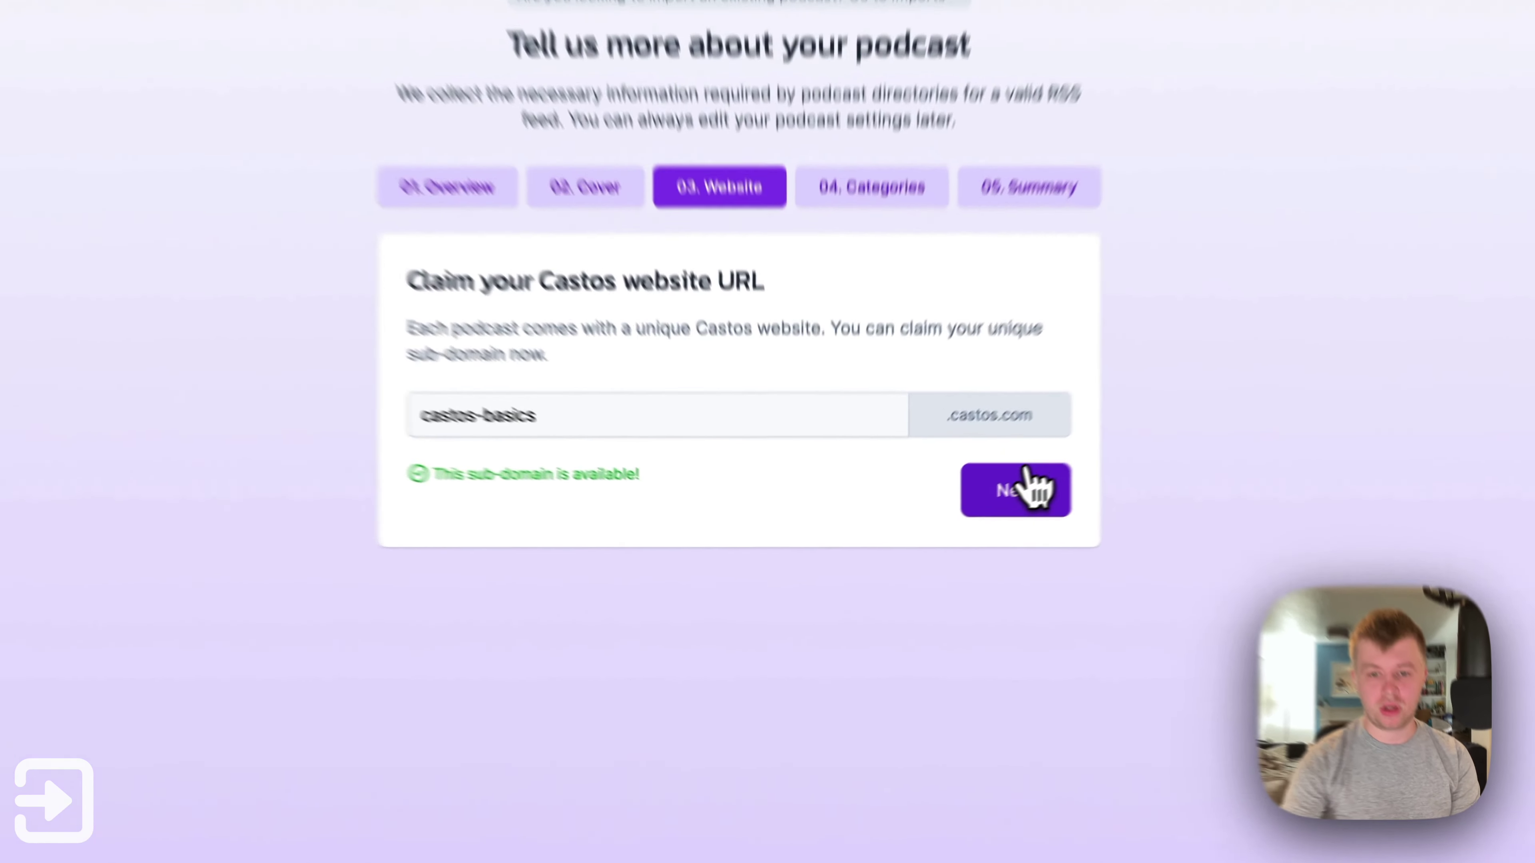
# Step: Set the new podcast's primary category to Technology with Podcasting as sub category
pyautogui.click(955, 513)
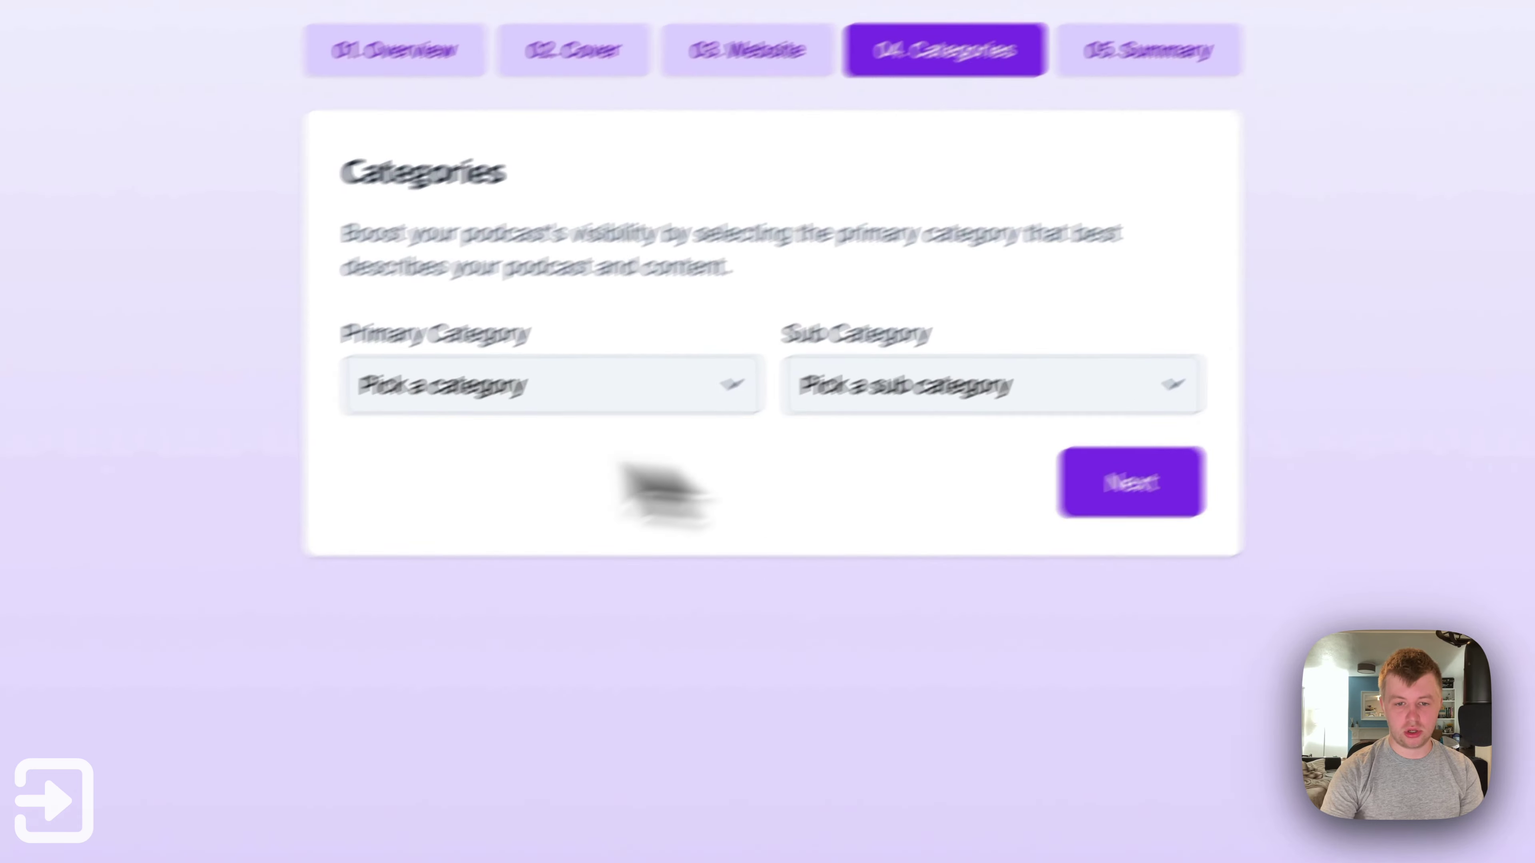
pyautogui.click(459, 411)
pyautogui.scroll(-3, 719, 562)
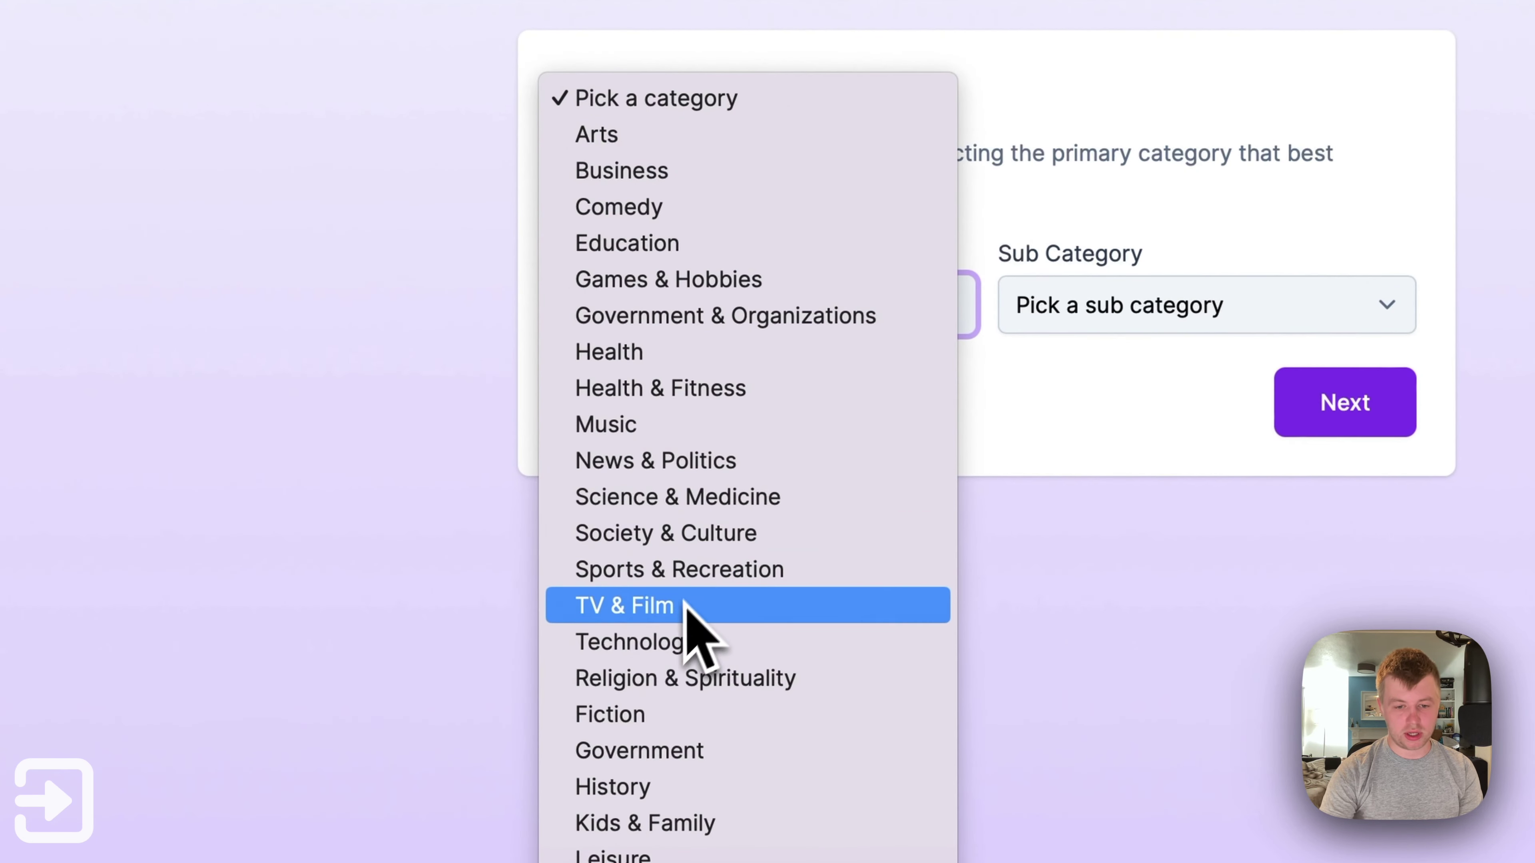
pyautogui.click(672, 642)
pyautogui.click(820, 396)
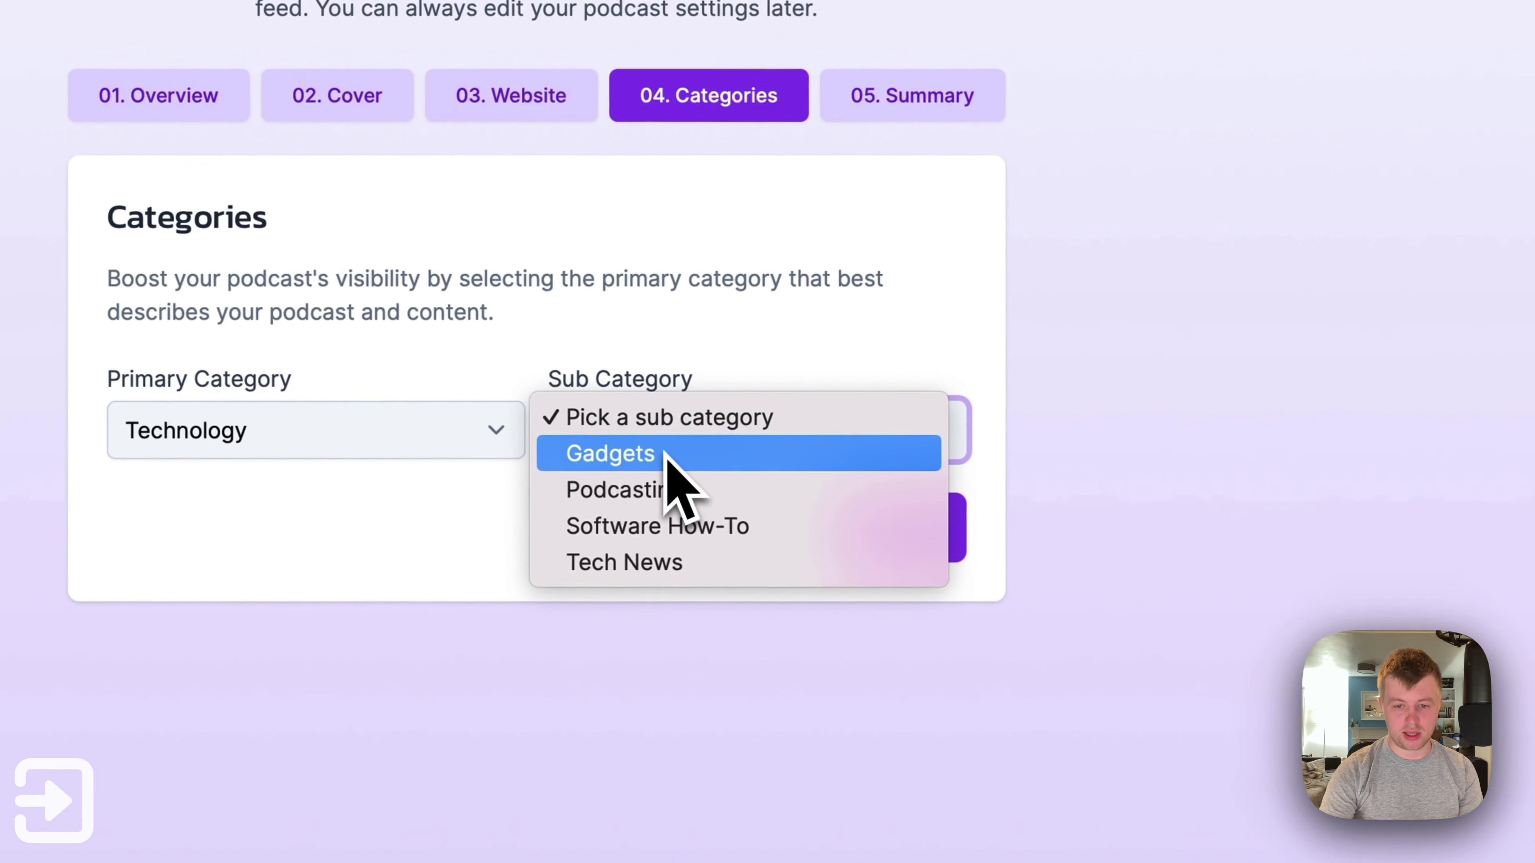
pyautogui.click(796, 459)
# Step: Choose the cyan microphone cover artwork on the Summary and create Castos Basics
pyautogui.click(826, 505)
pyautogui.scroll(-5, 833, 400)
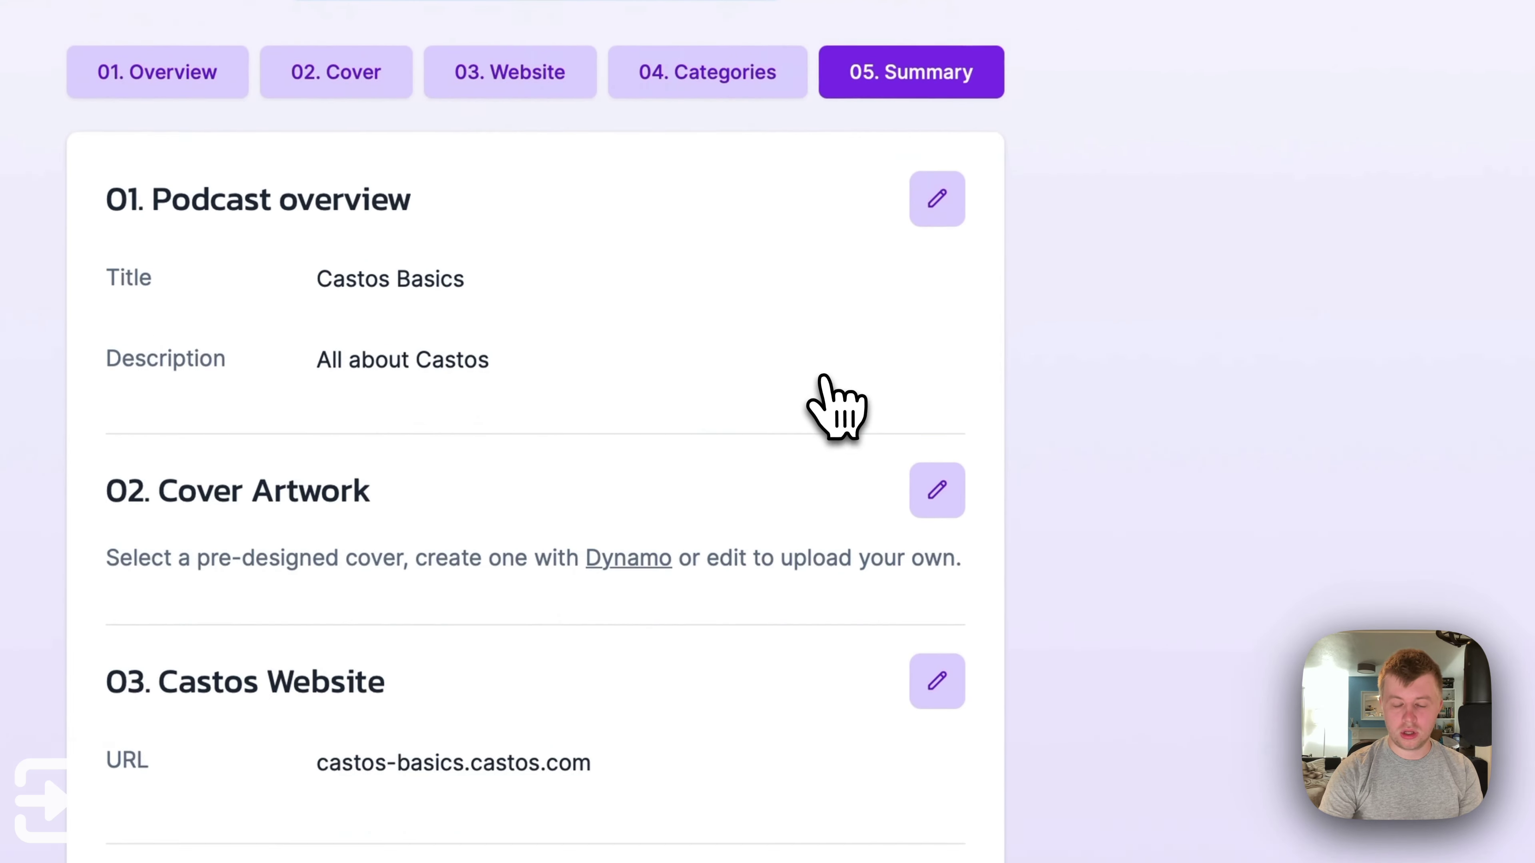
pyautogui.scroll(2, 495, 544)
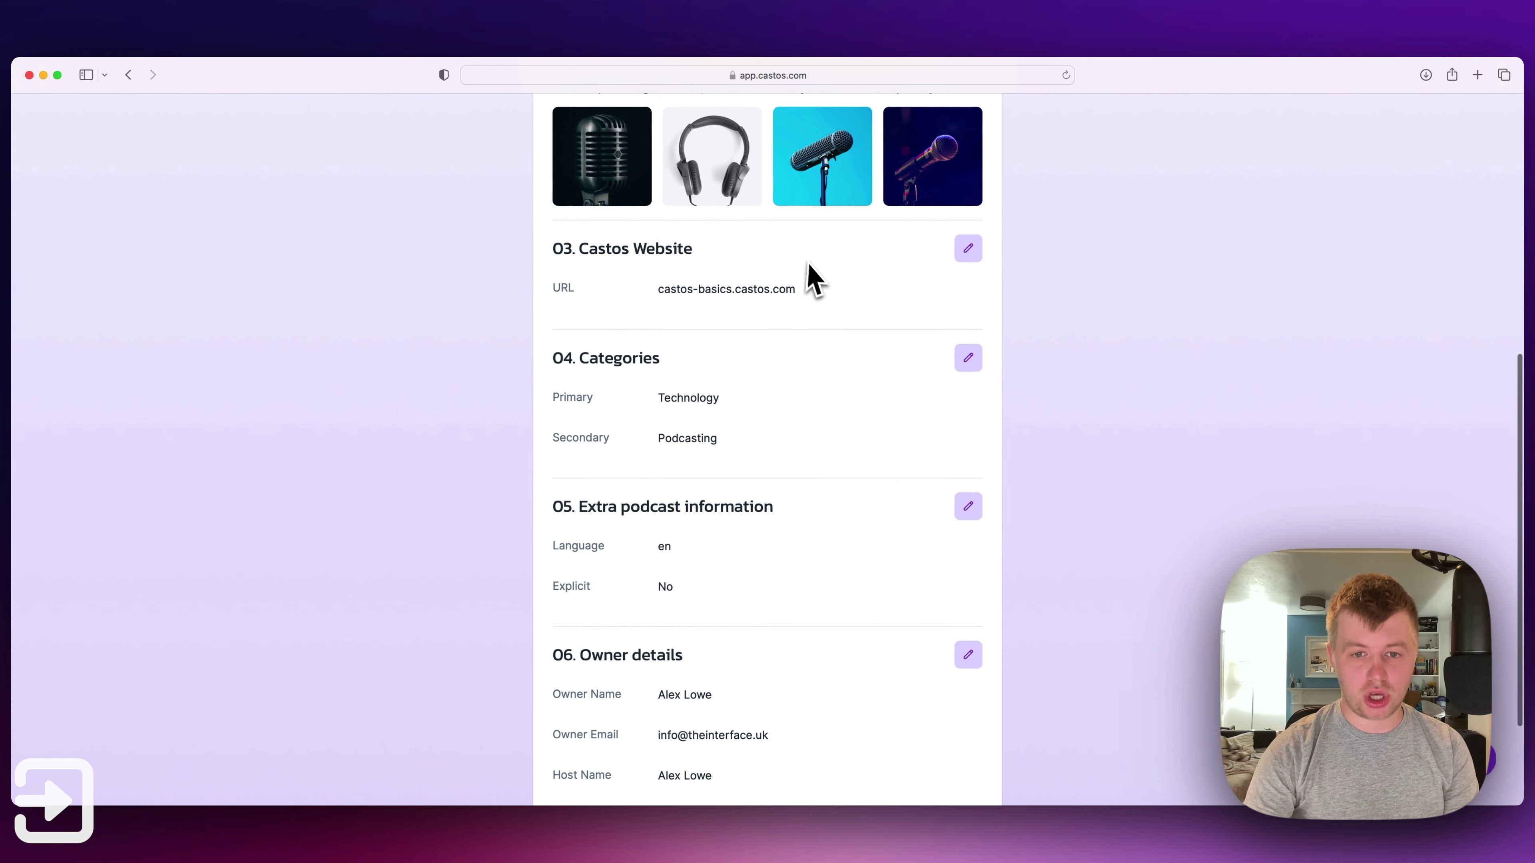
pyautogui.scroll(-2, 807, 266)
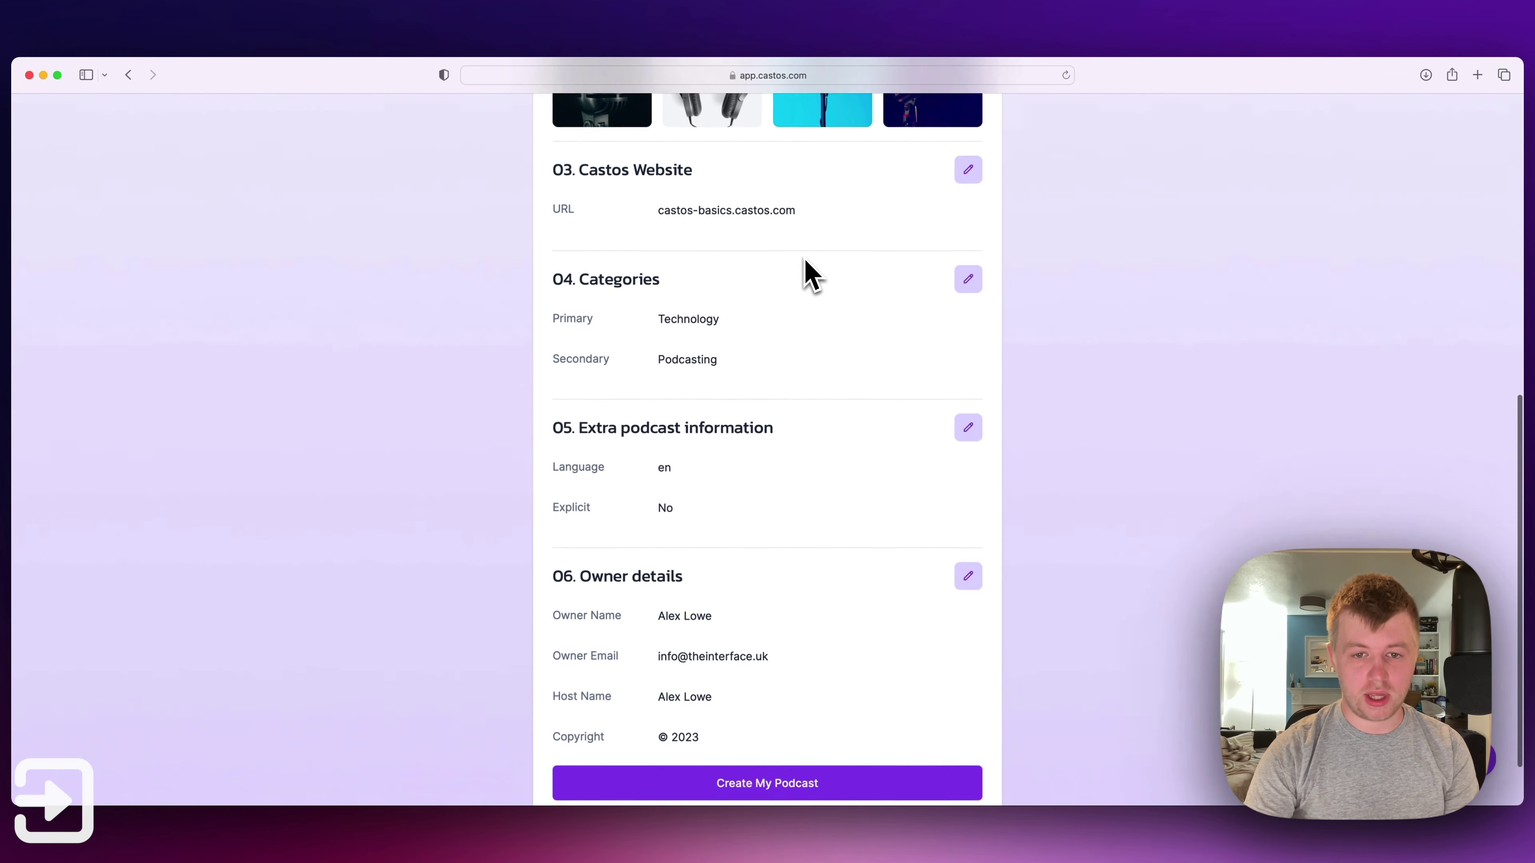
pyautogui.scroll(5, 788, 386)
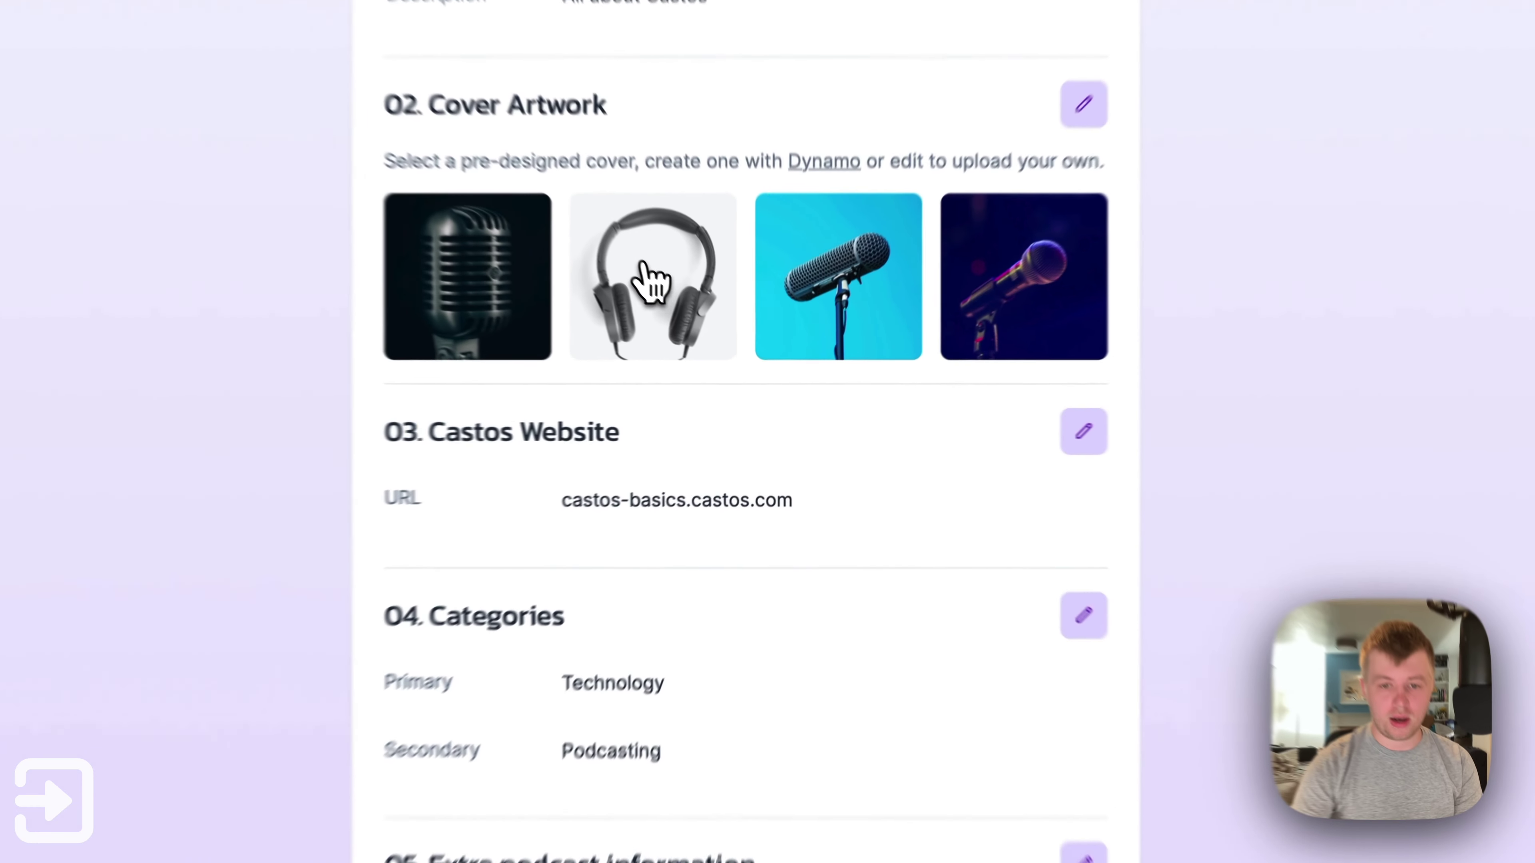
pyautogui.click(716, 342)
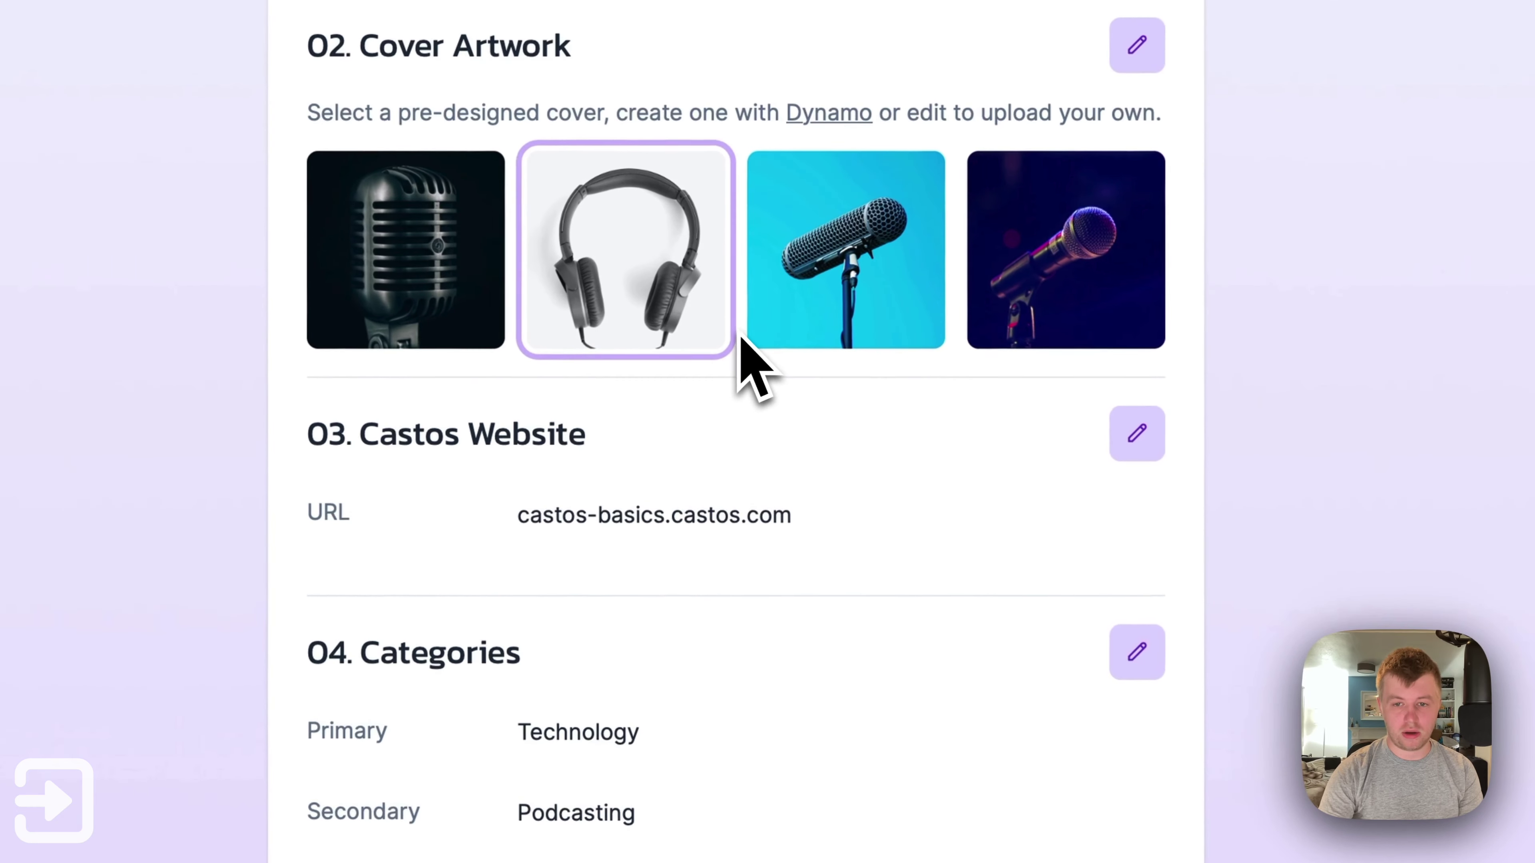
pyautogui.click(816, 343)
pyautogui.scroll(-10, 907, 363)
pyautogui.click(781, 728)
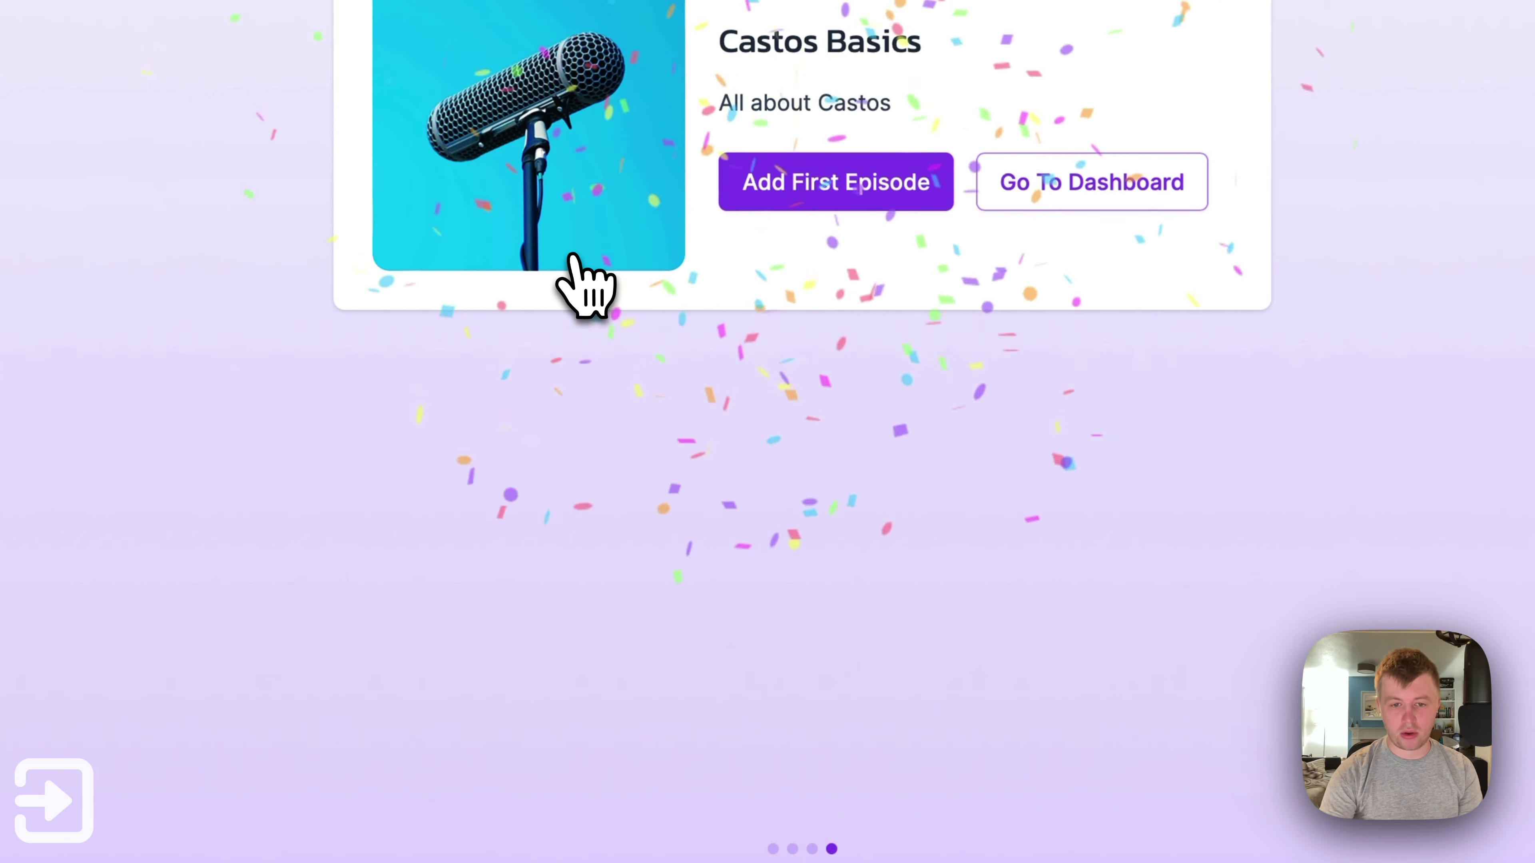
# Step: Open Castos Basics from the dashboard and check its Distribution and Settings tabs
pyautogui.click(1003, 199)
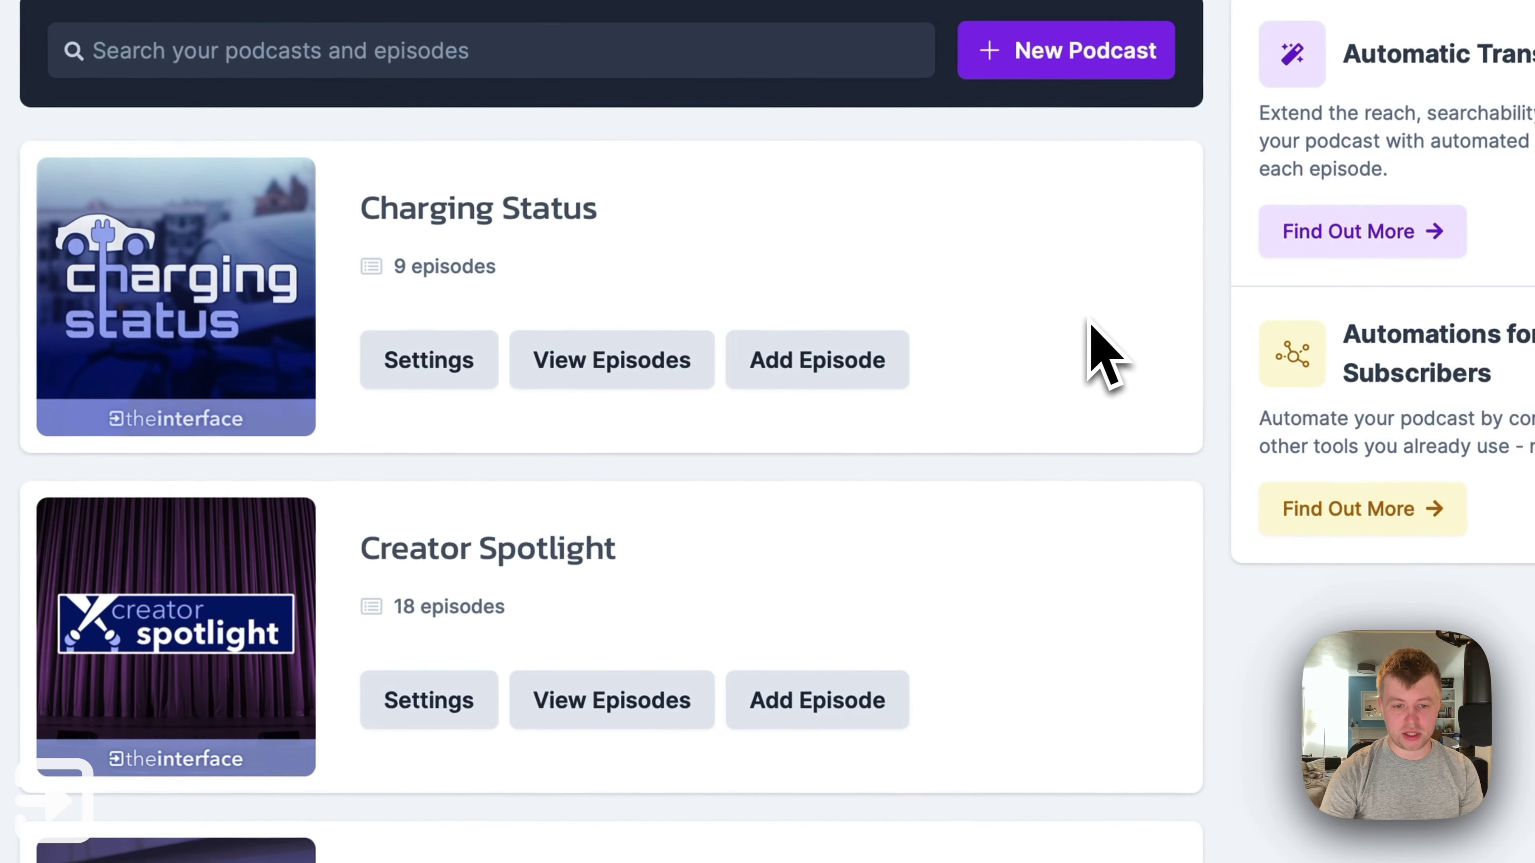
pyautogui.scroll(-10, 1021, 242)
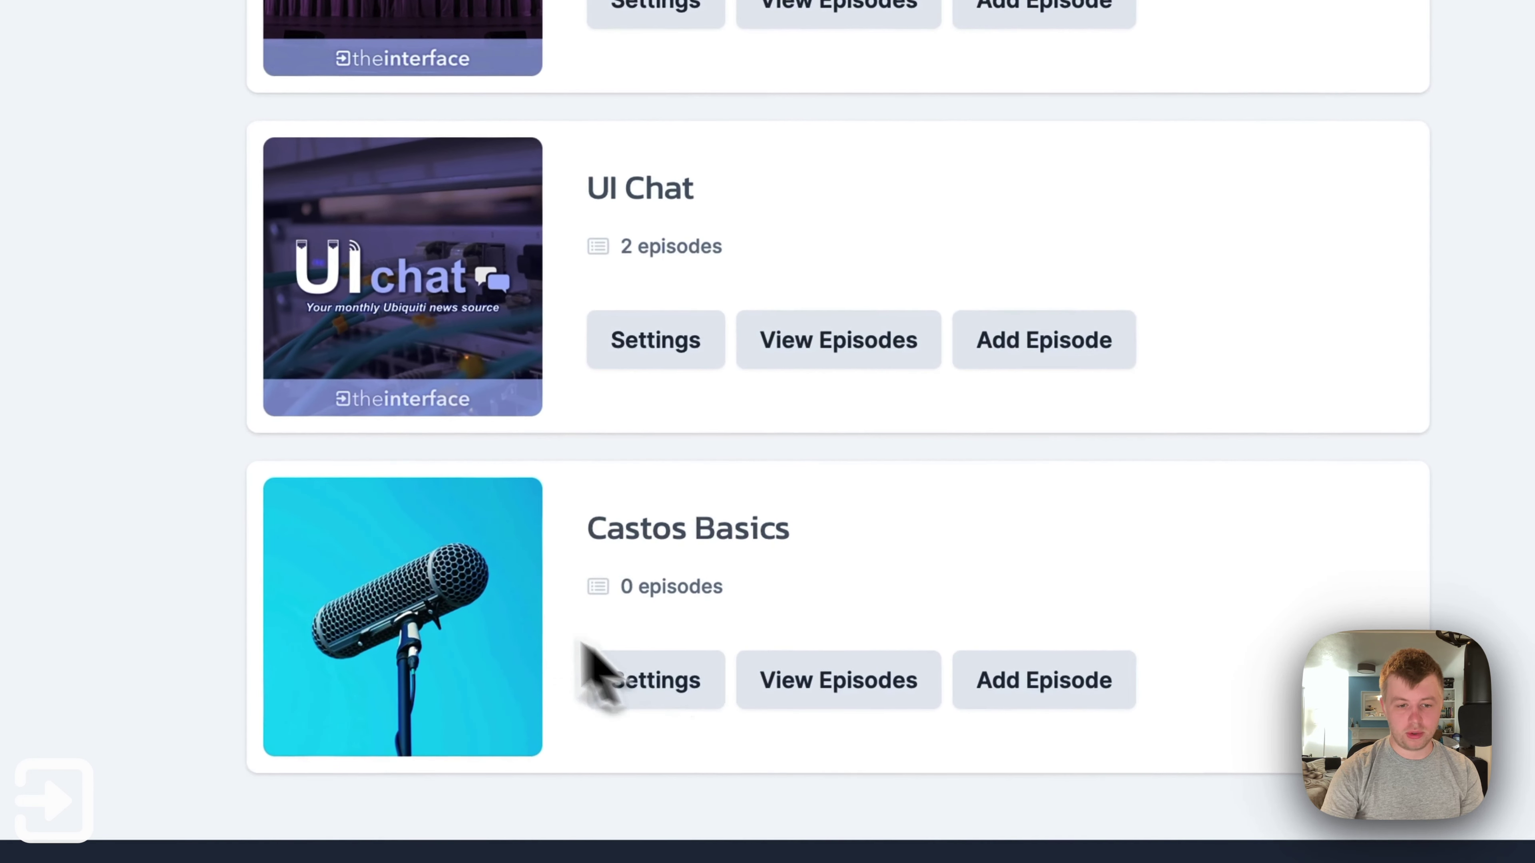
pyautogui.click(725, 527)
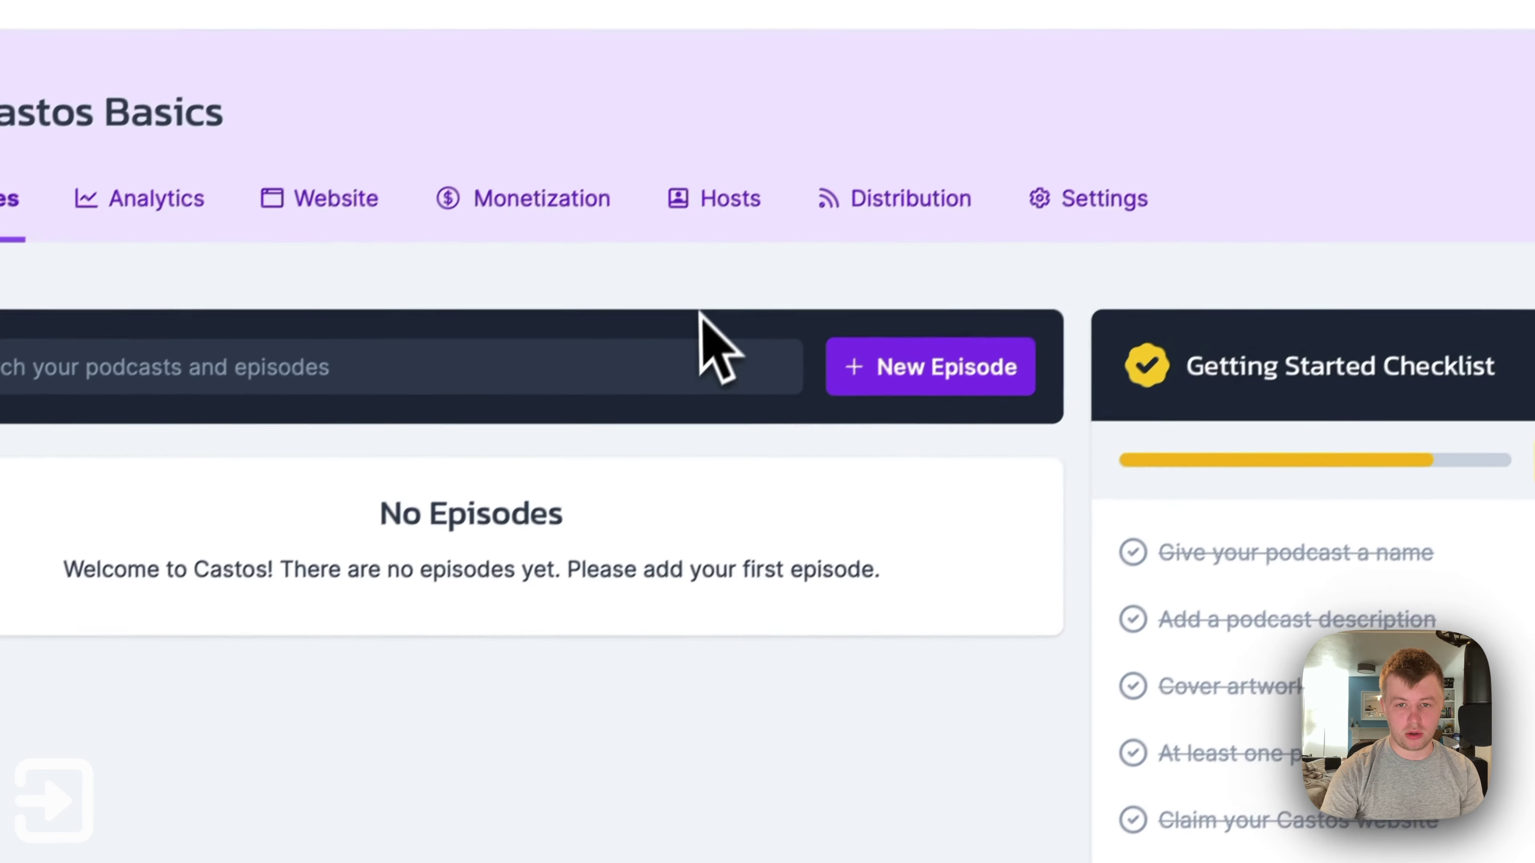
pyautogui.click(879, 232)
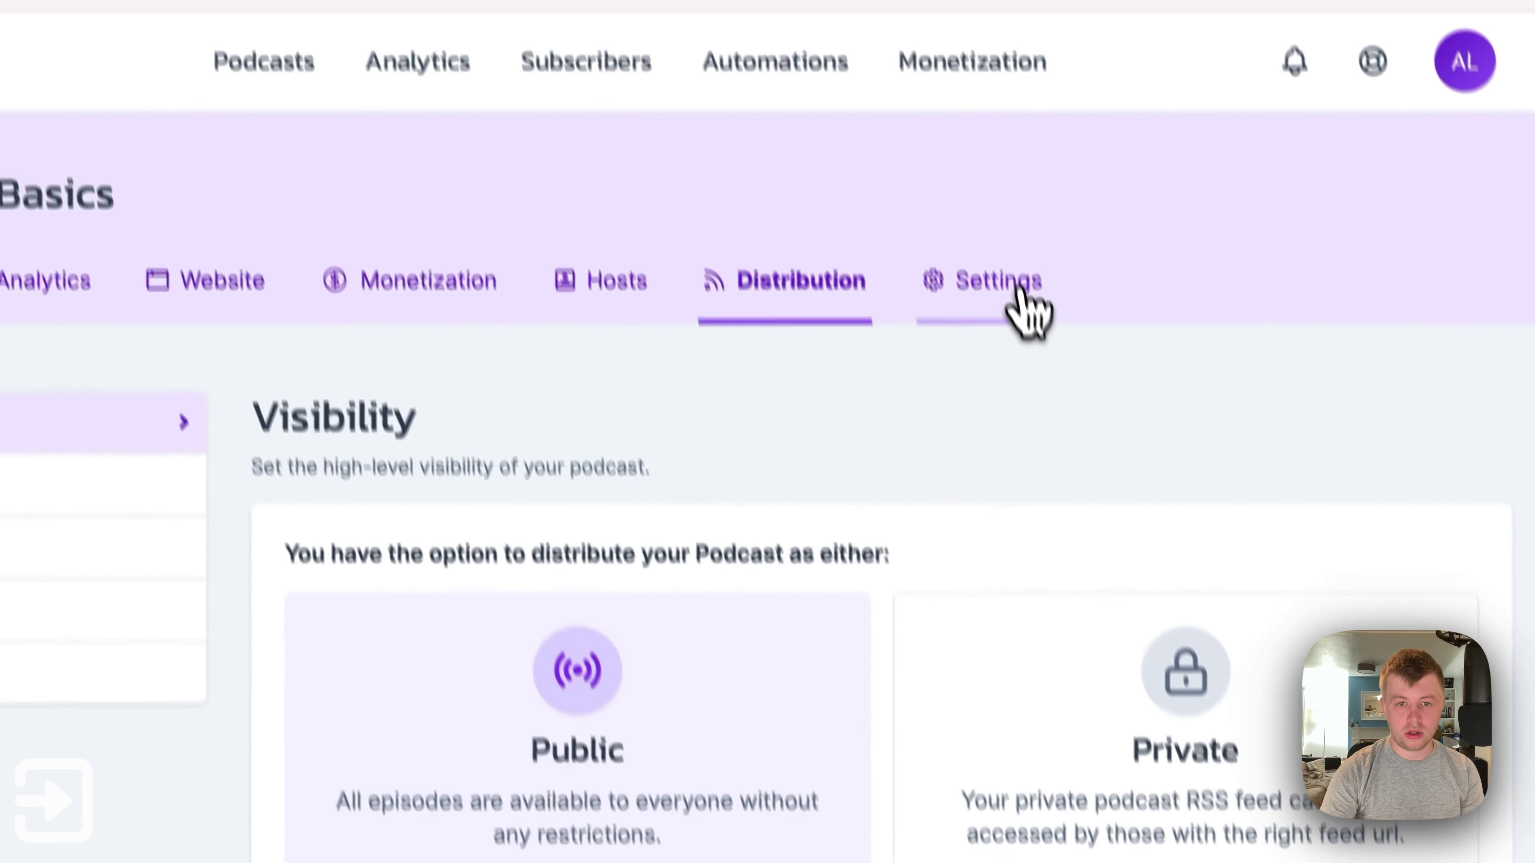
pyautogui.click(1085, 219)
# Step: From the Website tab, view the Castos Basics site and its Subscribe page, then close the preview
pyautogui.click(233, 354)
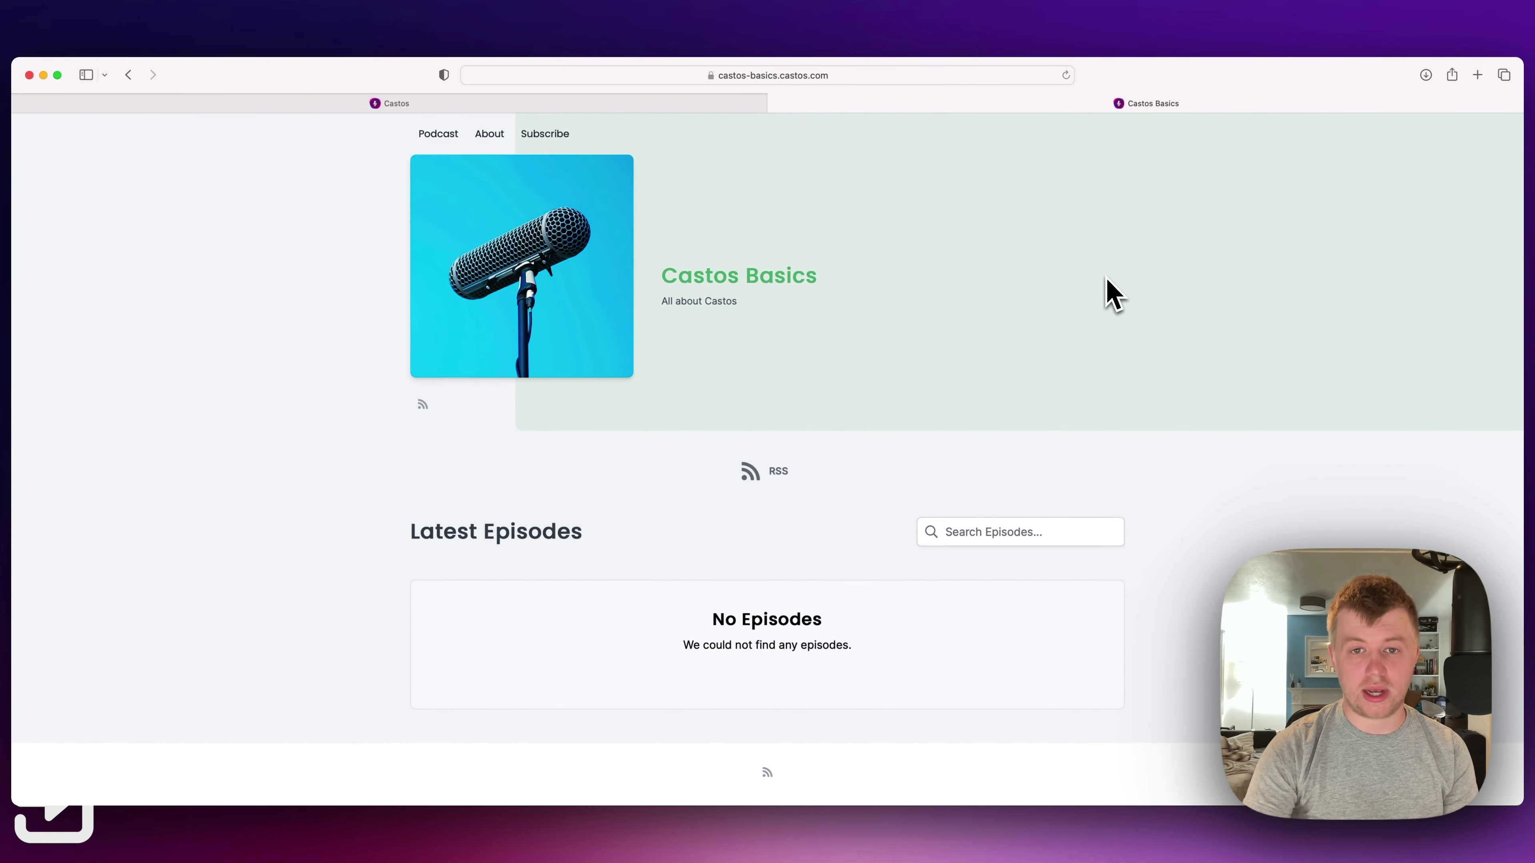
pyautogui.scroll(-2, 1109, 293)
pyautogui.scroll(2, 1105, 292)
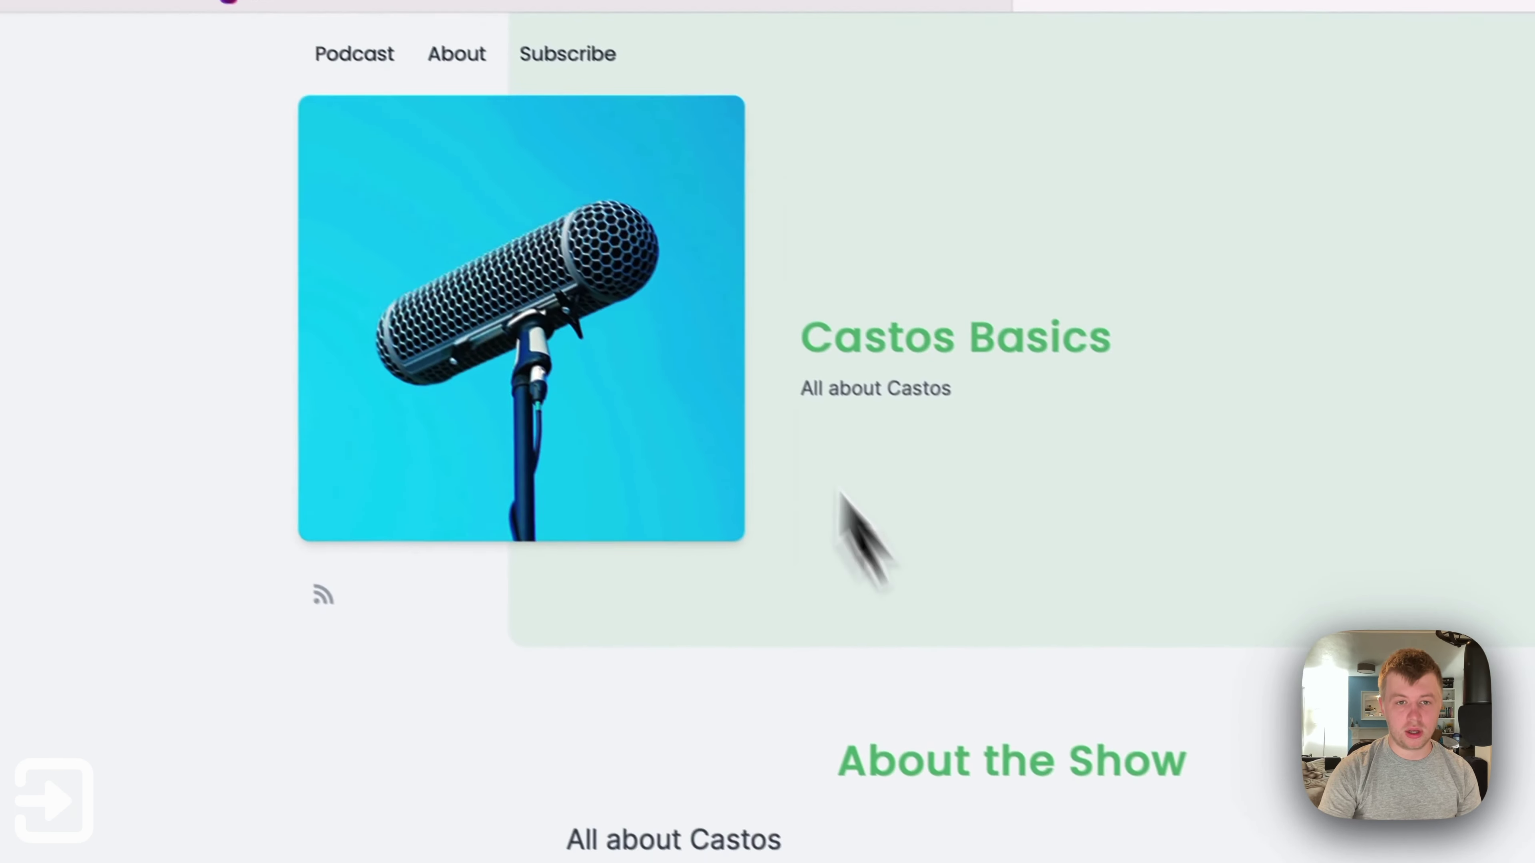
pyautogui.click(631, 130)
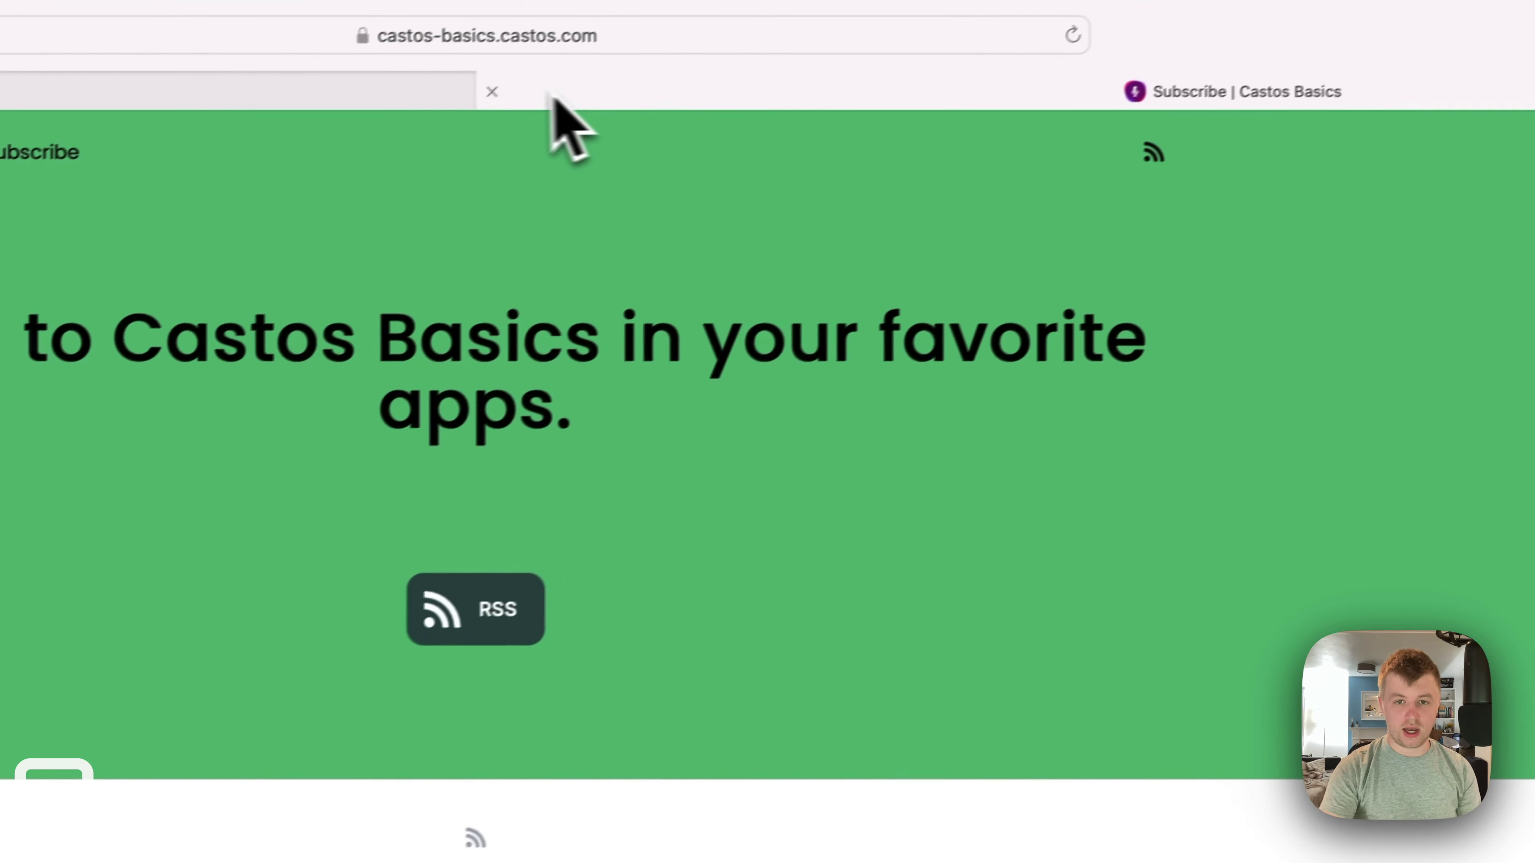
pyautogui.click(460, 103)
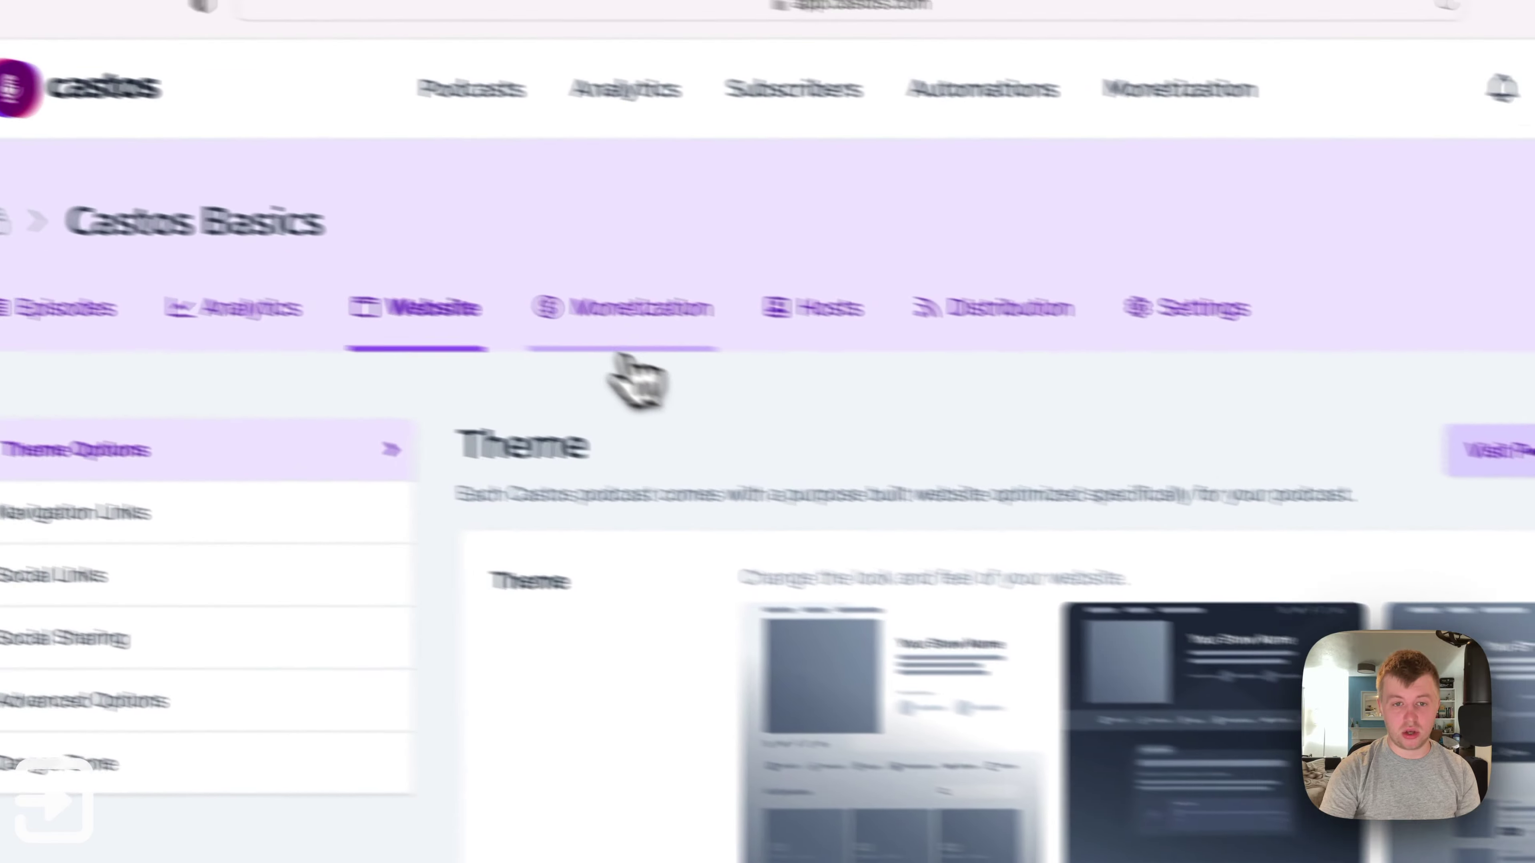
# Step: View the Monetization tab and the Castos Commerce setup, then go to Analytics
pyautogui.click(66, 207)
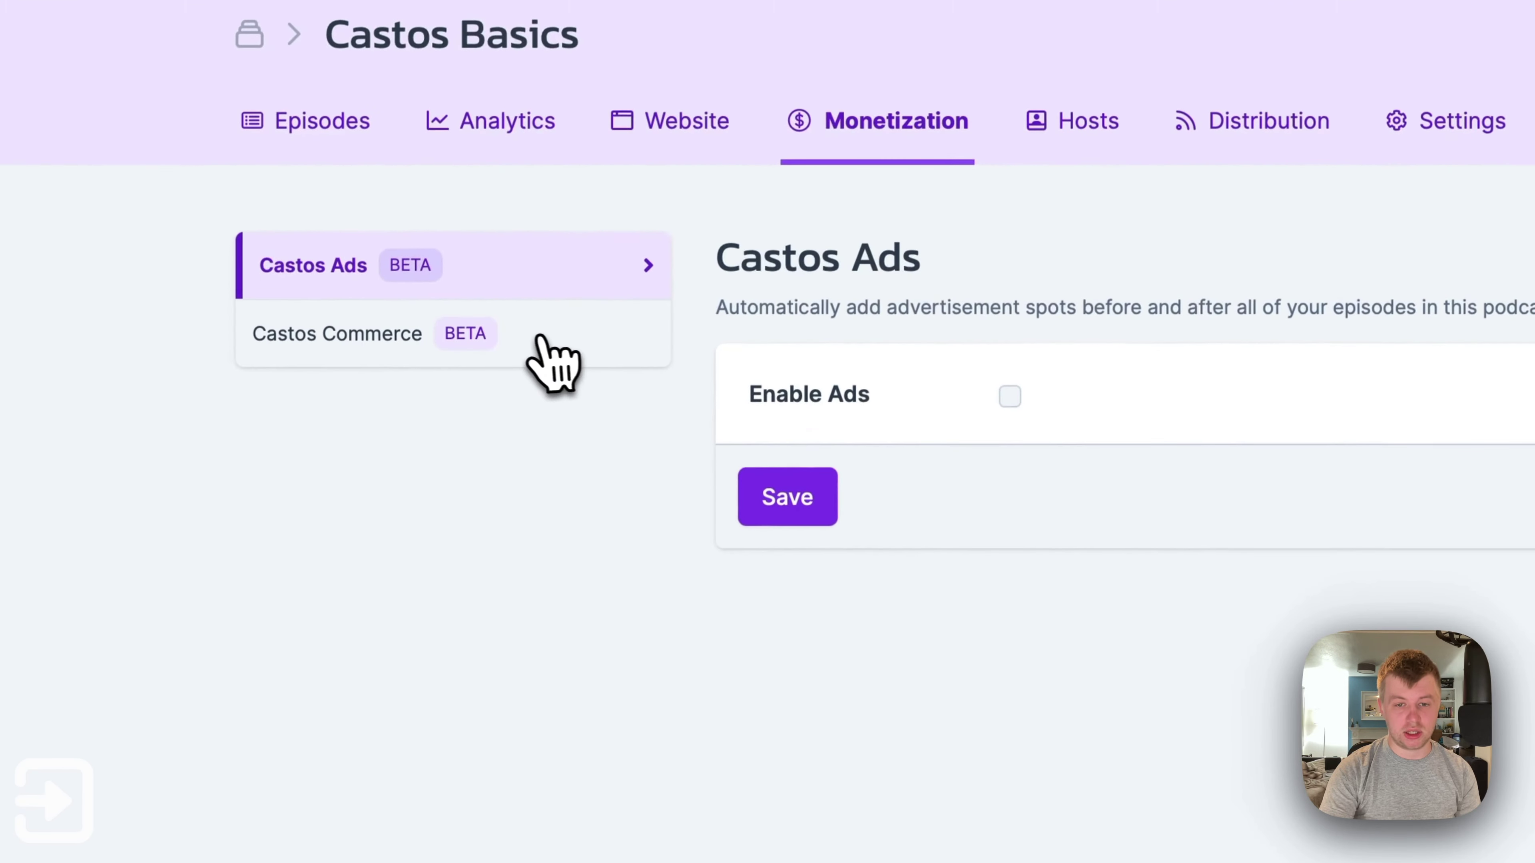
pyautogui.click(530, 356)
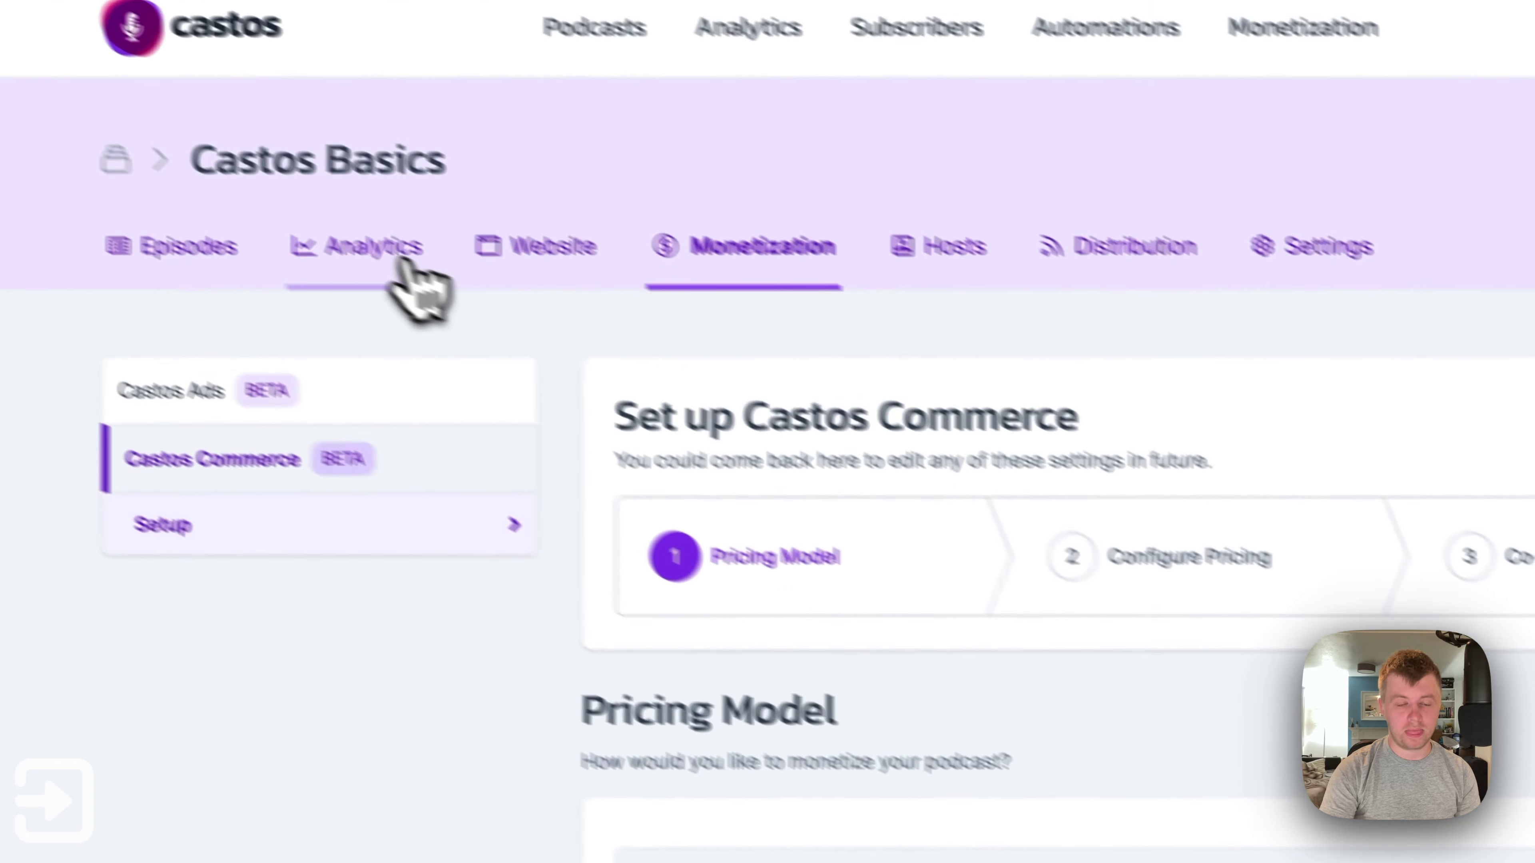
pyautogui.click(404, 261)
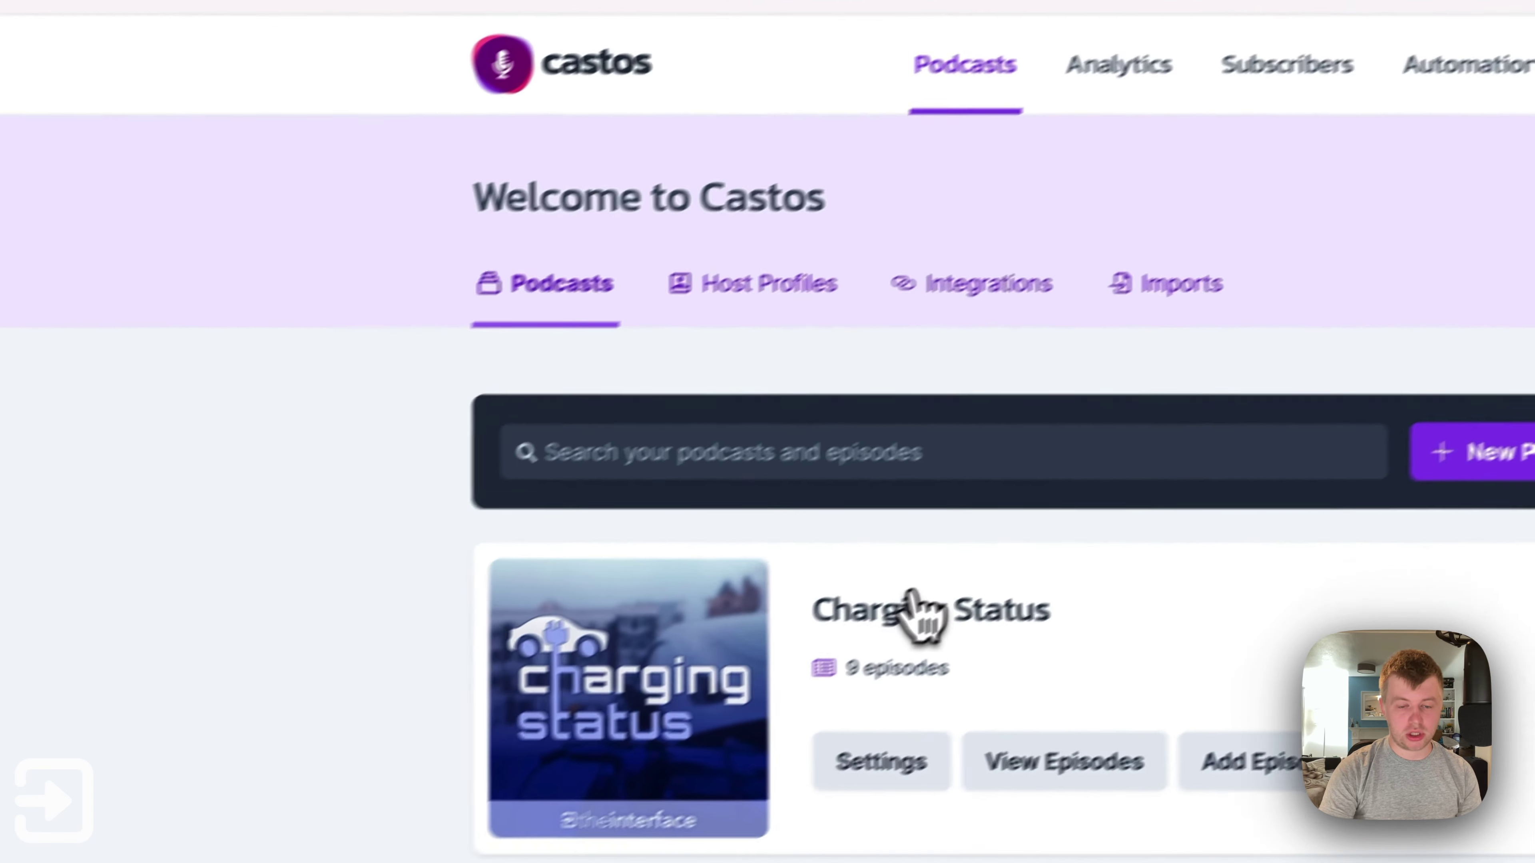
# Step: Open Charging Status listener analytics and view its top episodes and listening methods
pyautogui.click(779, 688)
pyautogui.click(749, 251)
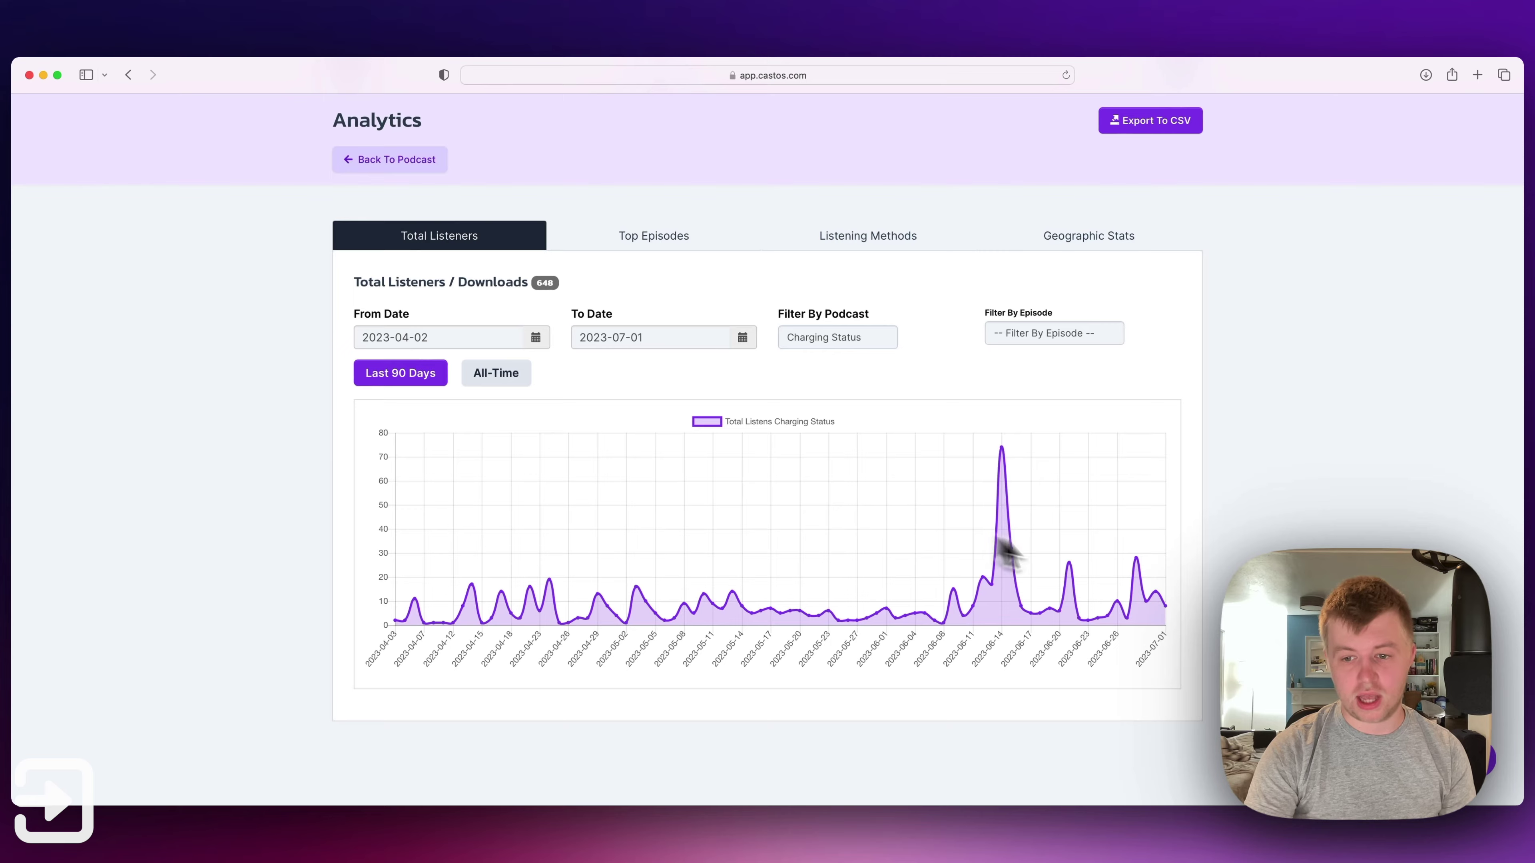
pyautogui.click(653, 235)
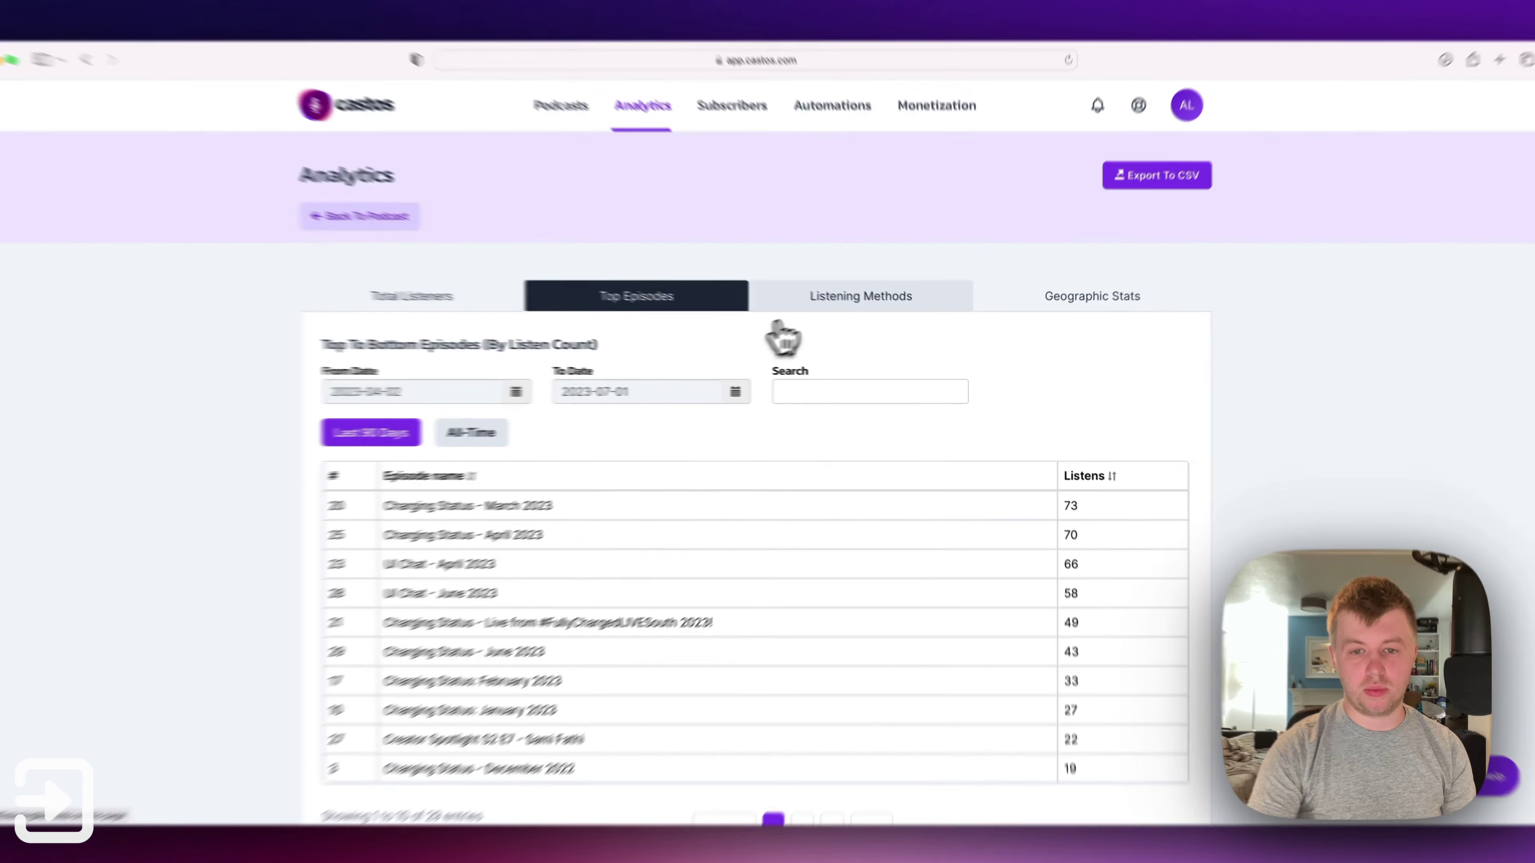
pyautogui.click(779, 305)
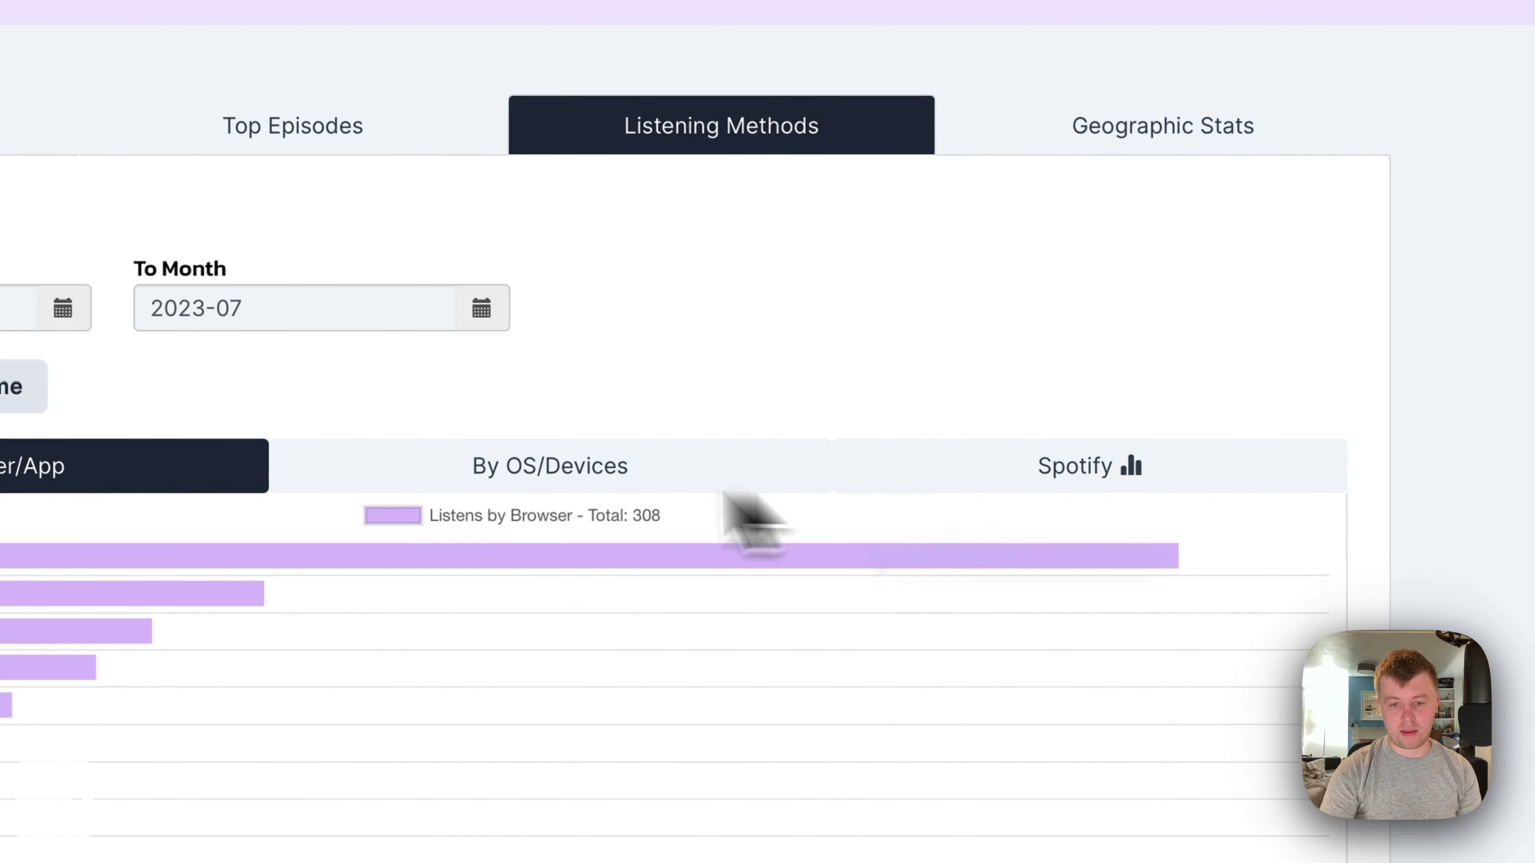
# Step: Show total listens across all podcasts and check the To Date calendar without changing it
pyautogui.click(1020, 487)
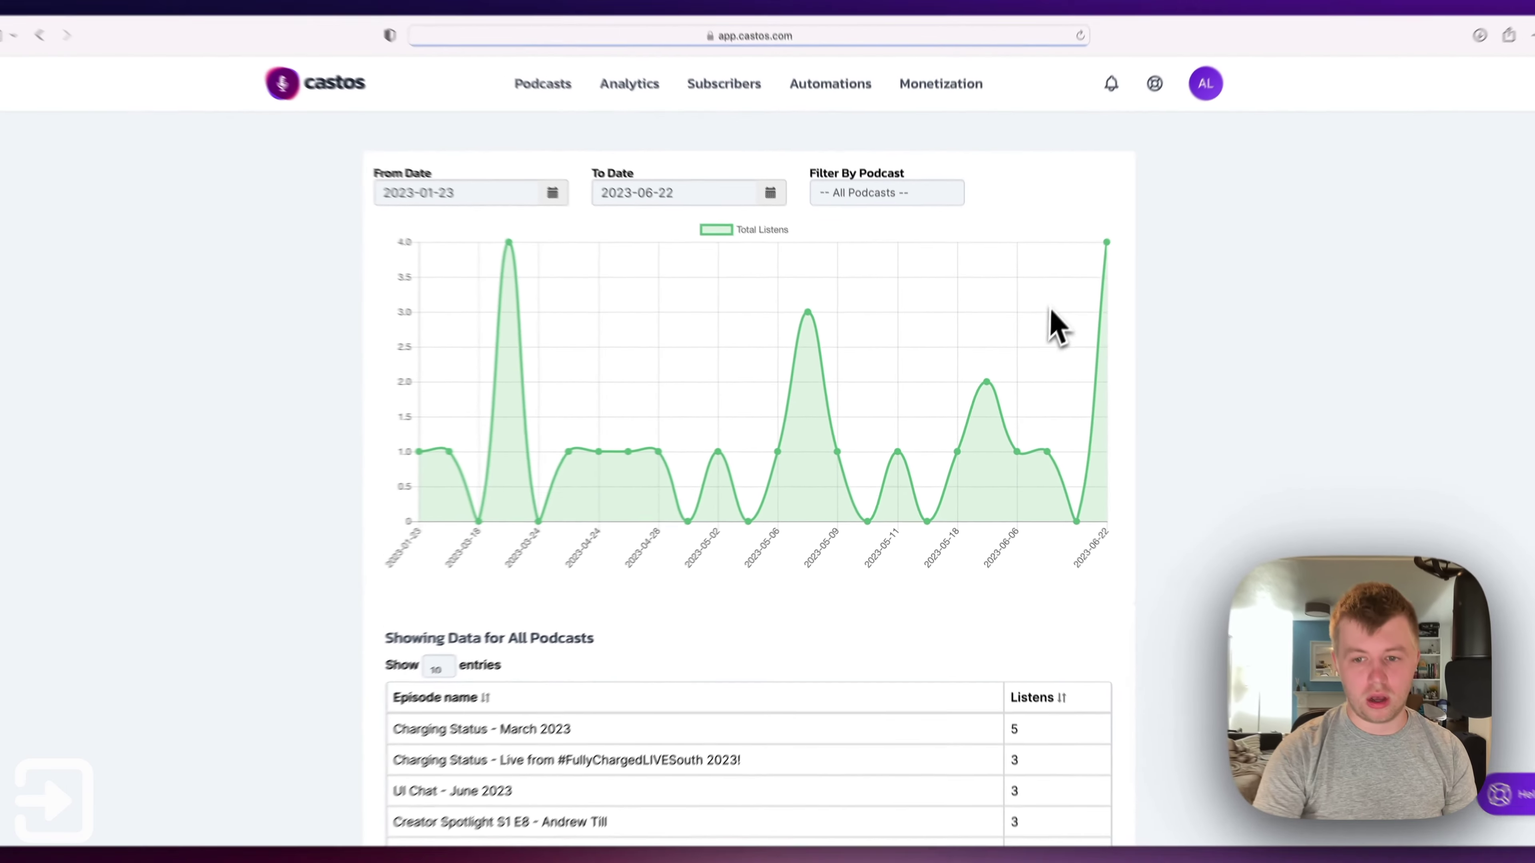
pyautogui.moveTo(1109, 254)
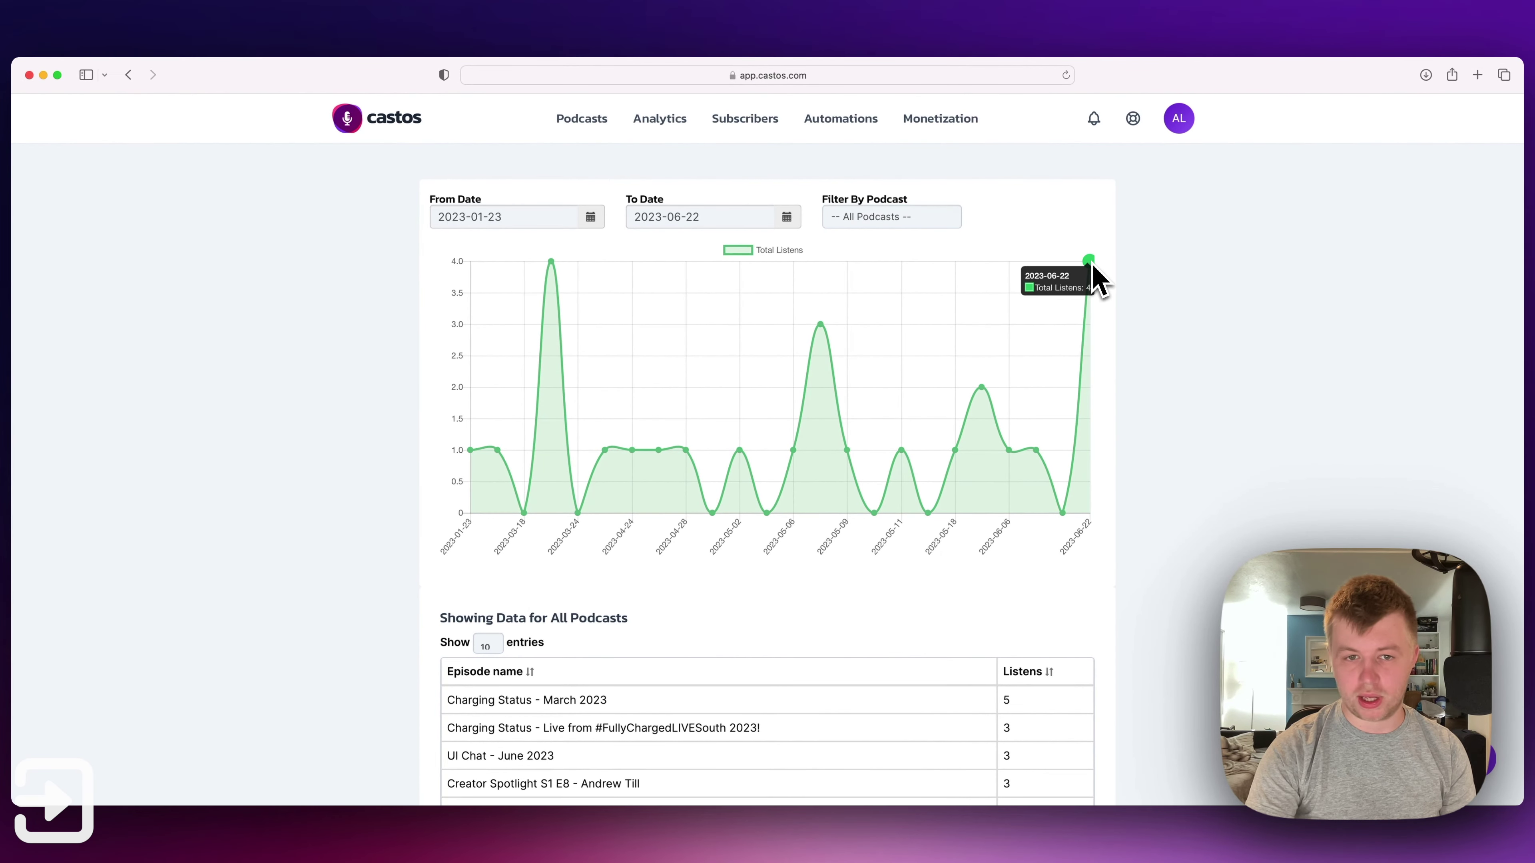
pyautogui.click(787, 217)
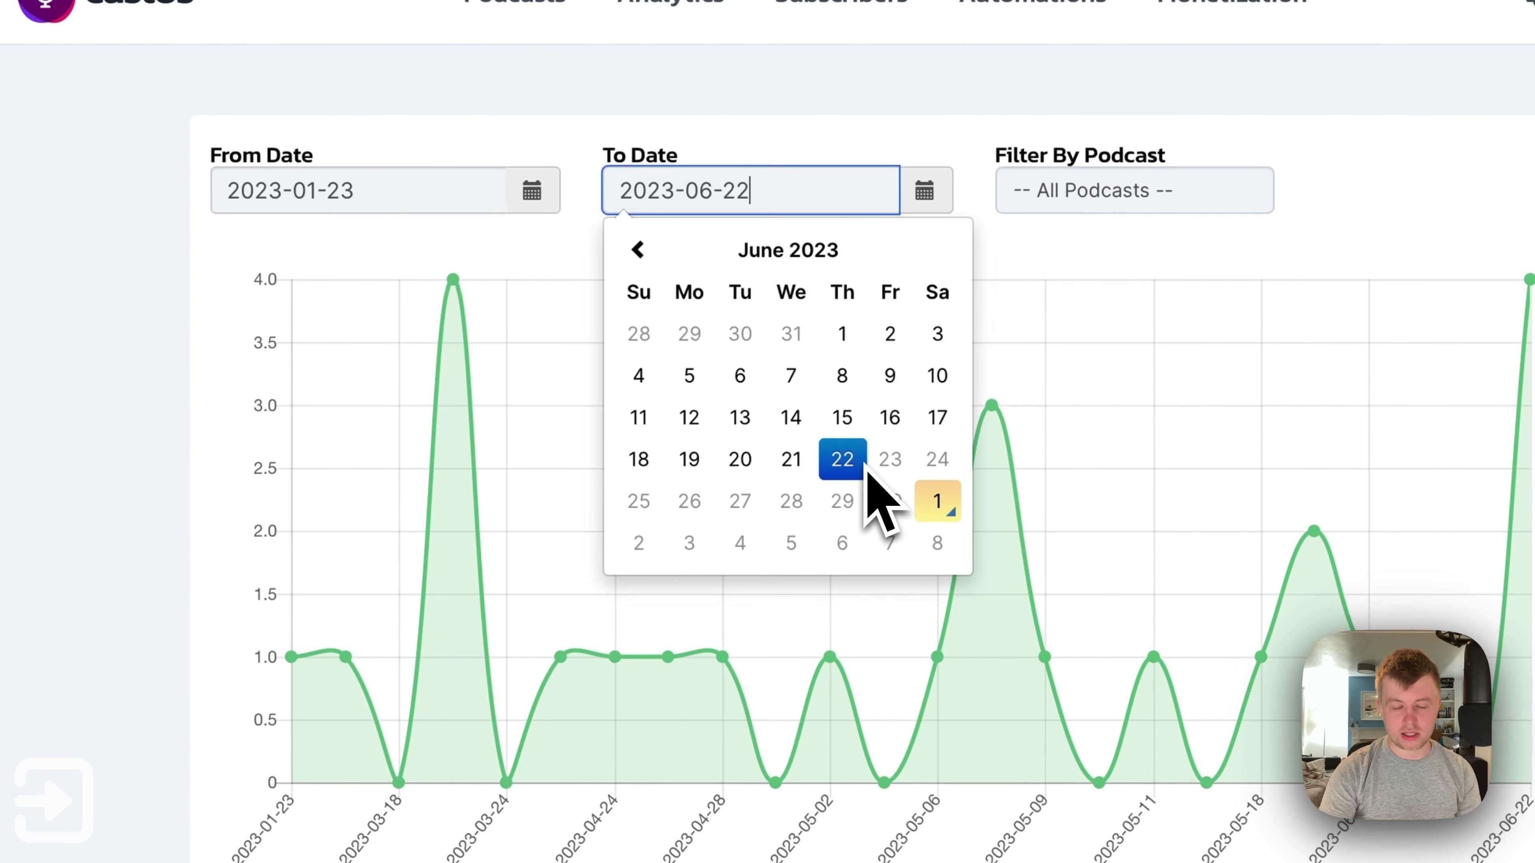
pyautogui.click(540, 229)
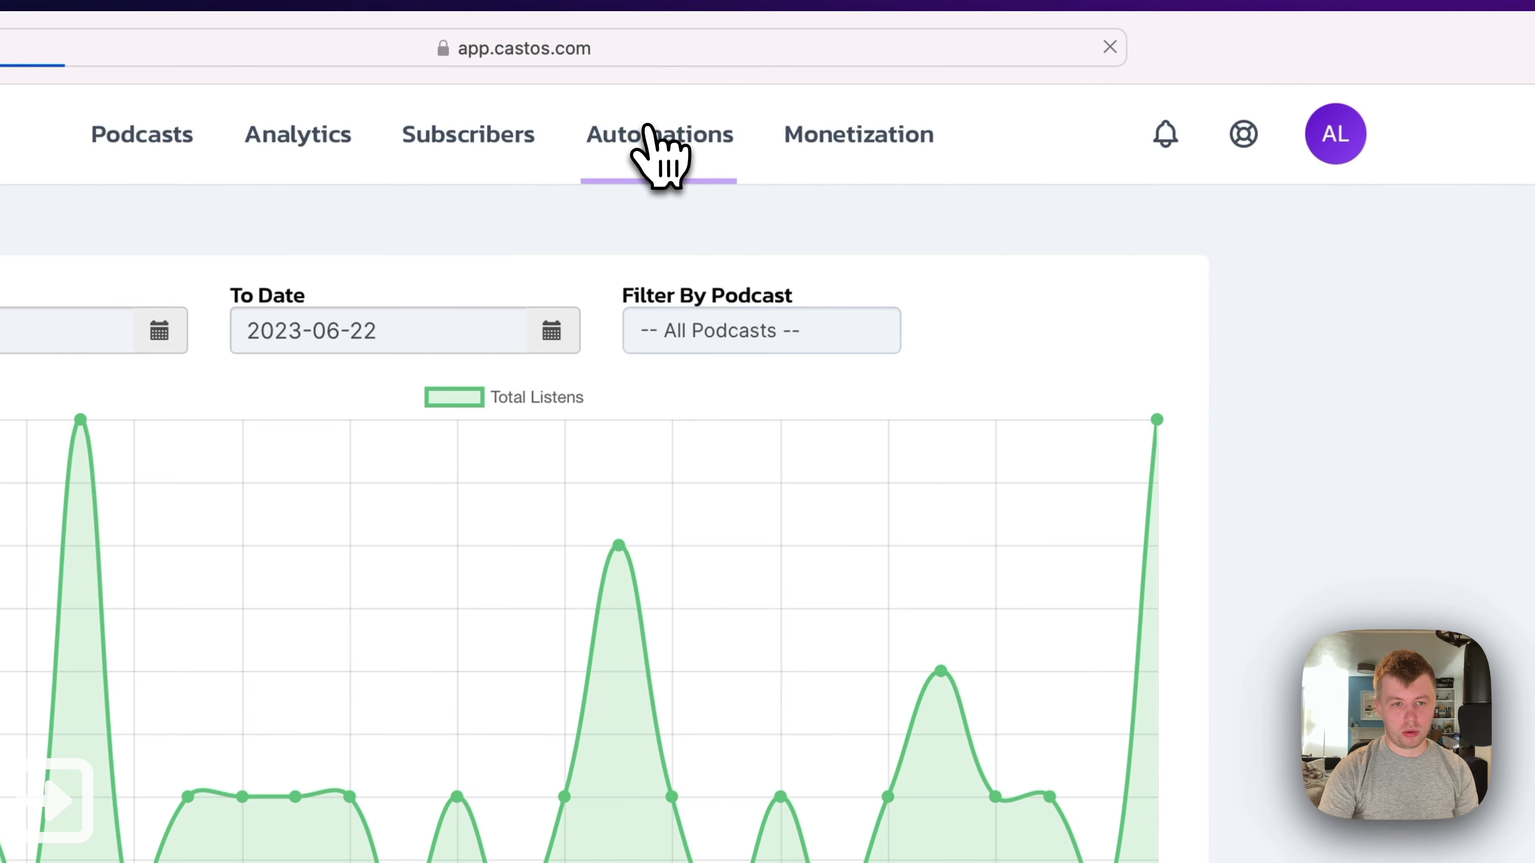
# Step: View the Automations page, then the Private Subscribers page
pyautogui.click(1030, 3)
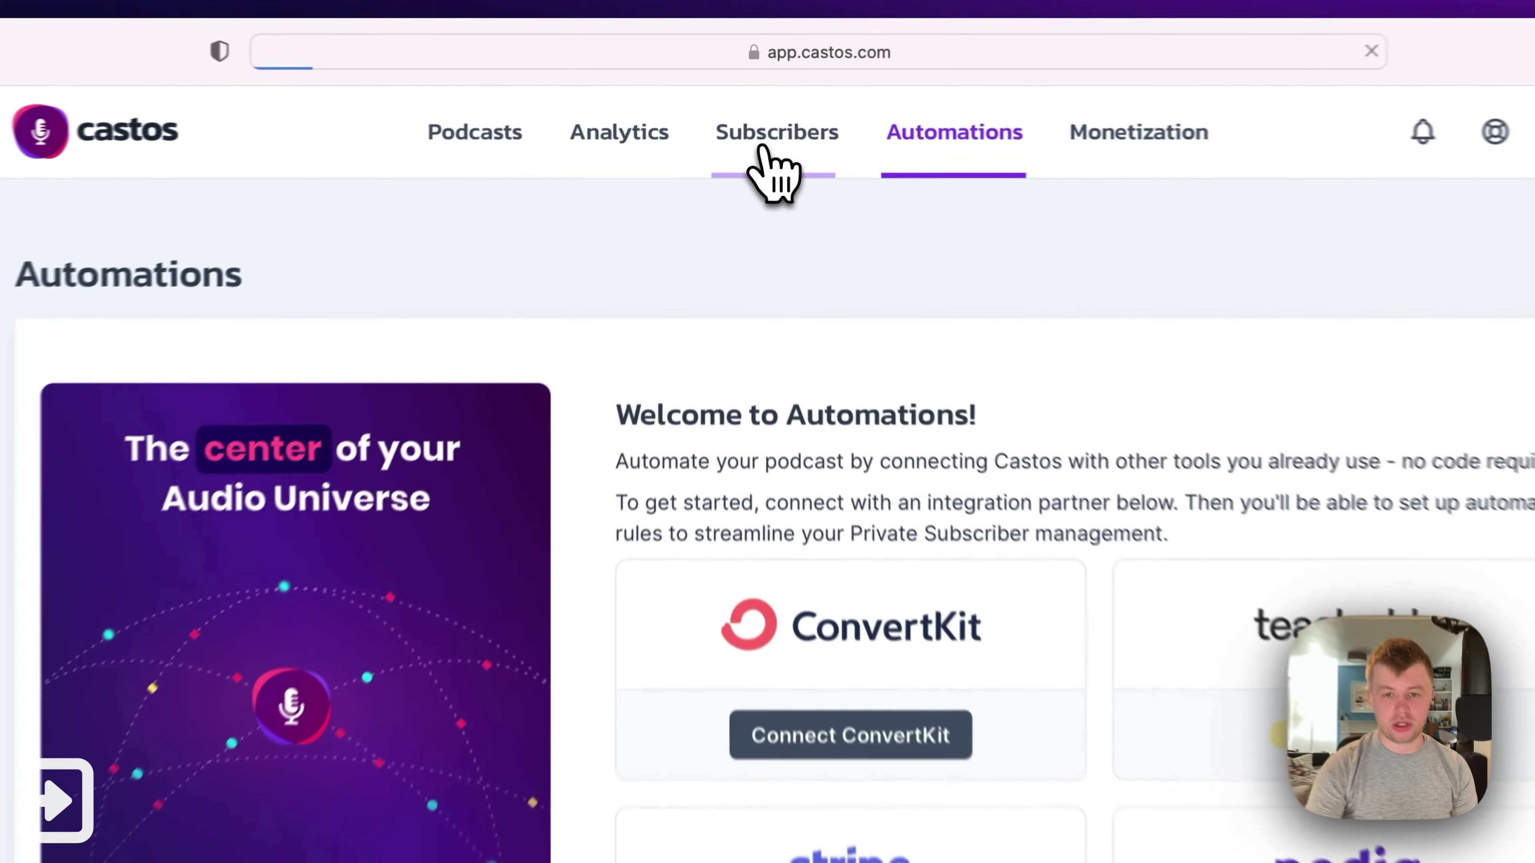
pyautogui.click(738, 128)
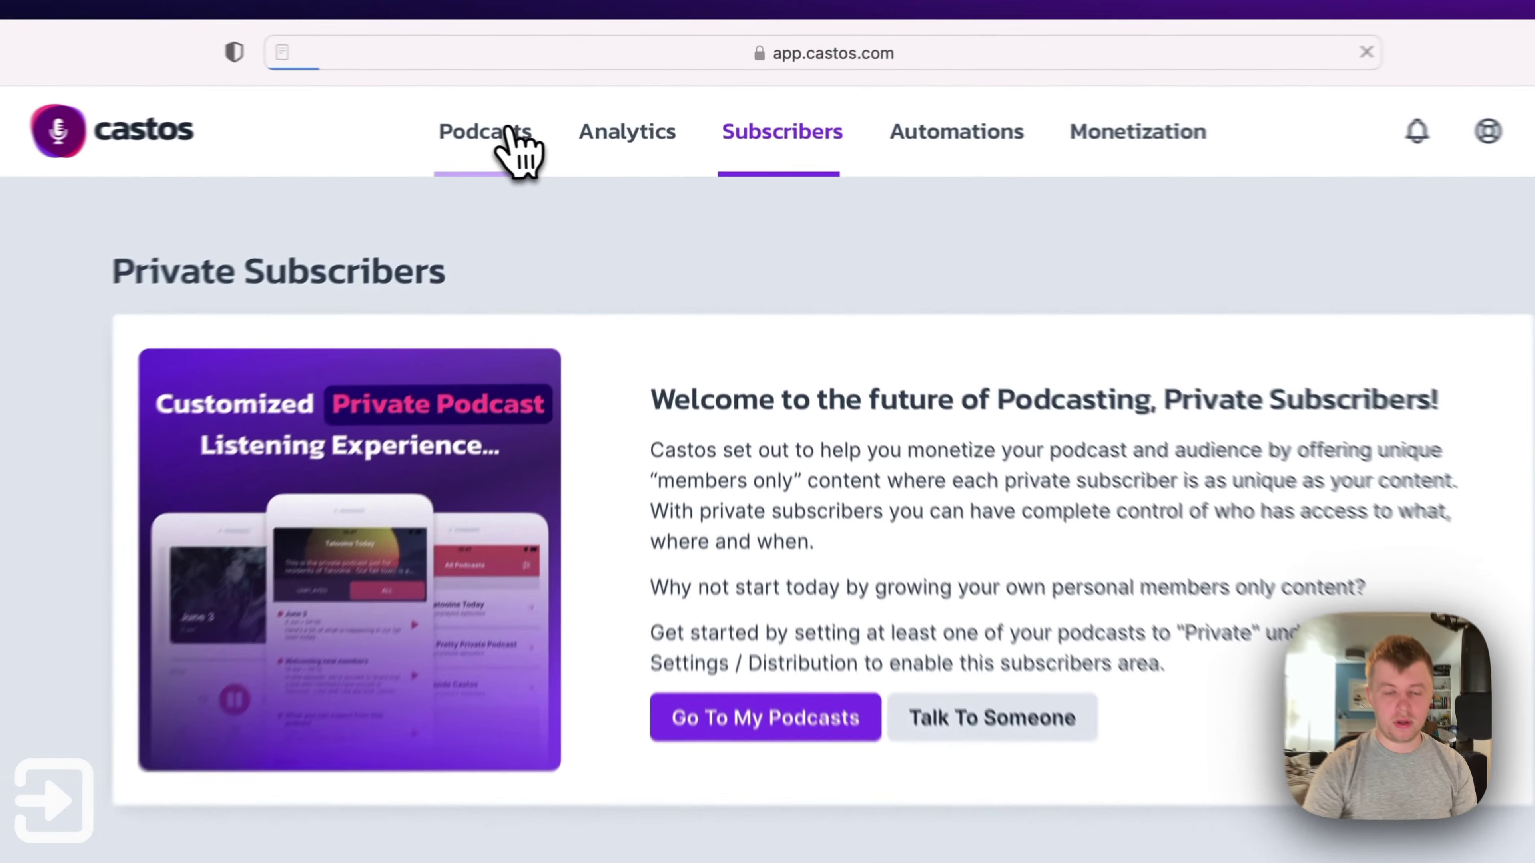
# Step: View the Integrations overview, then the YouTube Republishing, Castos Productions and Cover Image Generator pages
pyautogui.click(584, 120)
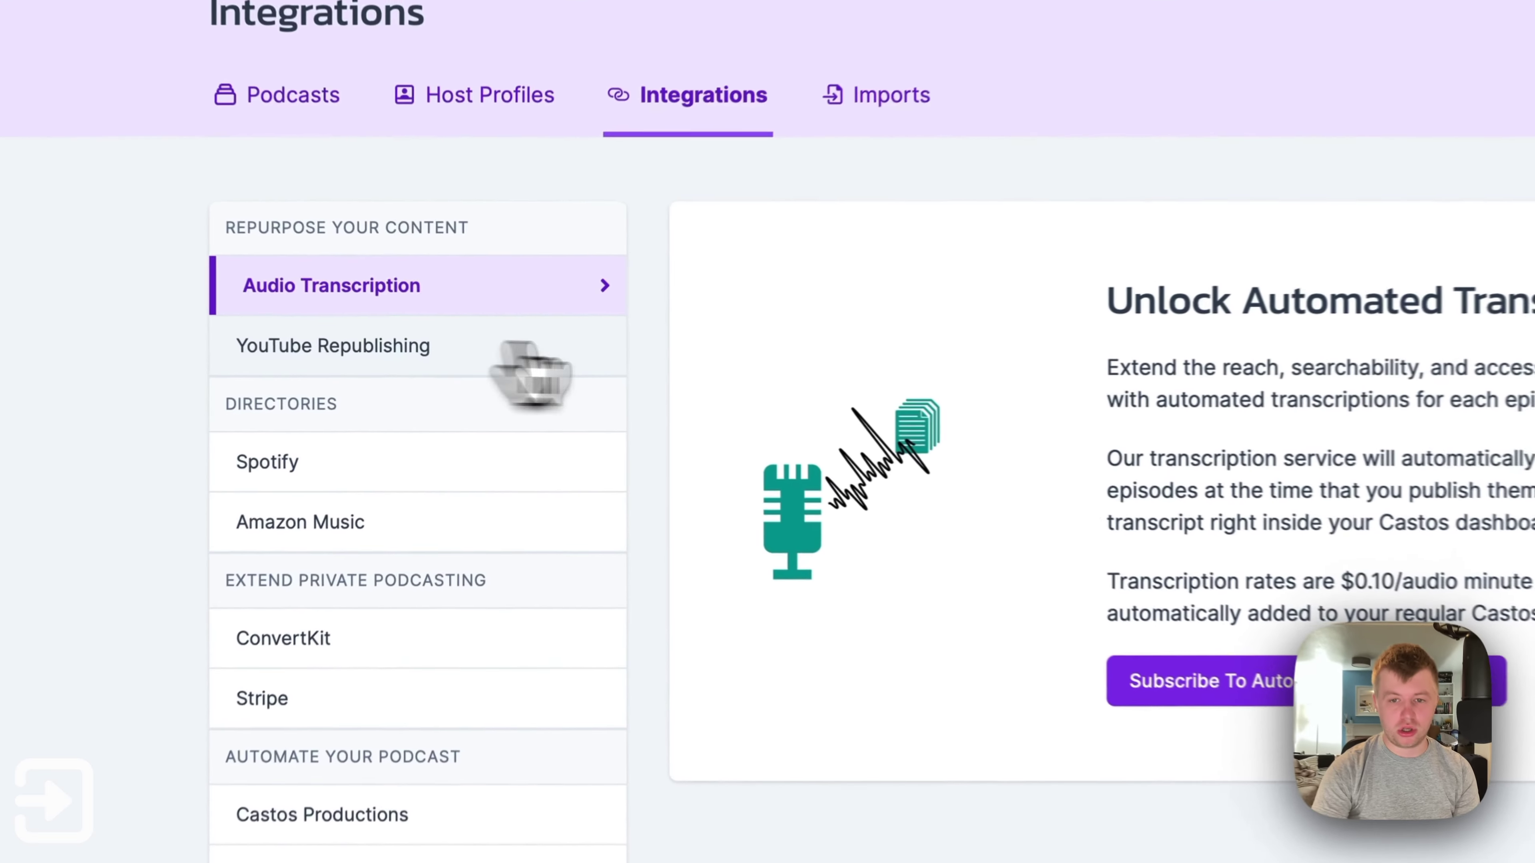
pyautogui.click(483, 363)
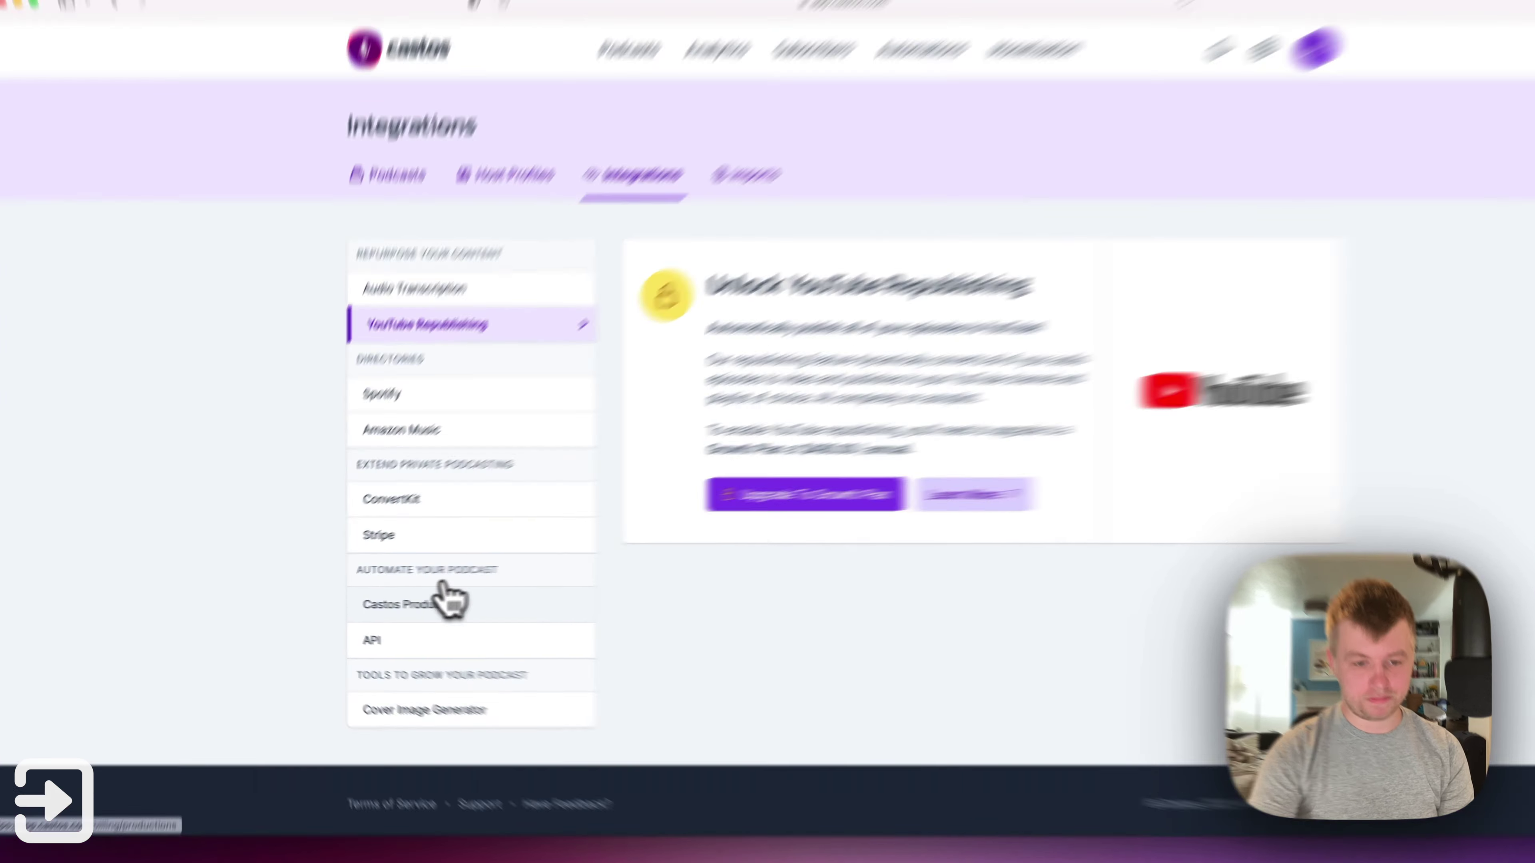
pyautogui.click(446, 604)
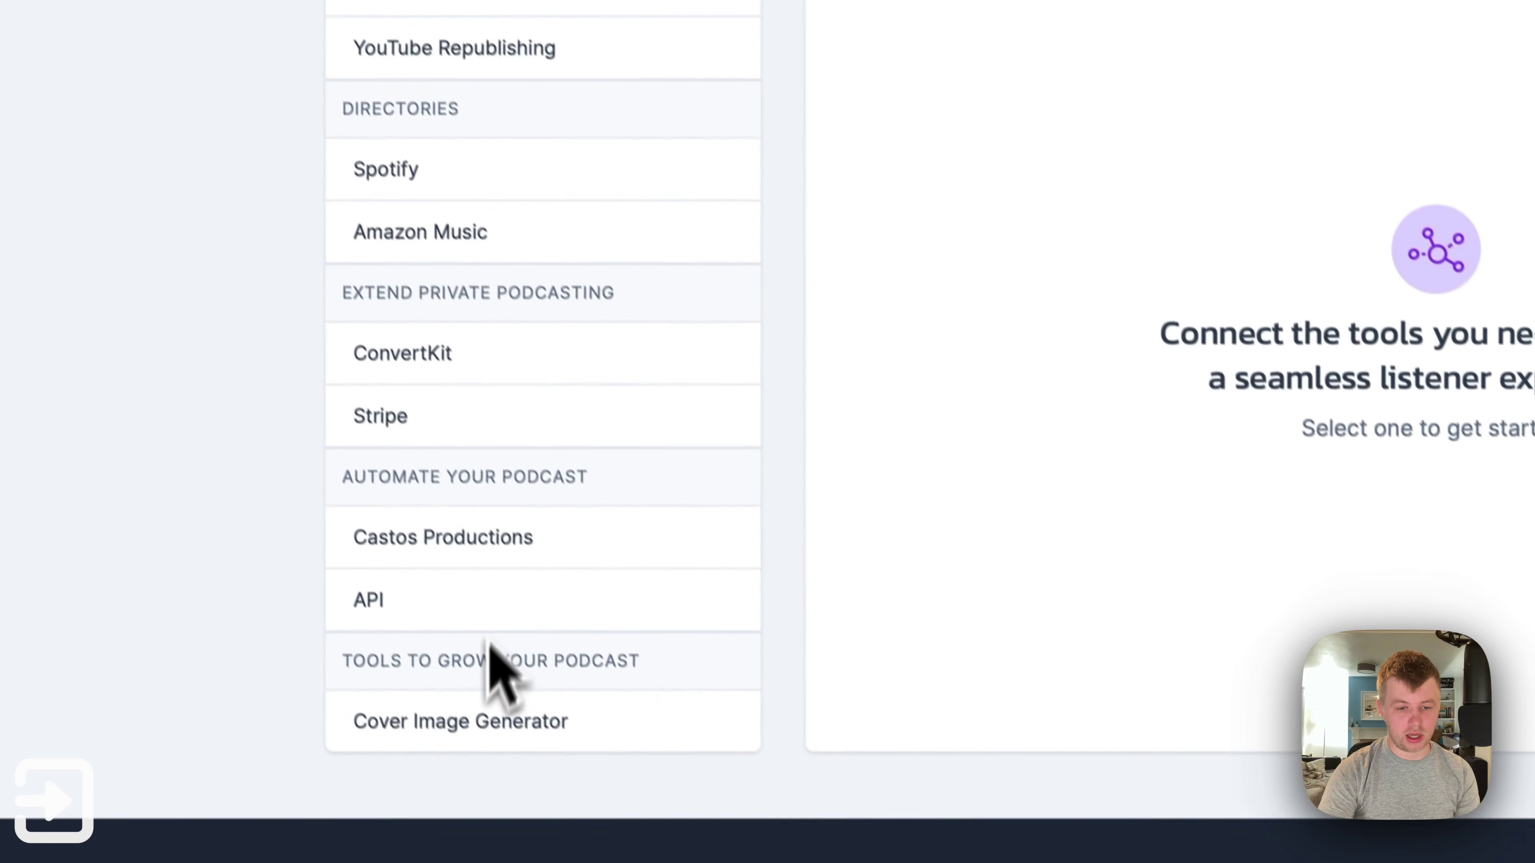
pyautogui.click(453, 695)
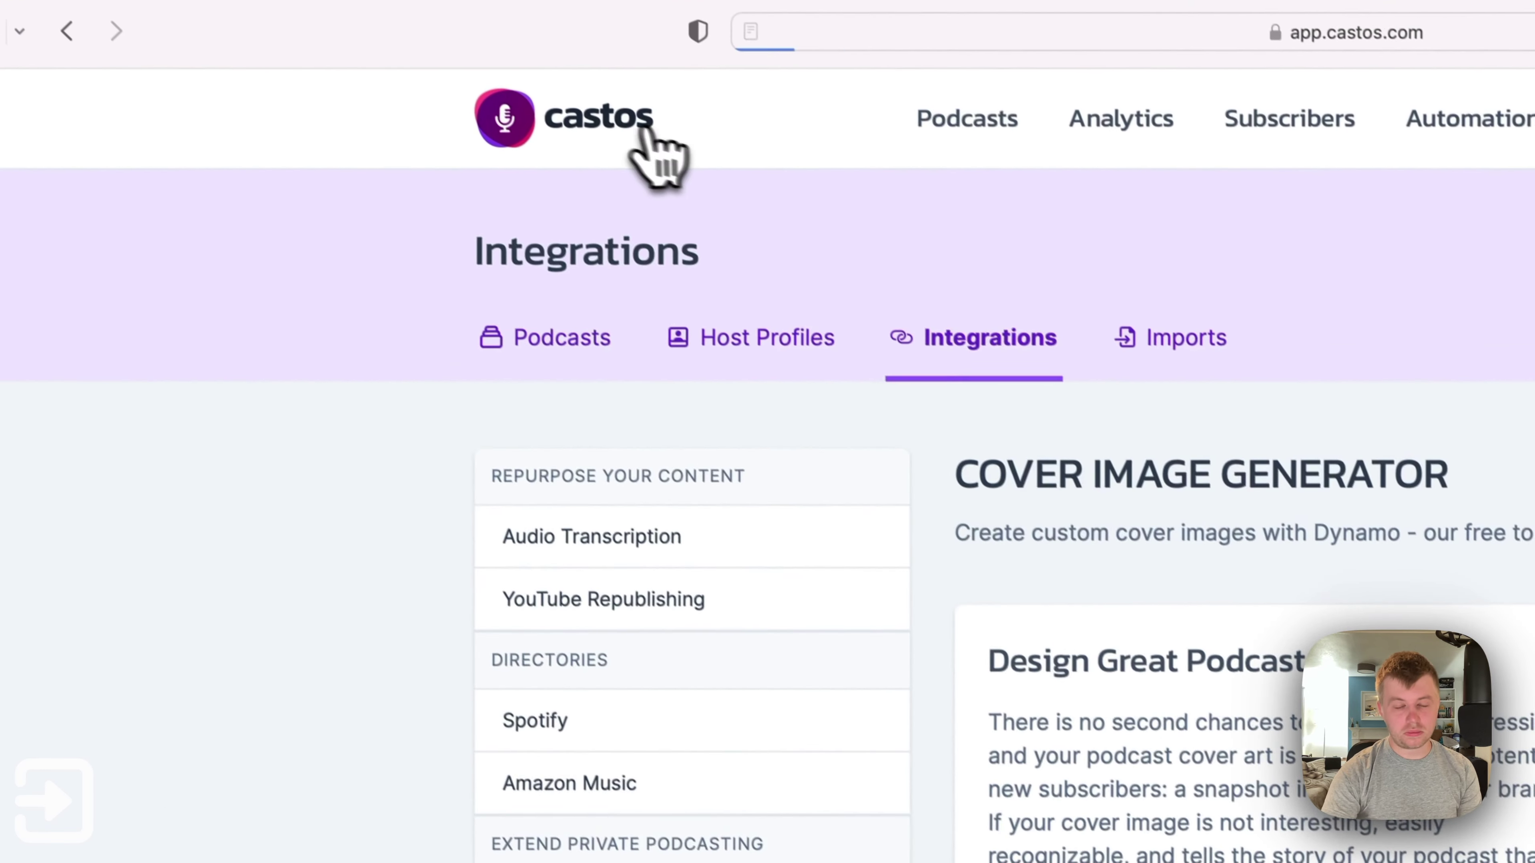
pyautogui.click(514, 12)
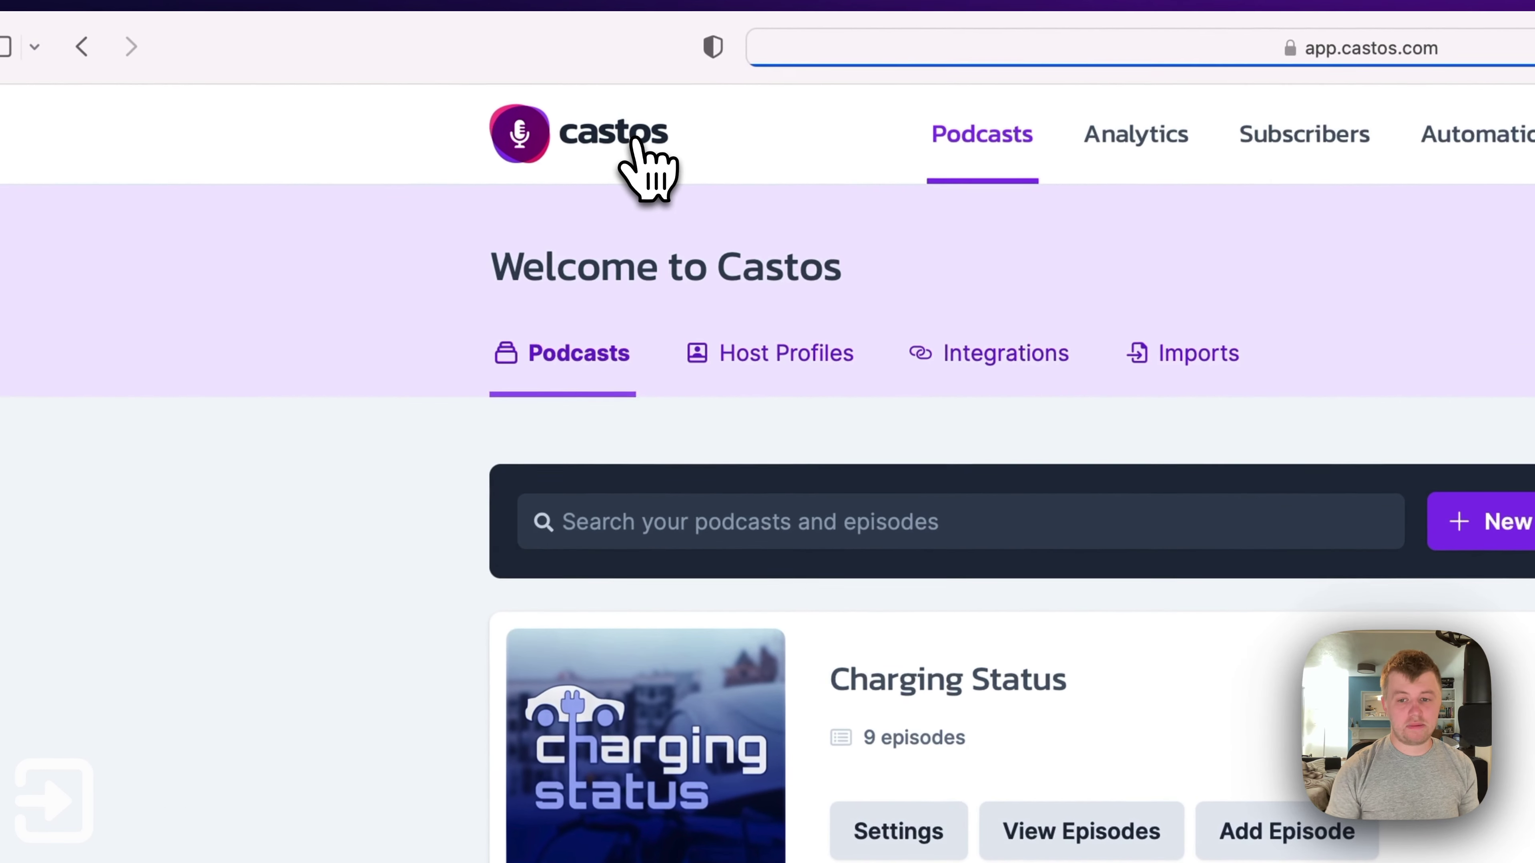